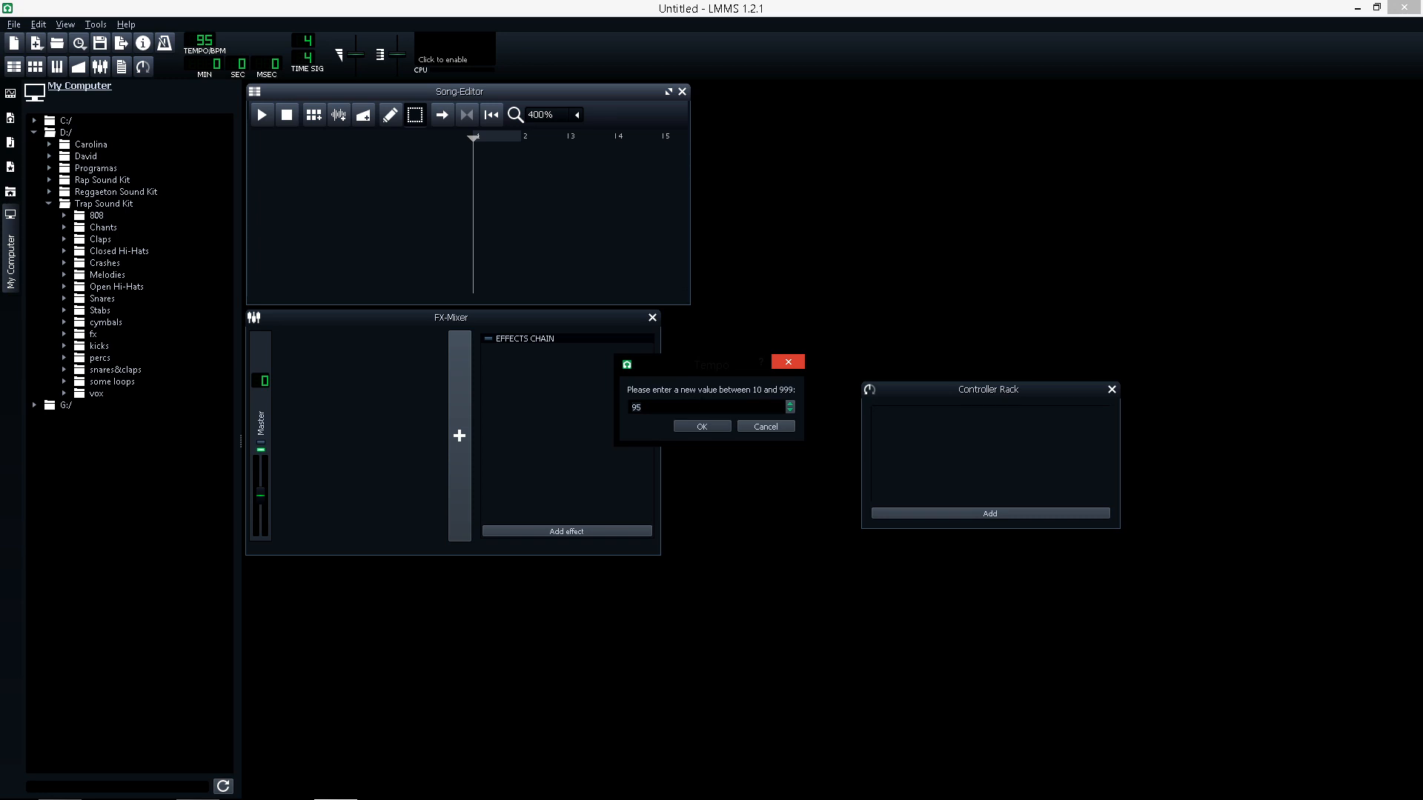
Set the project tempo to 90 BPM
left_click(697, 430)
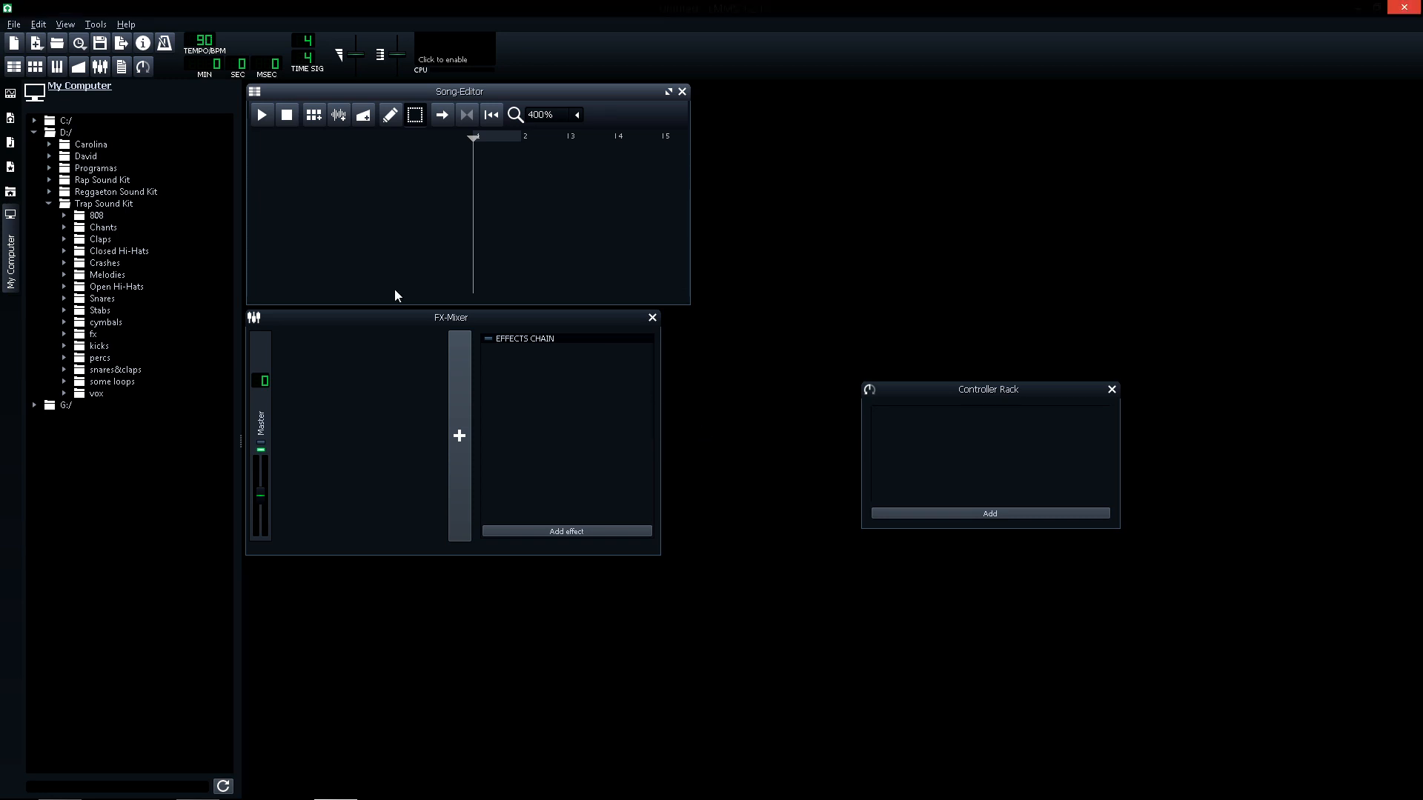
Audition samples in the Trap Sound Kit's kicks folder and add KUDO.wav to the song as a new track
left_click(87, 205)
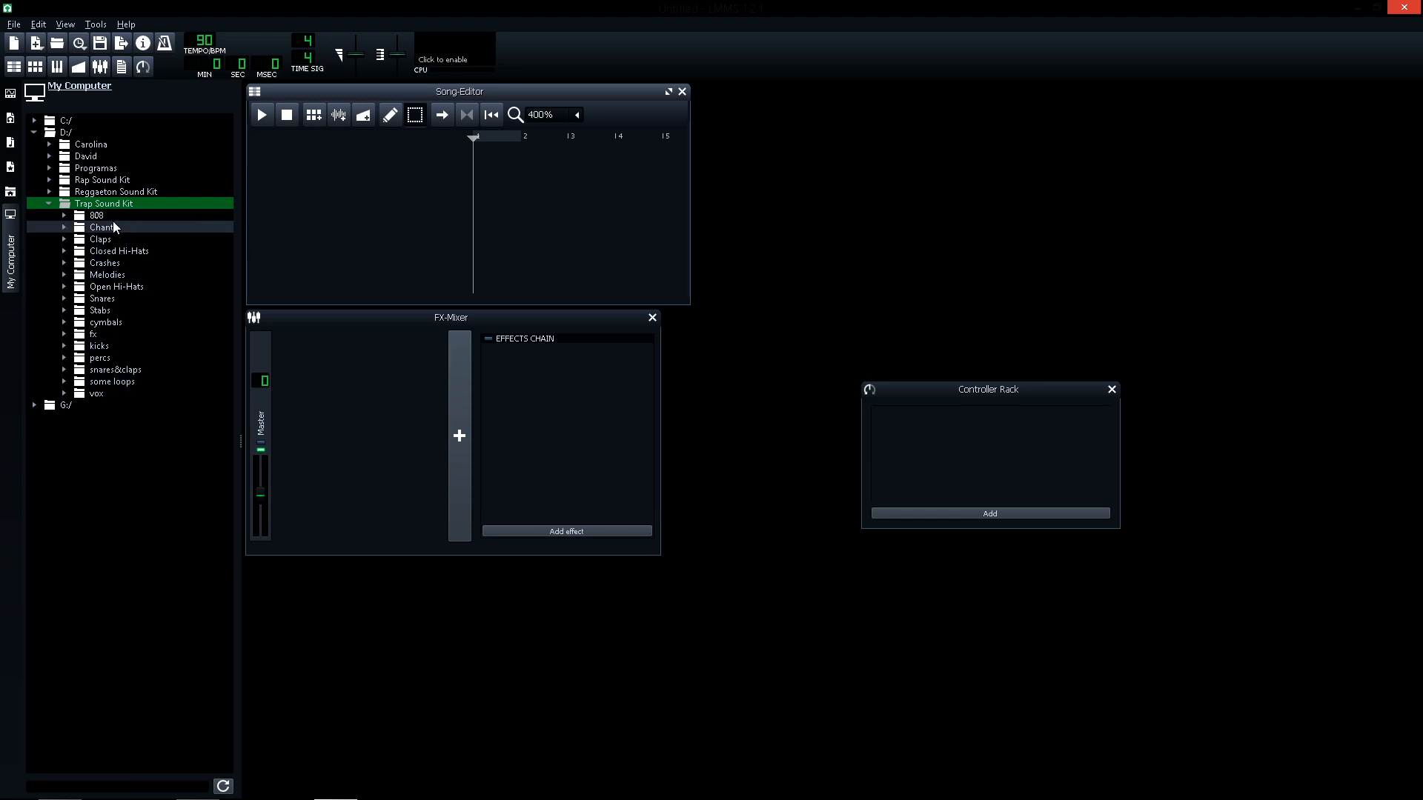
left_click(118, 346)
scroll(137, 412, "down", 20)
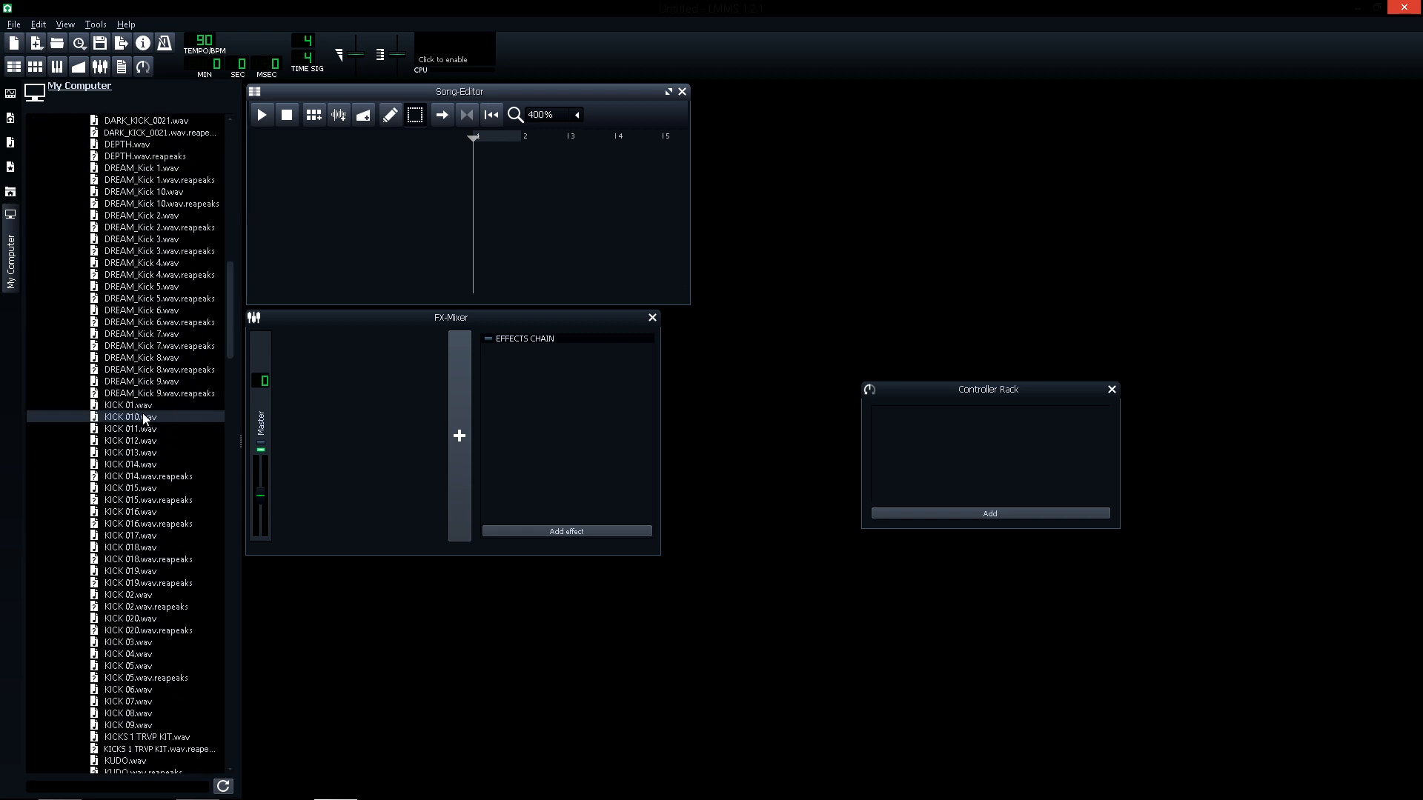
left_click(143, 416)
left_click(141, 440)
left_click(140, 537)
left_click(143, 523)
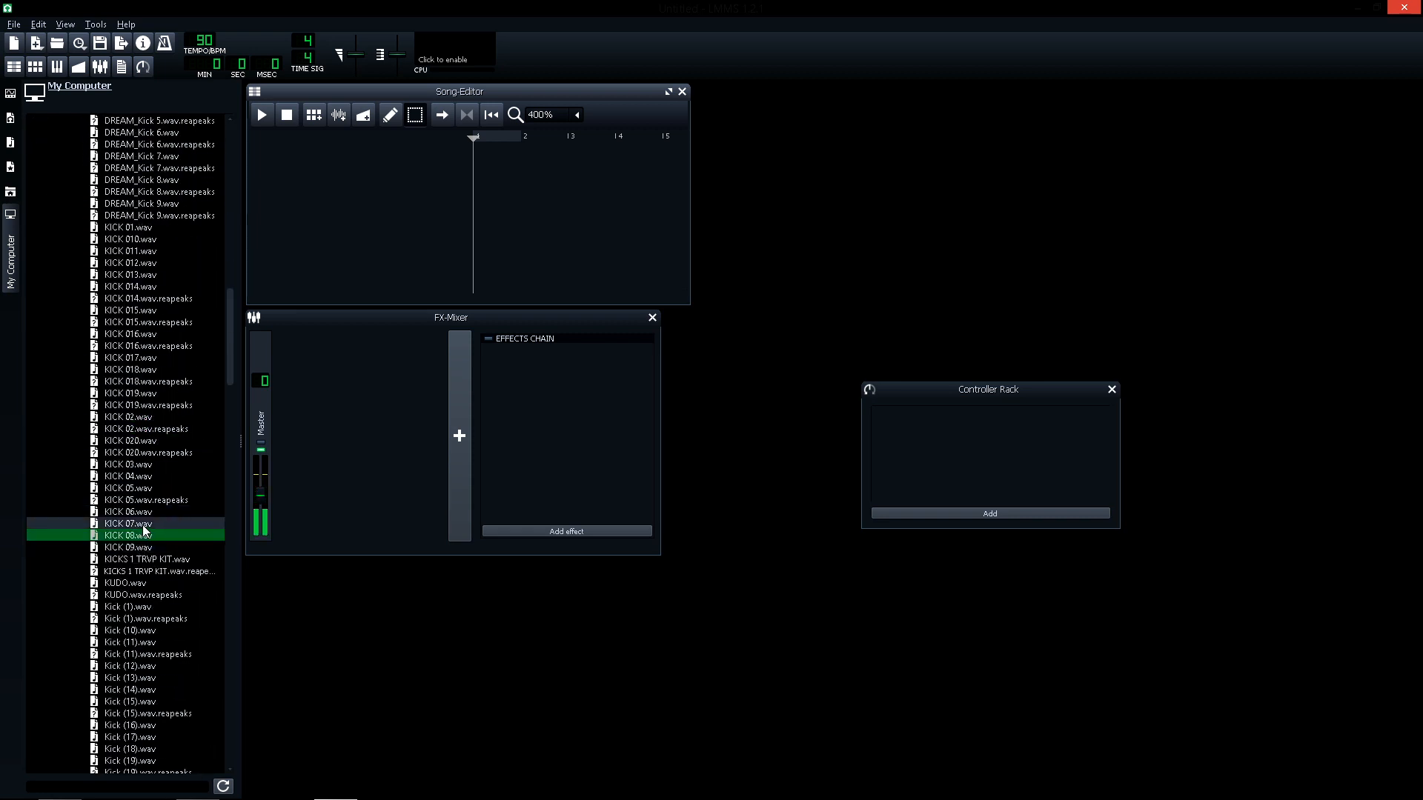
left_click(141, 584)
scroll(141, 582, "down", 2)
left_click_drag(137, 512, 328, 261)
Collapse the kicks folder, expand the Snares folder and audition several of its numbered SNARE samples
scroll(149, 329, "up", 15)
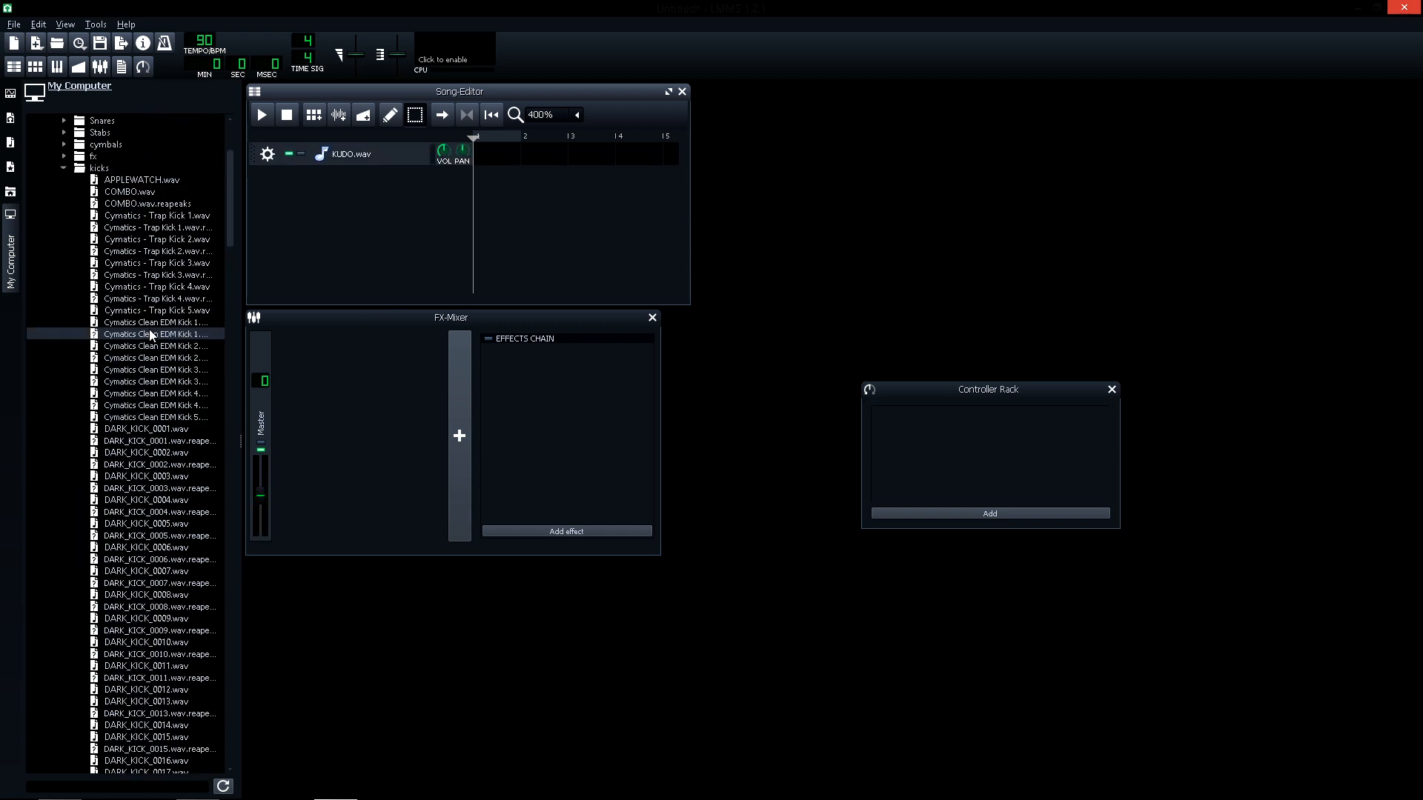
left_click(65, 346)
left_click(64, 298)
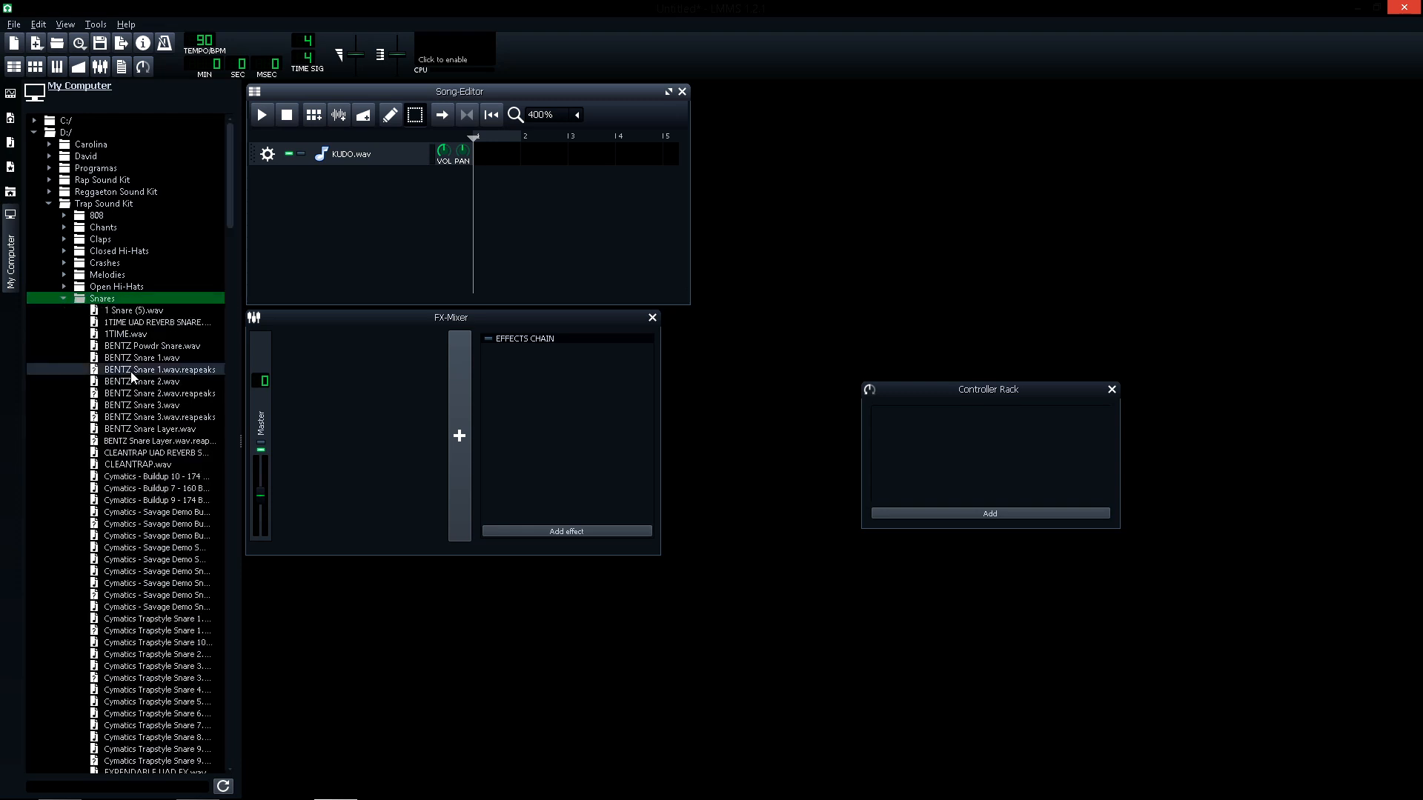
scroll(134, 370, "down", 5)
scroll(133, 378, "down", 7)
left_click(132, 372)
left_click(131, 394)
left_click(127, 417)
left_click(132, 452)
left_click(138, 475)
left_click(139, 464)
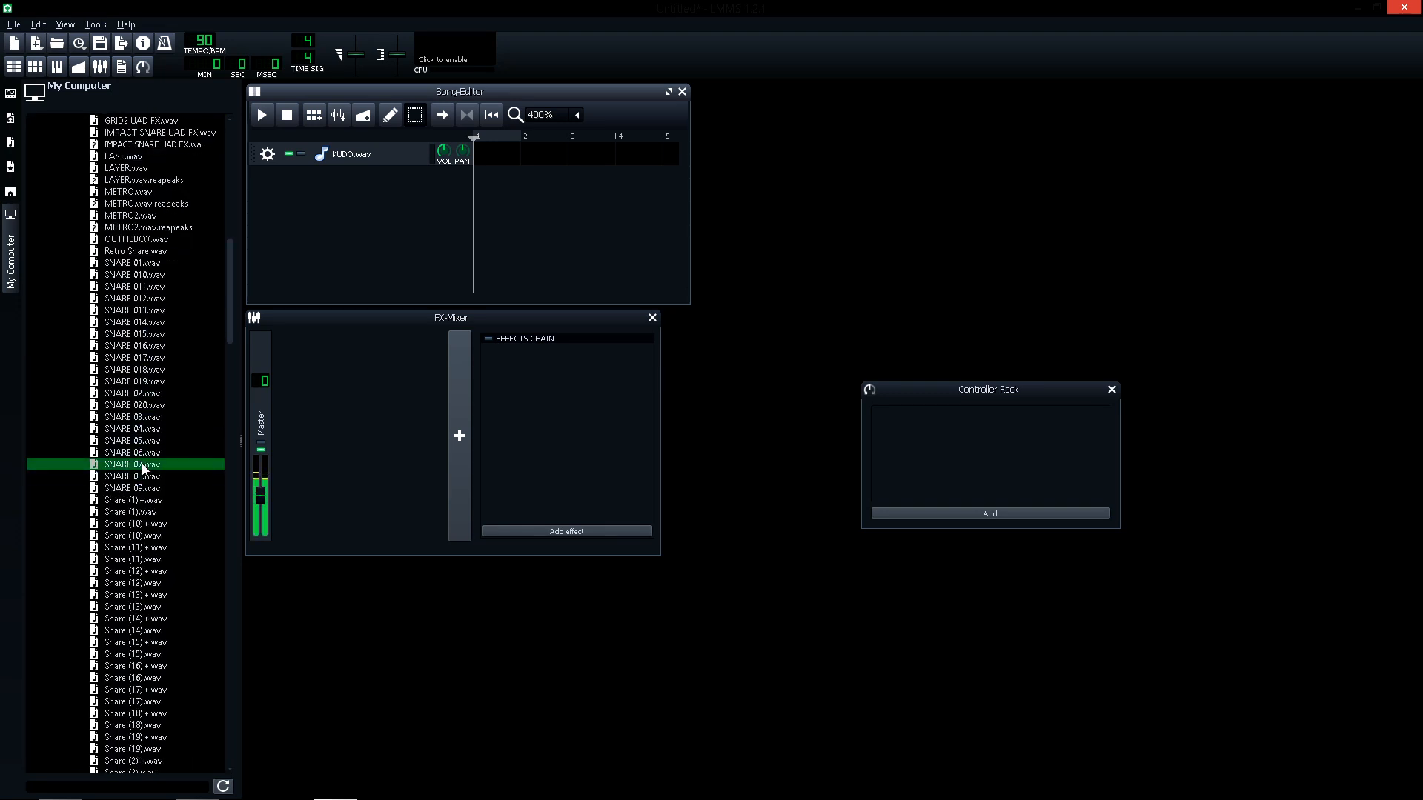
Audition more snares through the Snare (16) range and add Snare (16)+.wav to the song as a new track
left_click(146, 489)
left_click(146, 511)
scroll(146, 519, "down", 3)
left_click(149, 433)
left_click(149, 452)
left_click(149, 475)
left_click(147, 499)
left_click(152, 524)
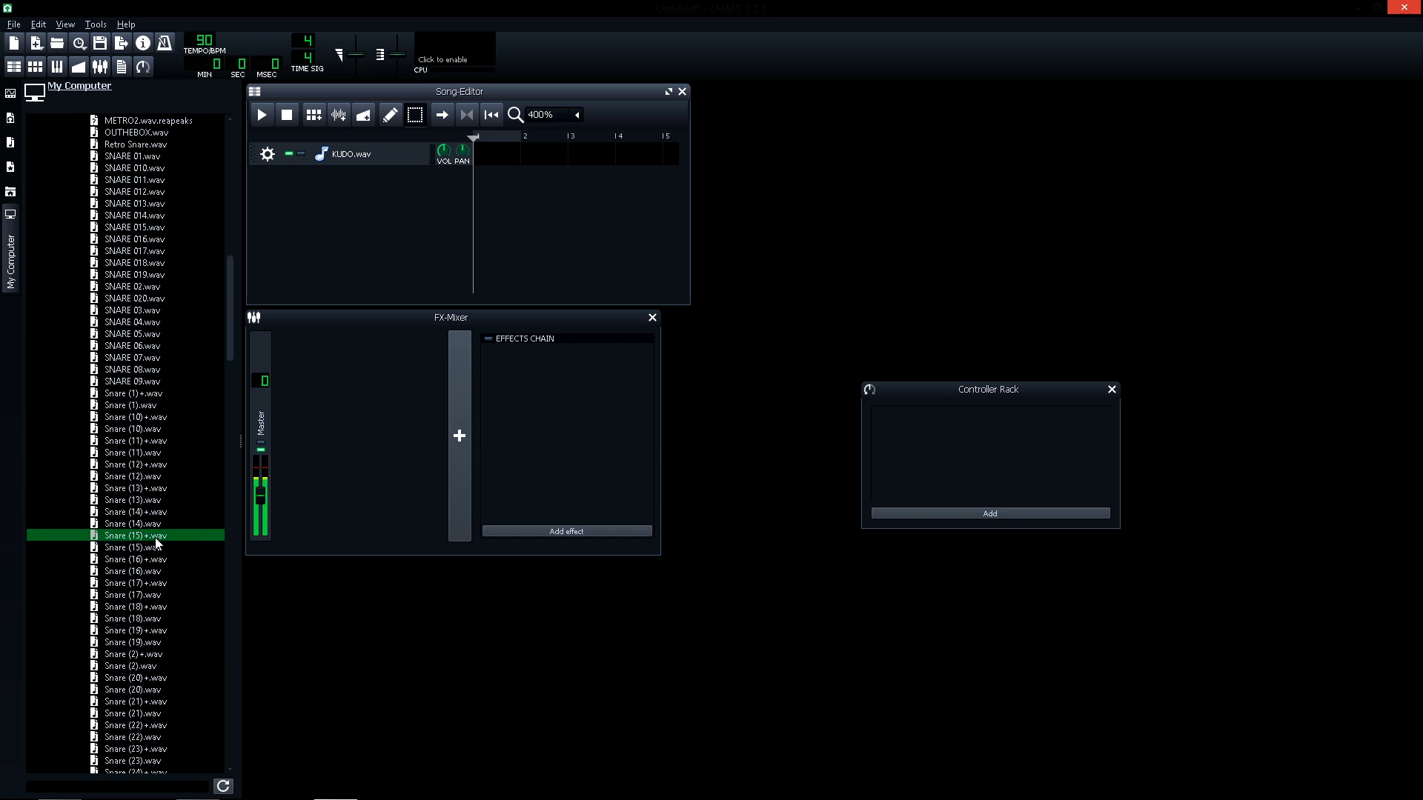
left_click(161, 559)
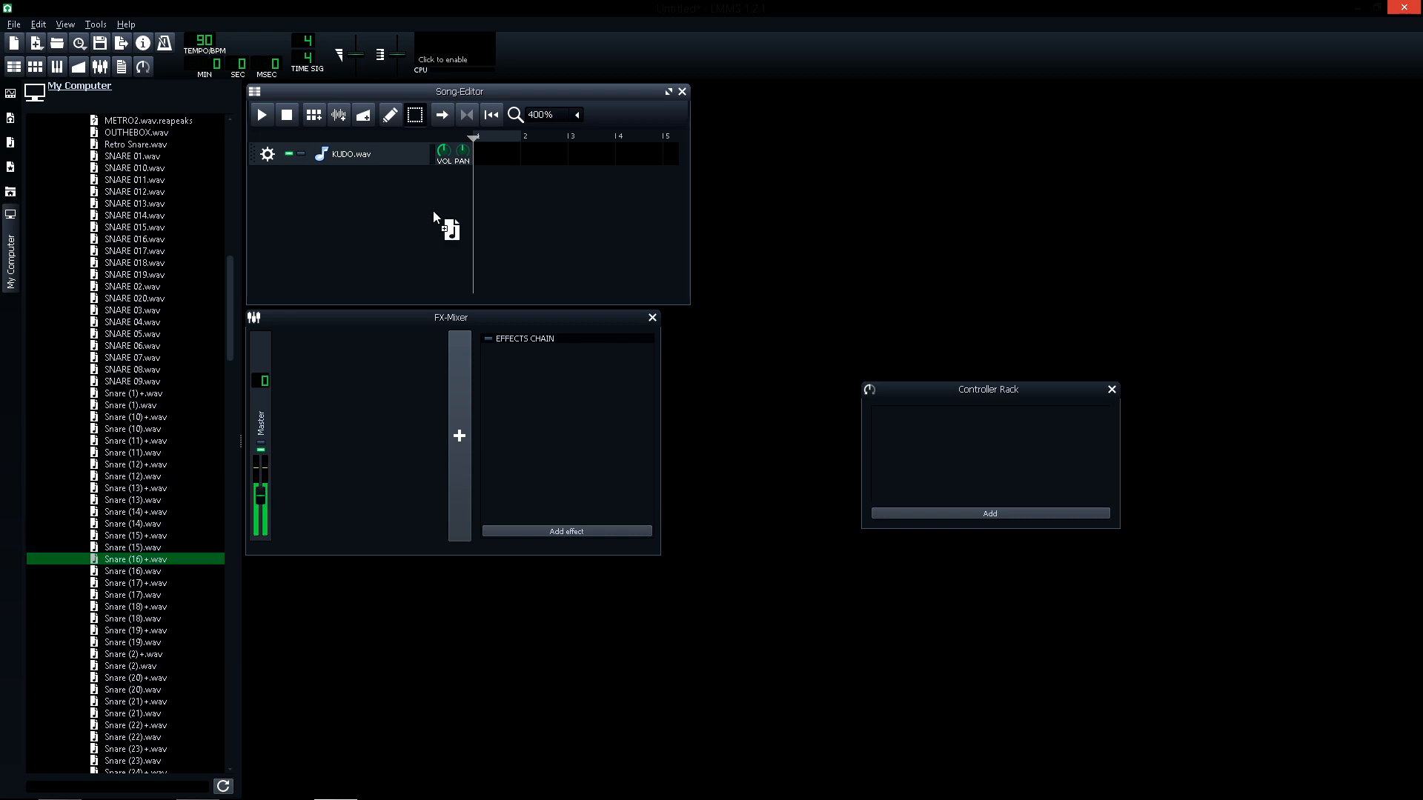
left_click_drag(434, 214, 492, 164)
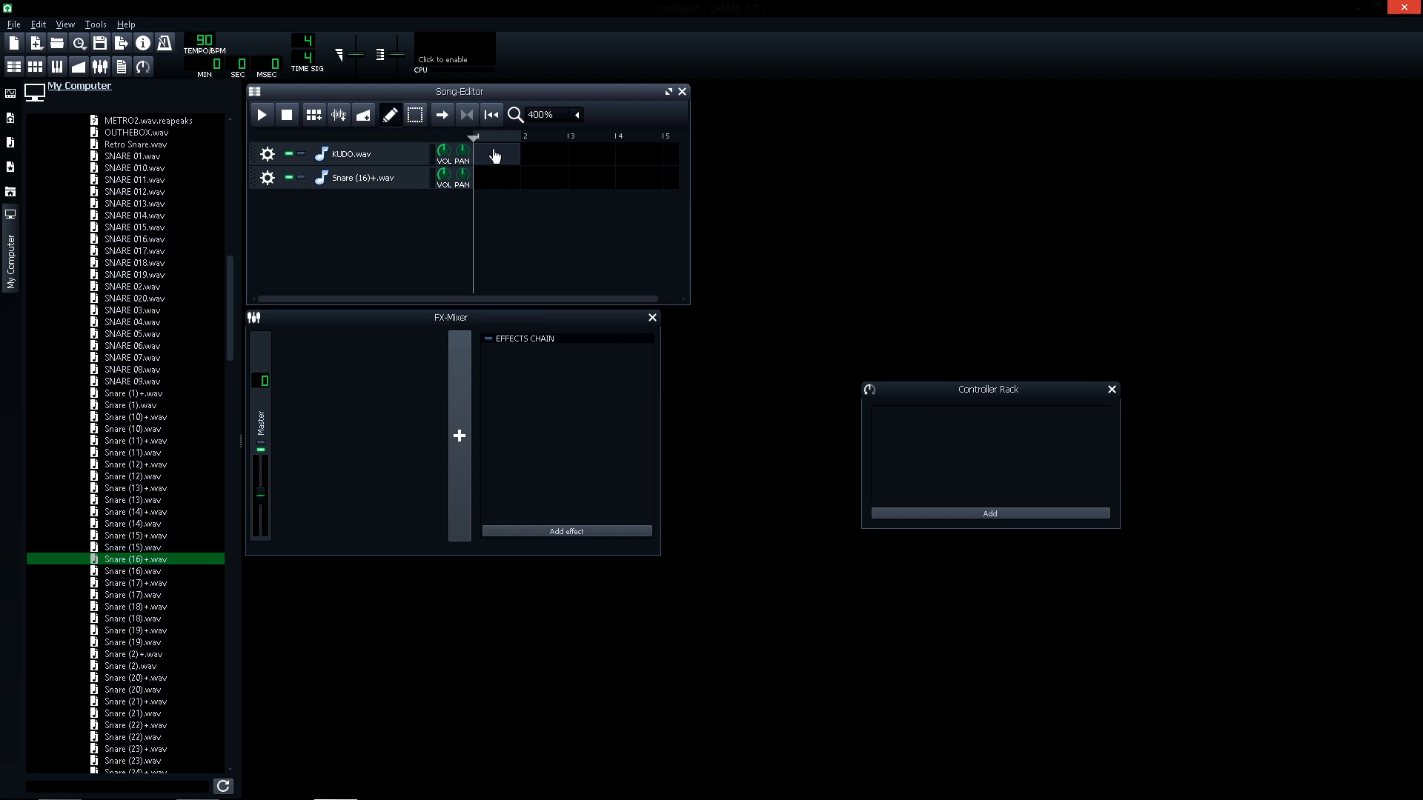
Program one bar with KUDO.wav on steps 1, 5, 9, 13 and Snare (16)+.wav on steps 4, 7, 12, 15, and play it
scroll(550, 117, "down", 2)
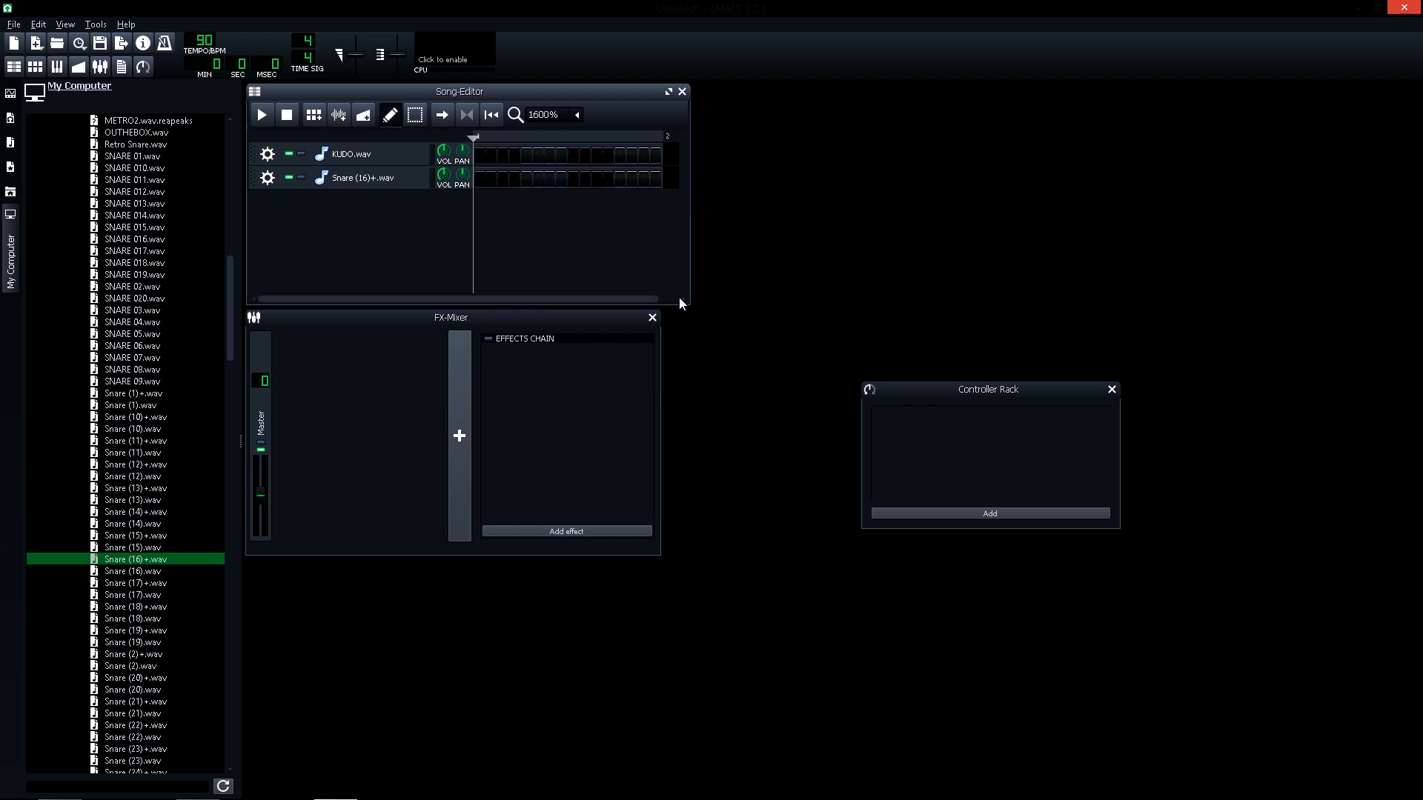
left_click_drag(690, 301, 1111, 306)
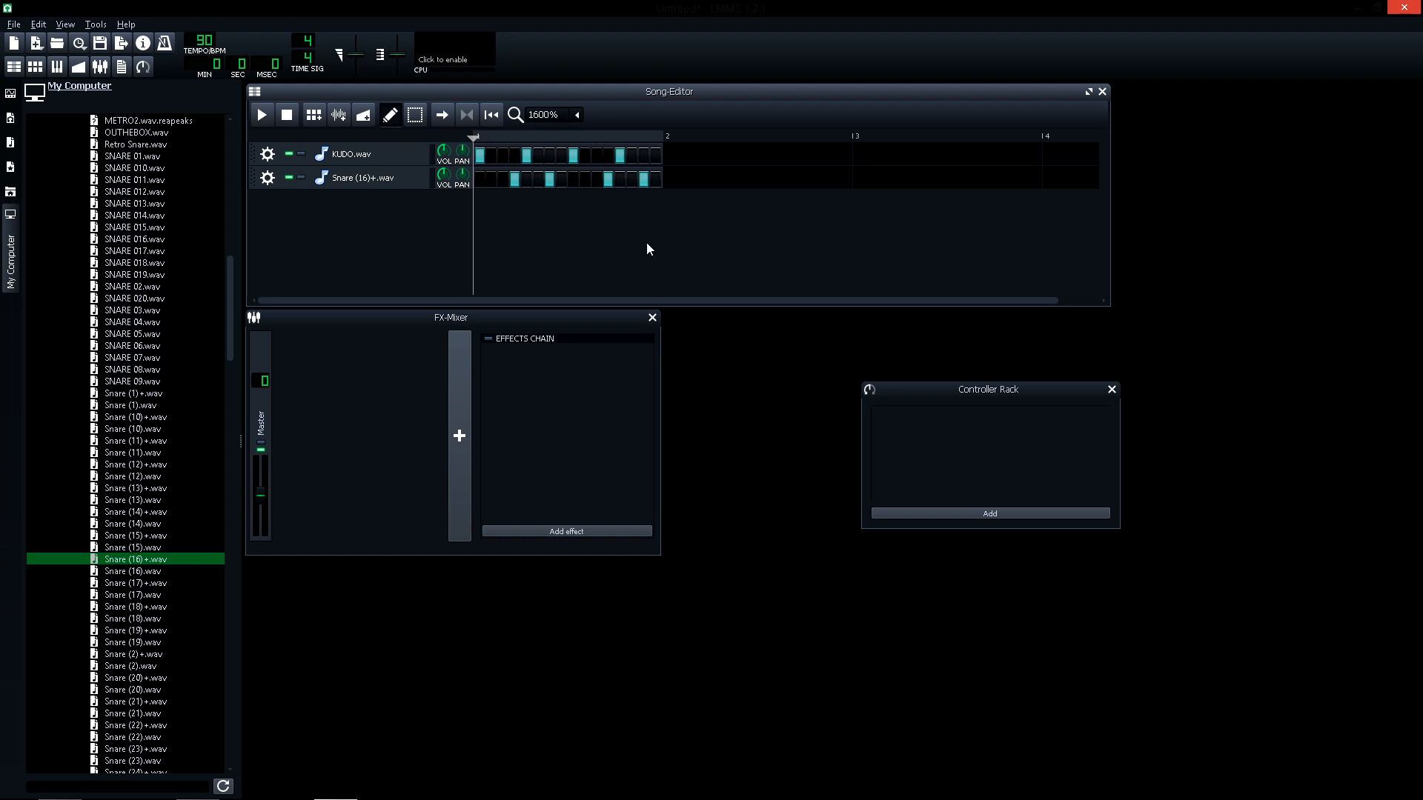
key("space")
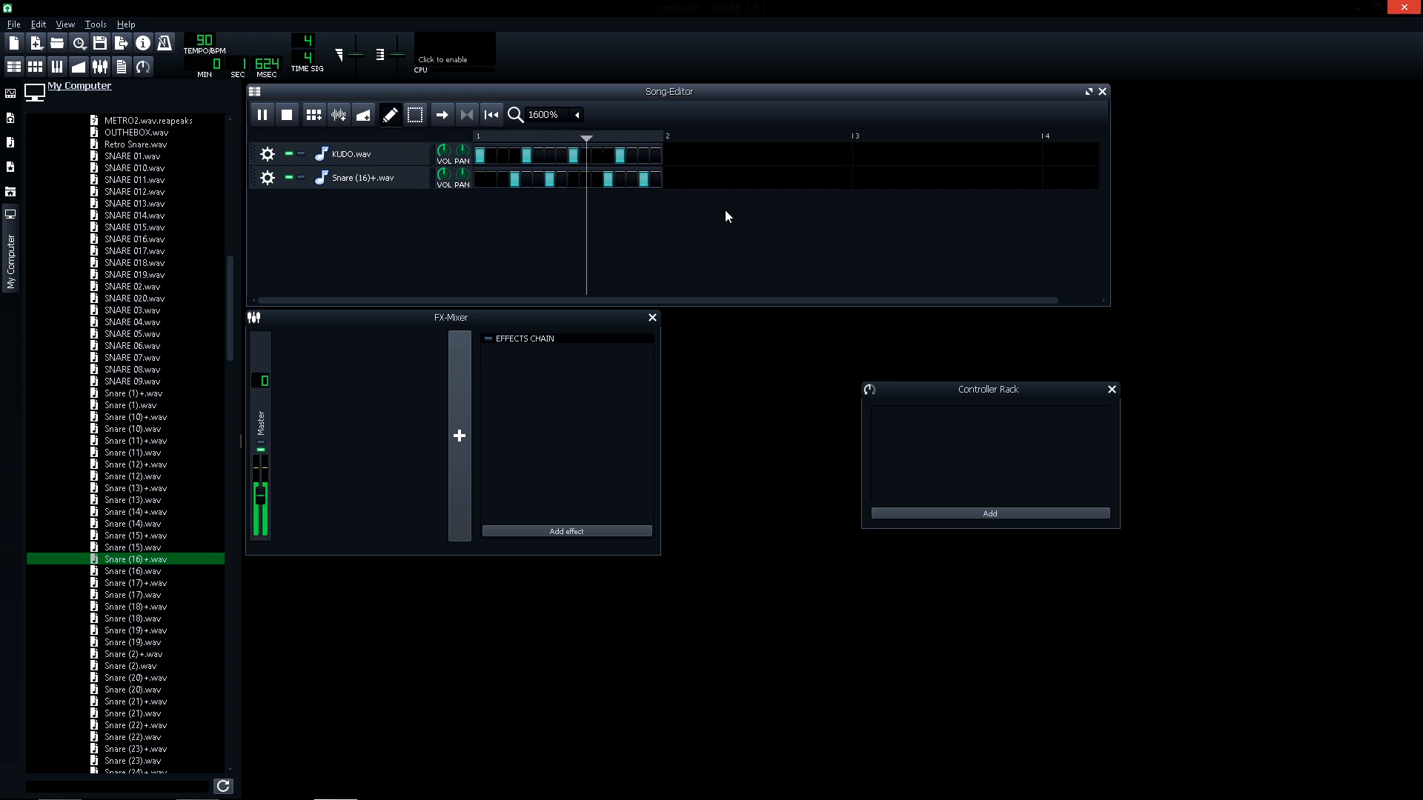
key("space")
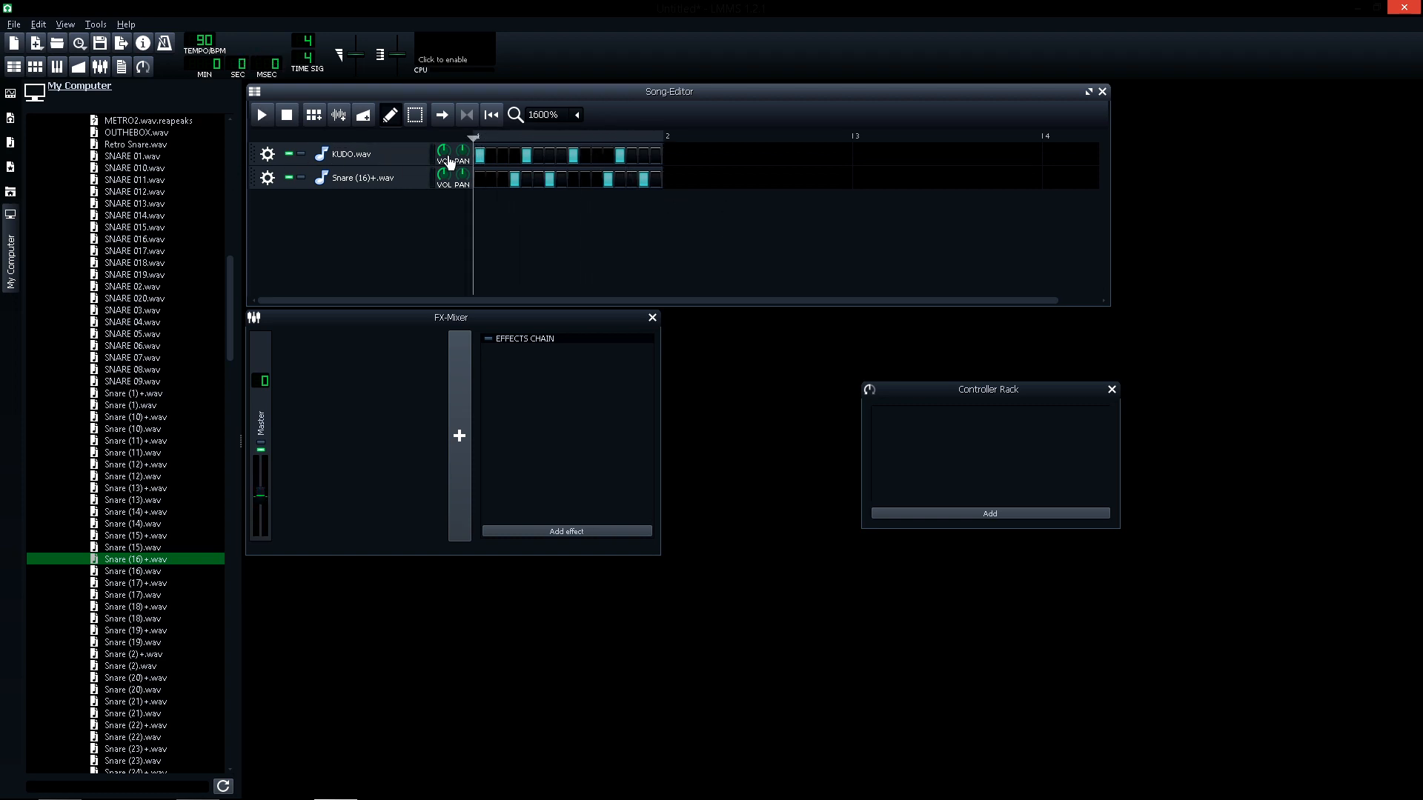
Add Snare (17)+.wav as a new track and copy the Snare (16)+.wav pattern into its first bar
left_click(149, 584)
left_click_drag(151, 593, 411, 234)
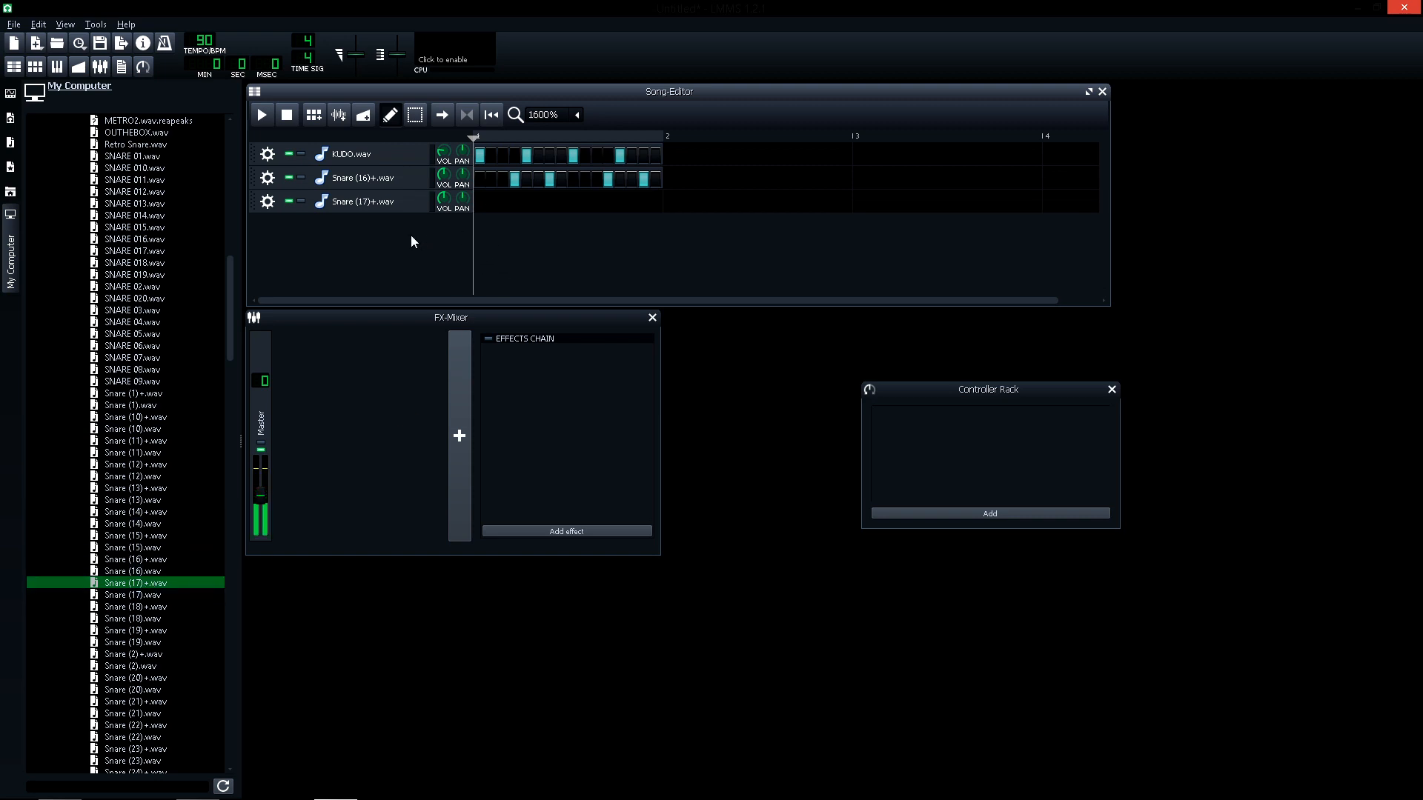
right_click(543, 185)
left_click(565, 247)
left_click(541, 203)
right_click(540, 204)
left_click(565, 290)
Remove the Snare (16)+.wav track and play back the beat with the remaining snare
left_click(267, 178)
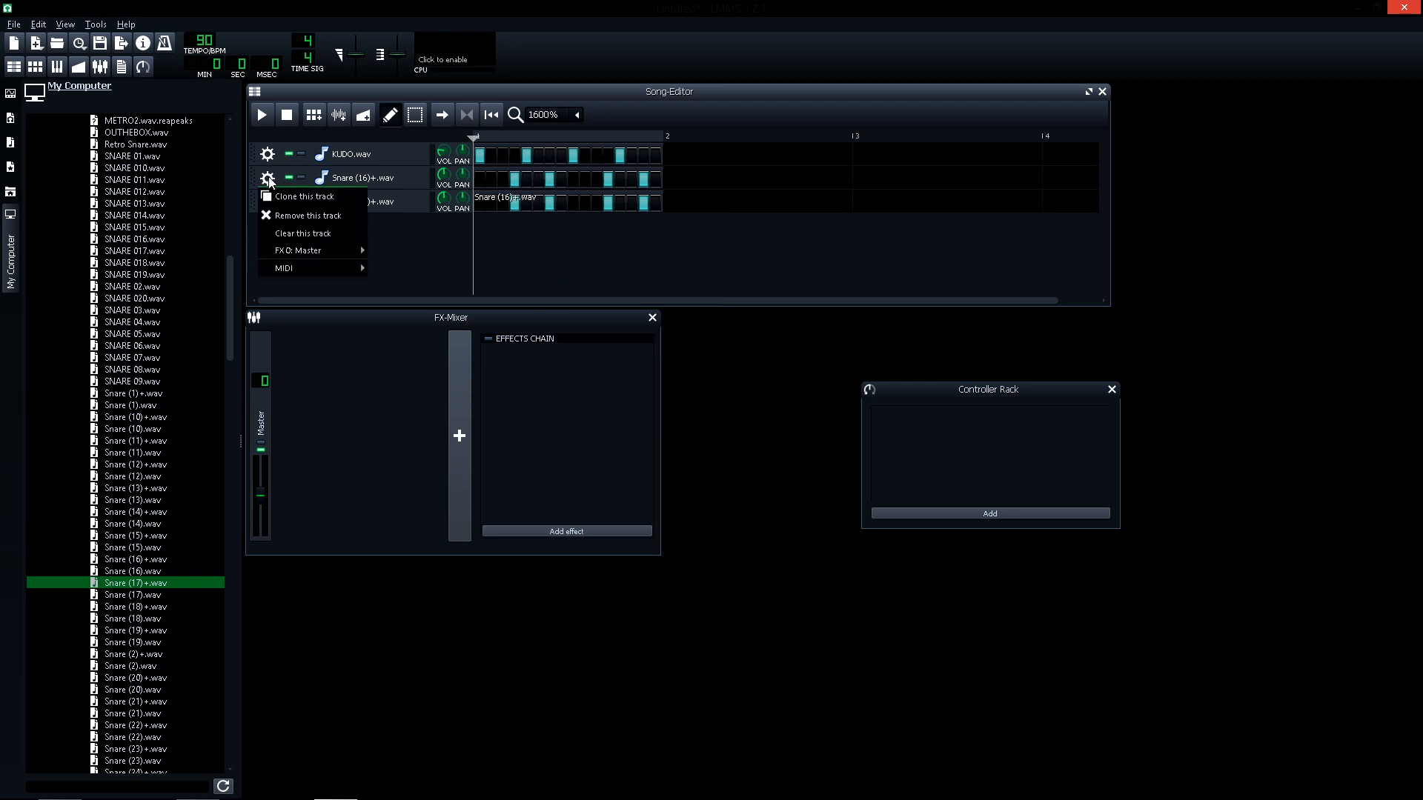
left_click(295, 212)
key("space")
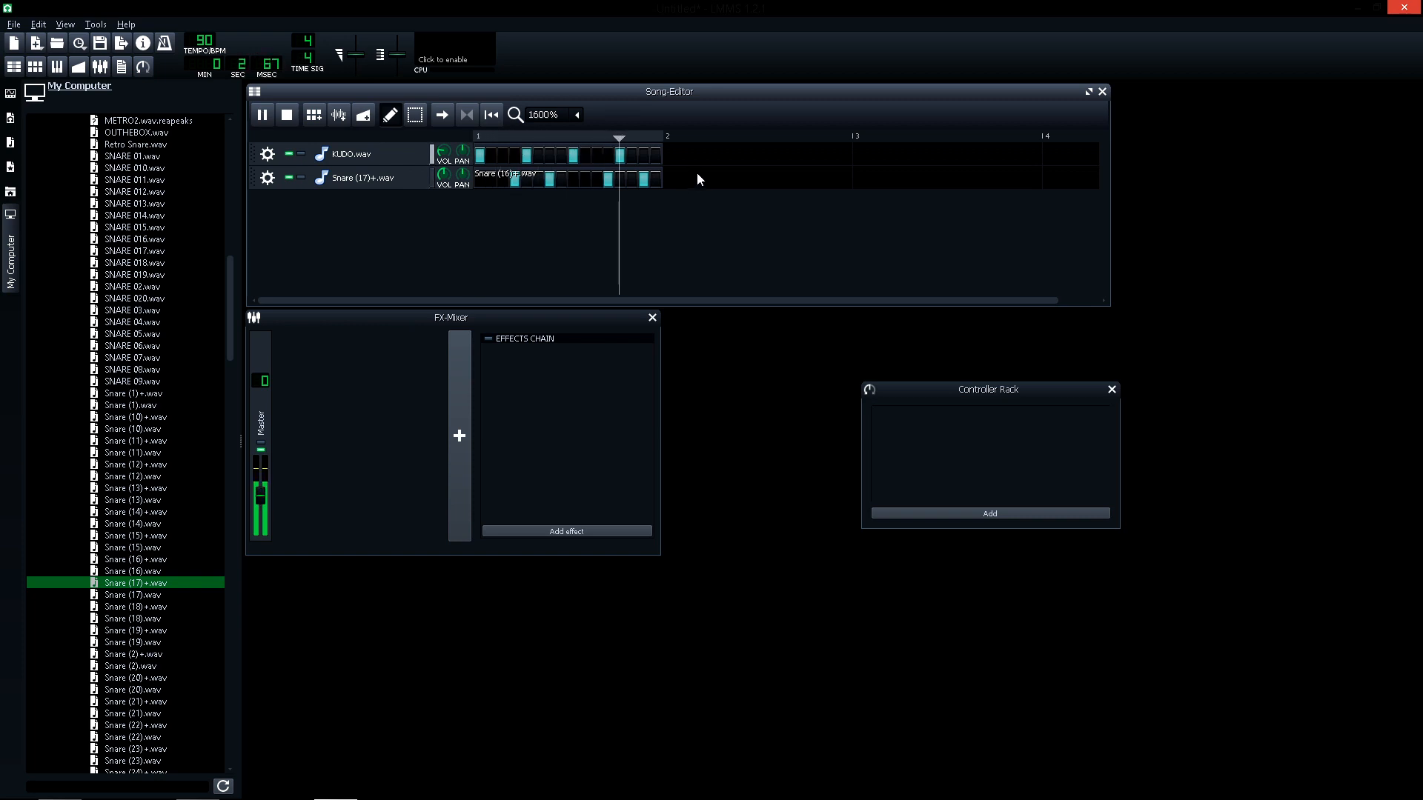
key("space")
Widen the Song-Editor and clone the steps of the kick and snare patterns twice each, extending both to four bars
left_click_drag(1109, 303, 1273, 305)
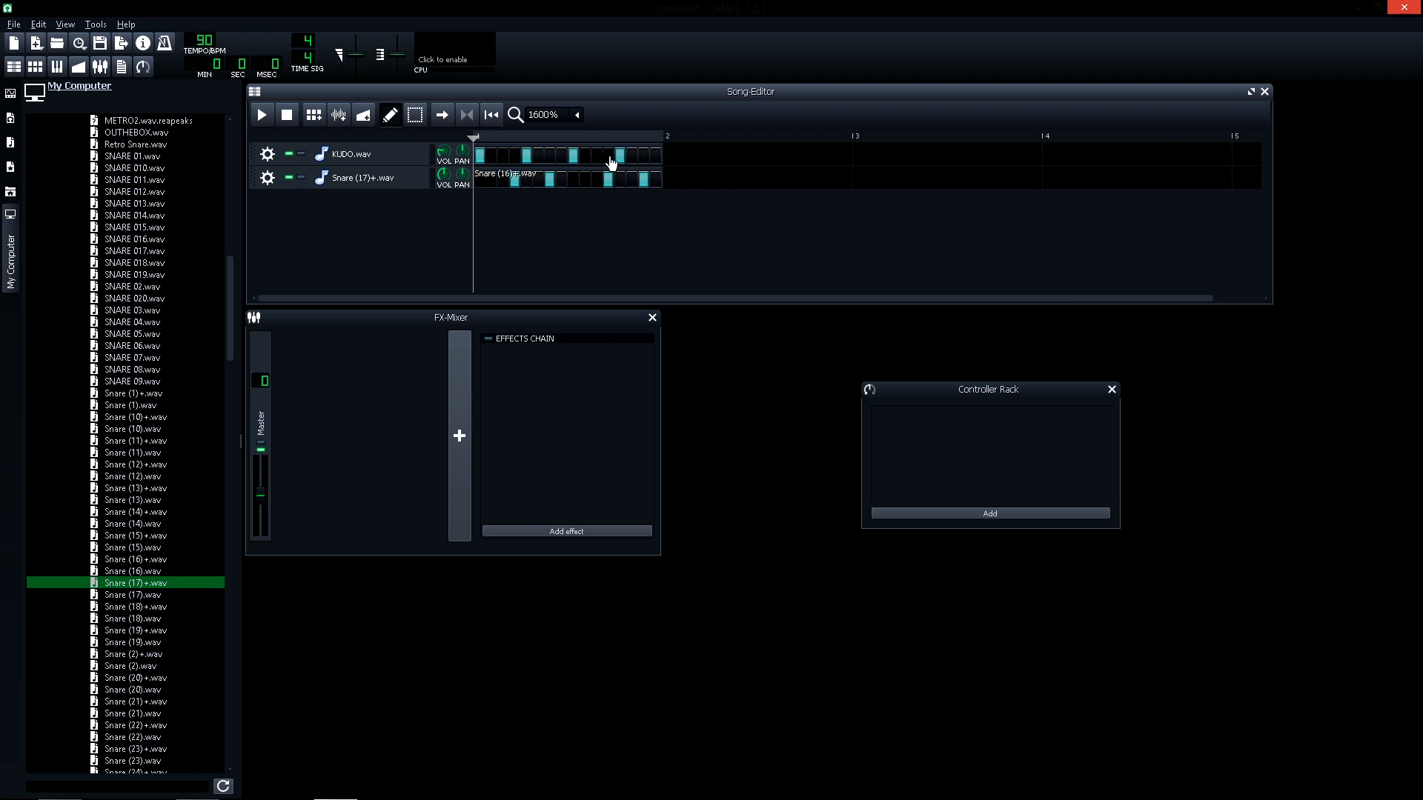
right_click(610, 161)
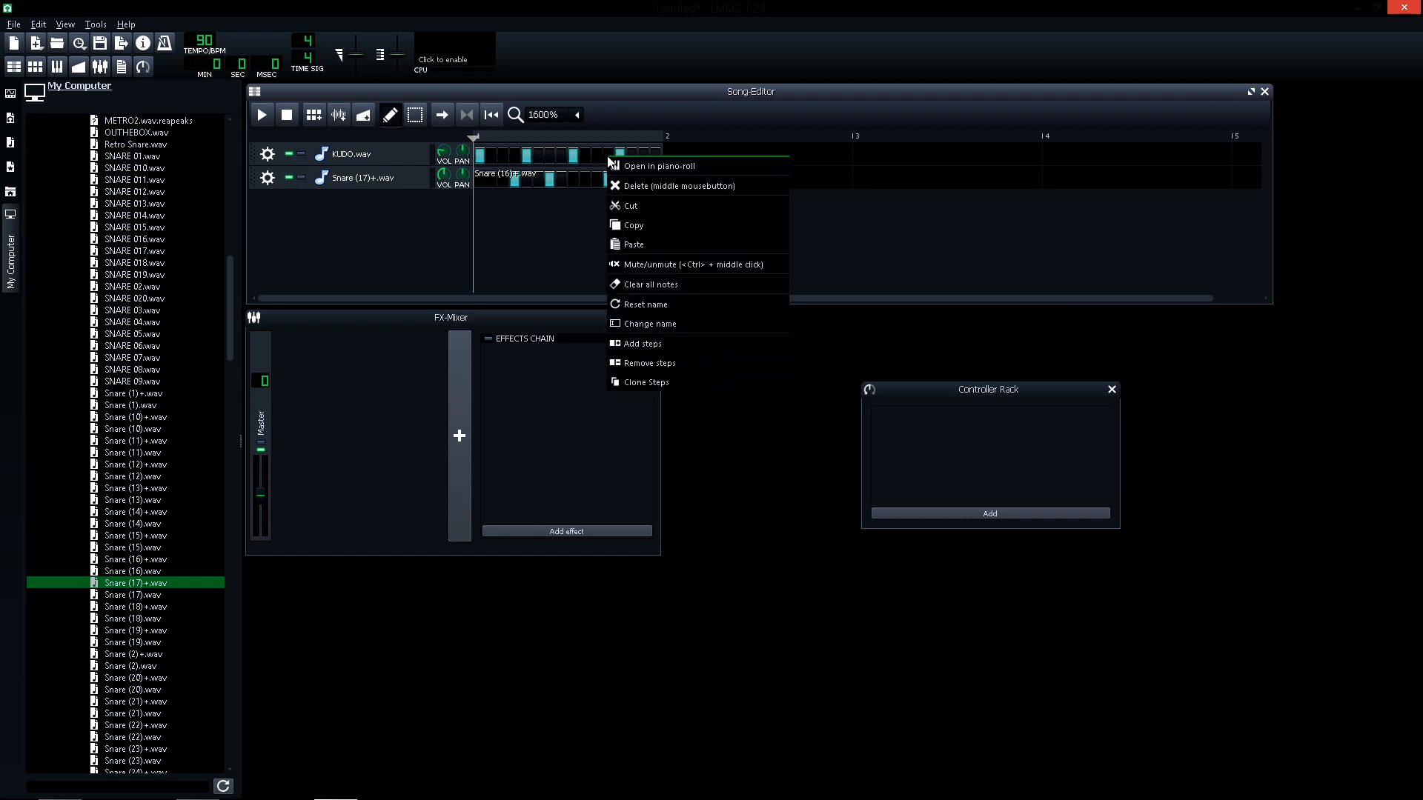
left_click(661, 383)
right_click(626, 186)
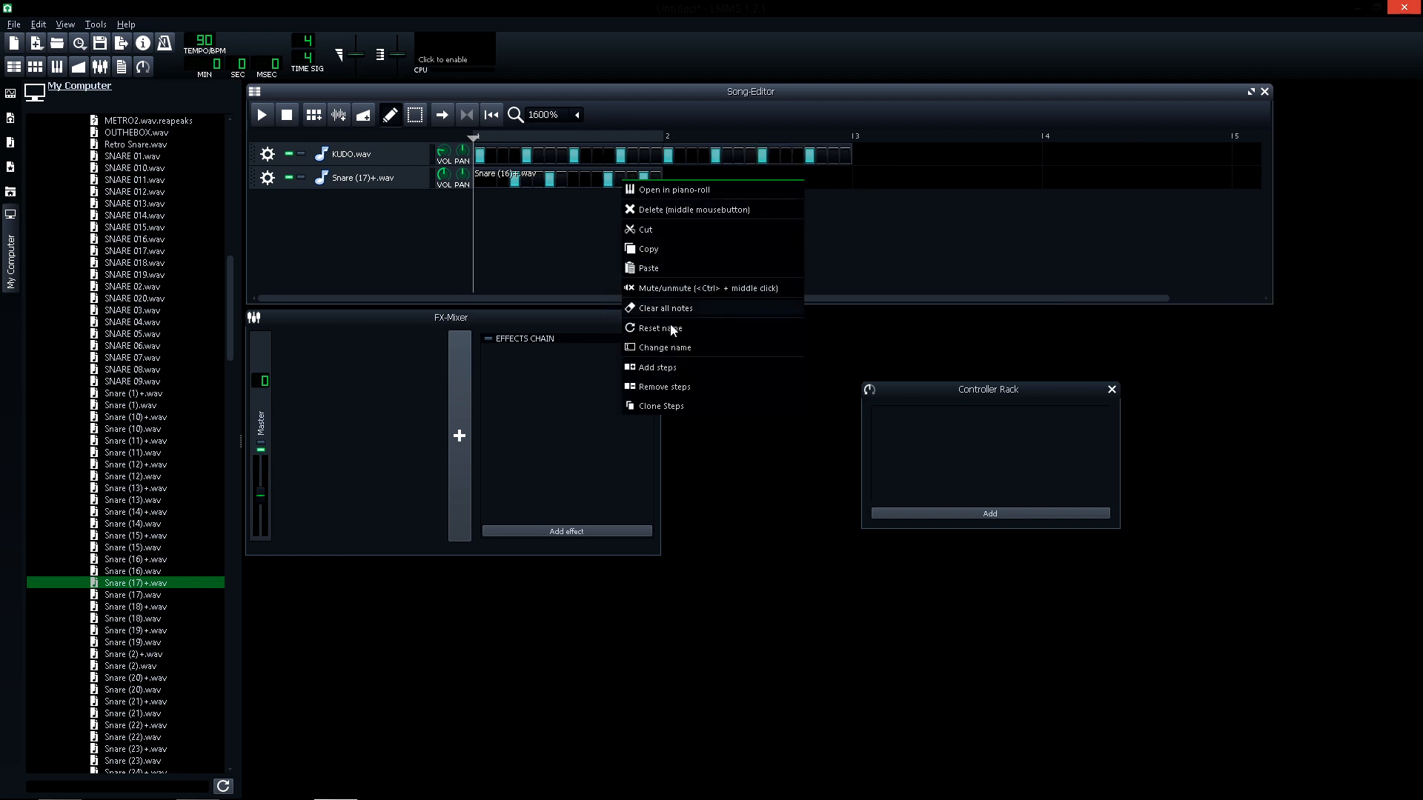
left_click(679, 404)
right_click(668, 190)
left_click(718, 412)
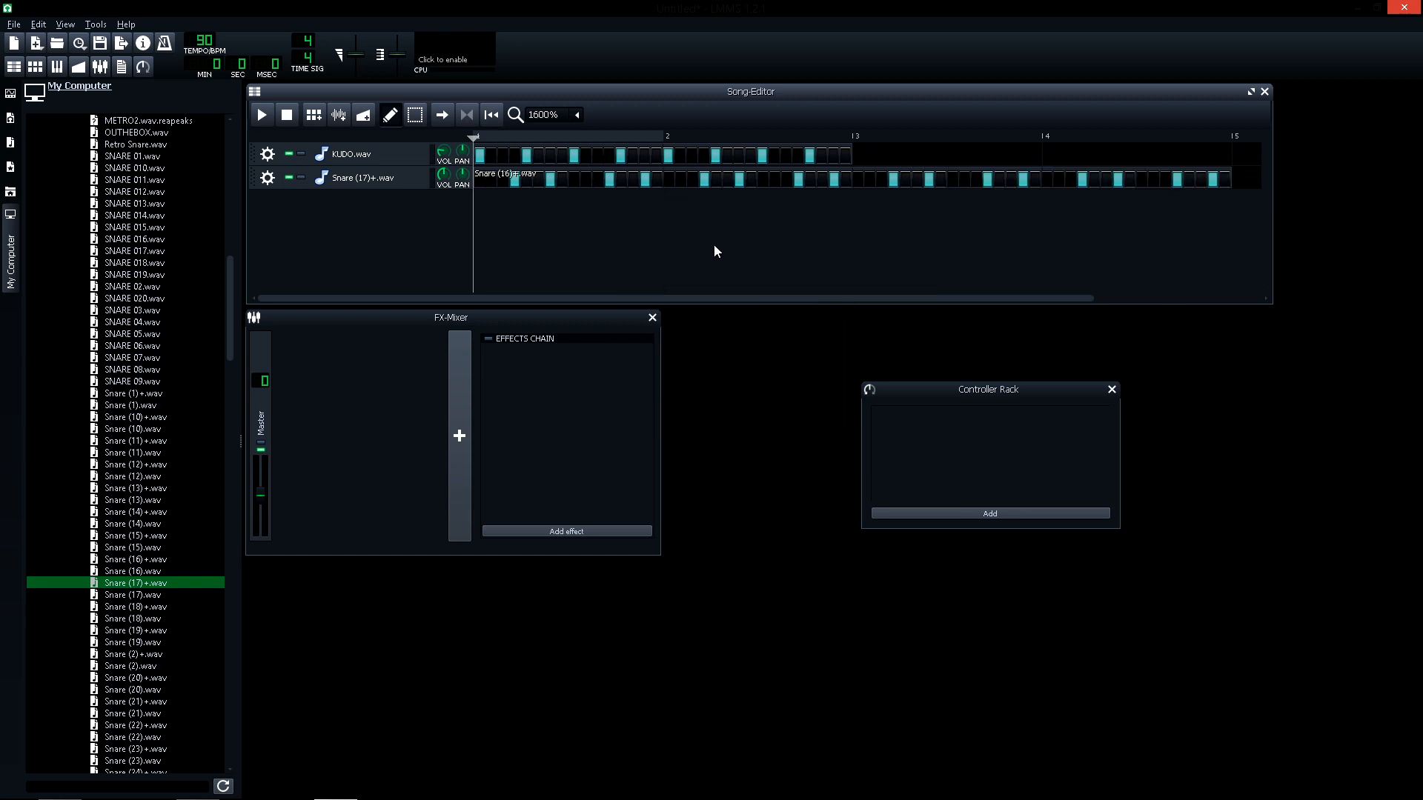
right_click(711, 161)
left_click(759, 382)
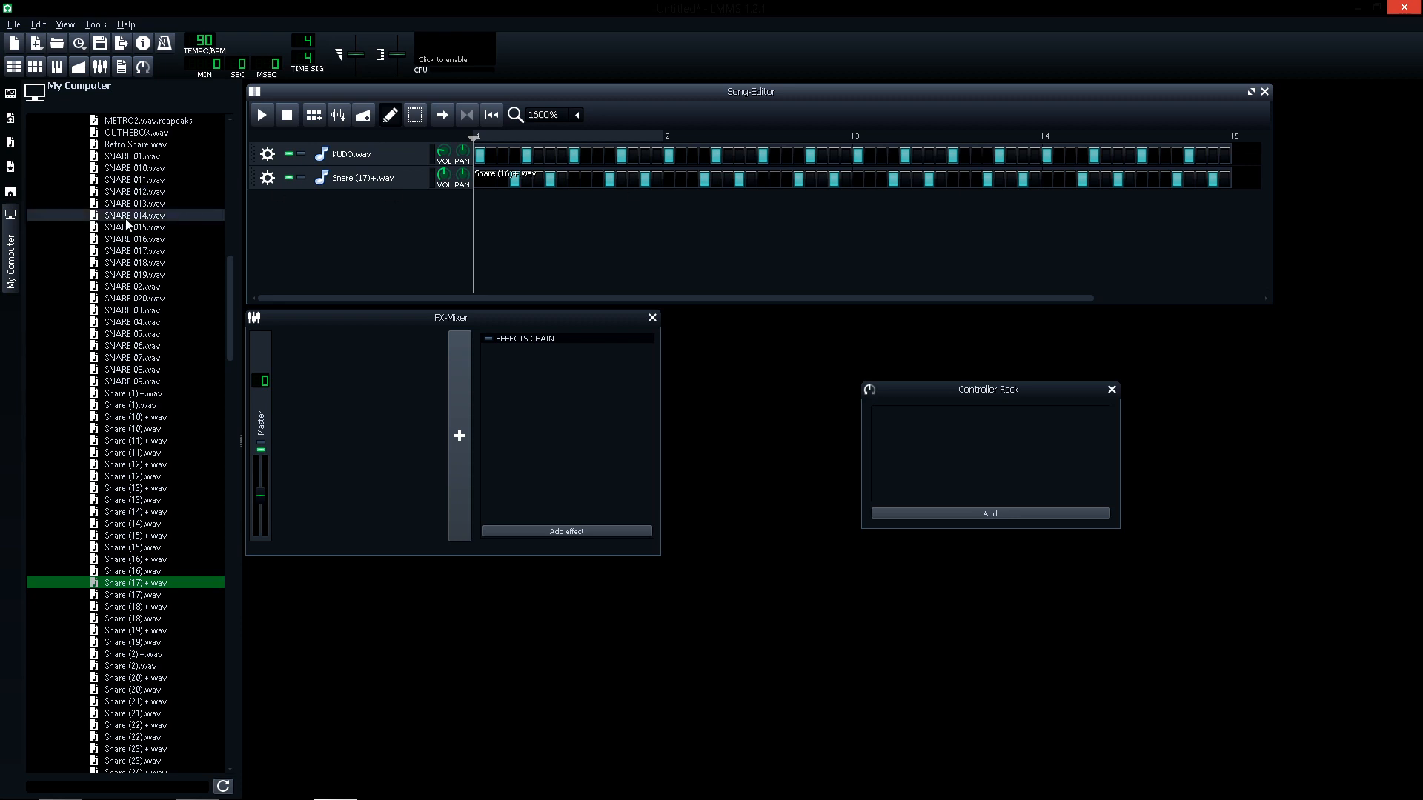
Collapse the sample folders, switch the browser to My Presets and widen it to show the full preset folder names
scroll(45, 196, "up", 20)
left_click(49, 203)
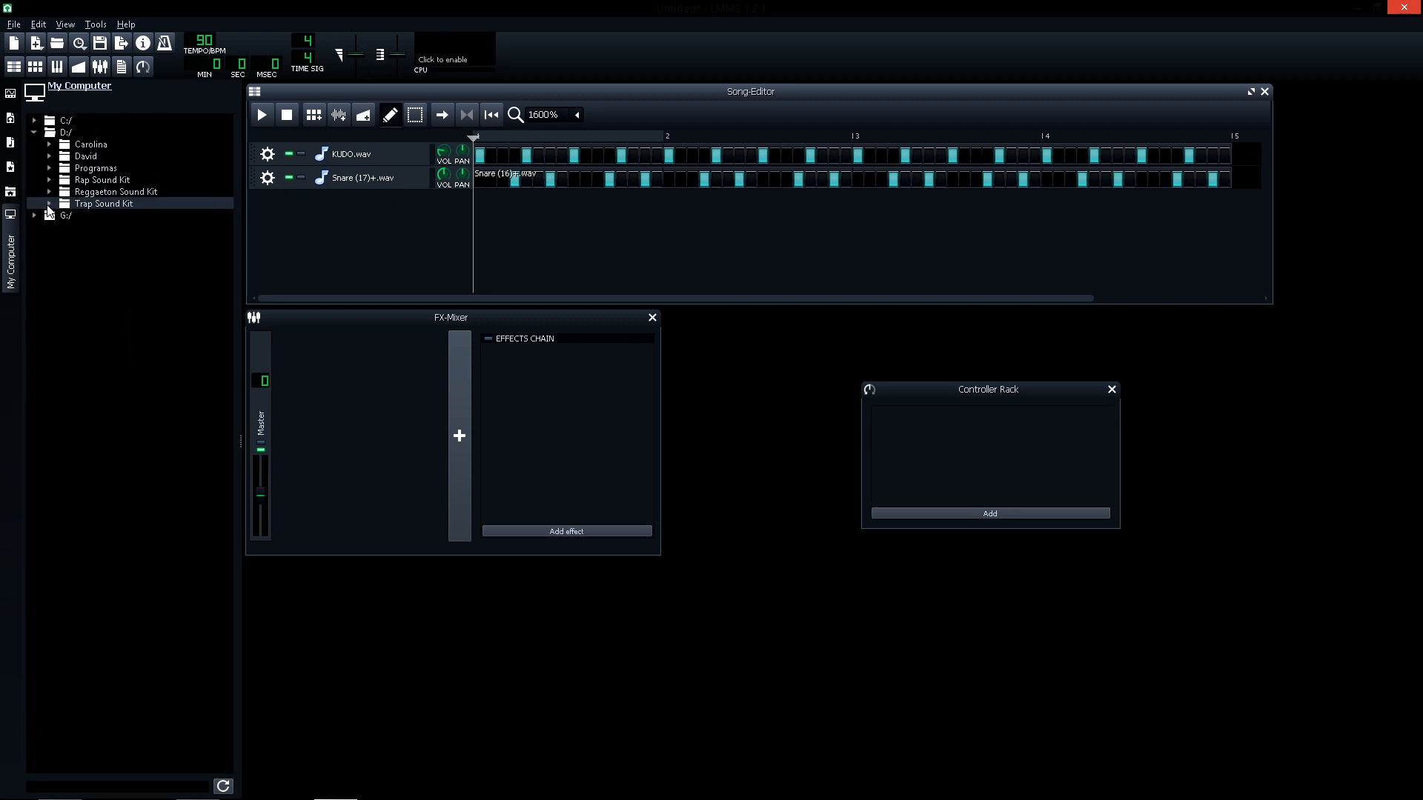
left_click(35, 132)
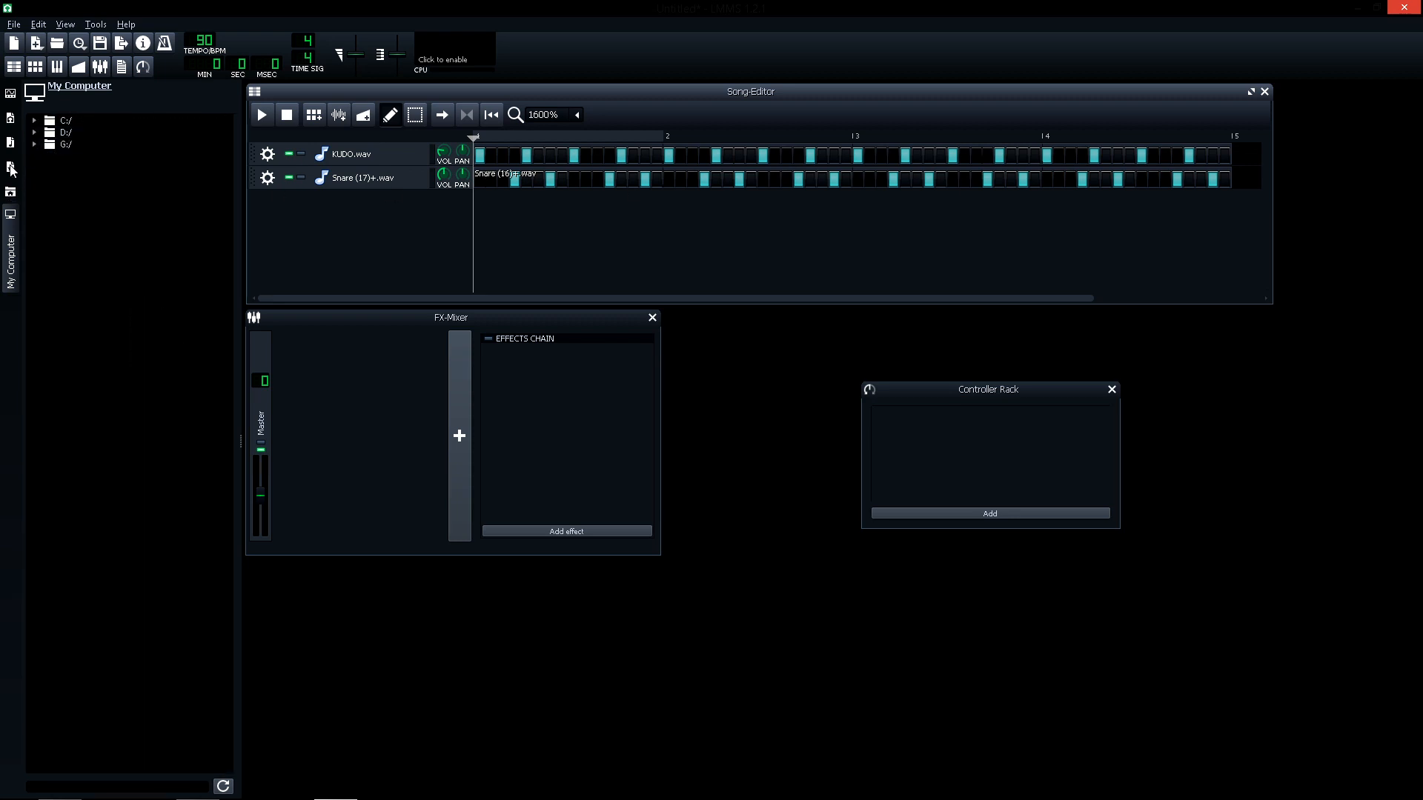
left_click(10, 166)
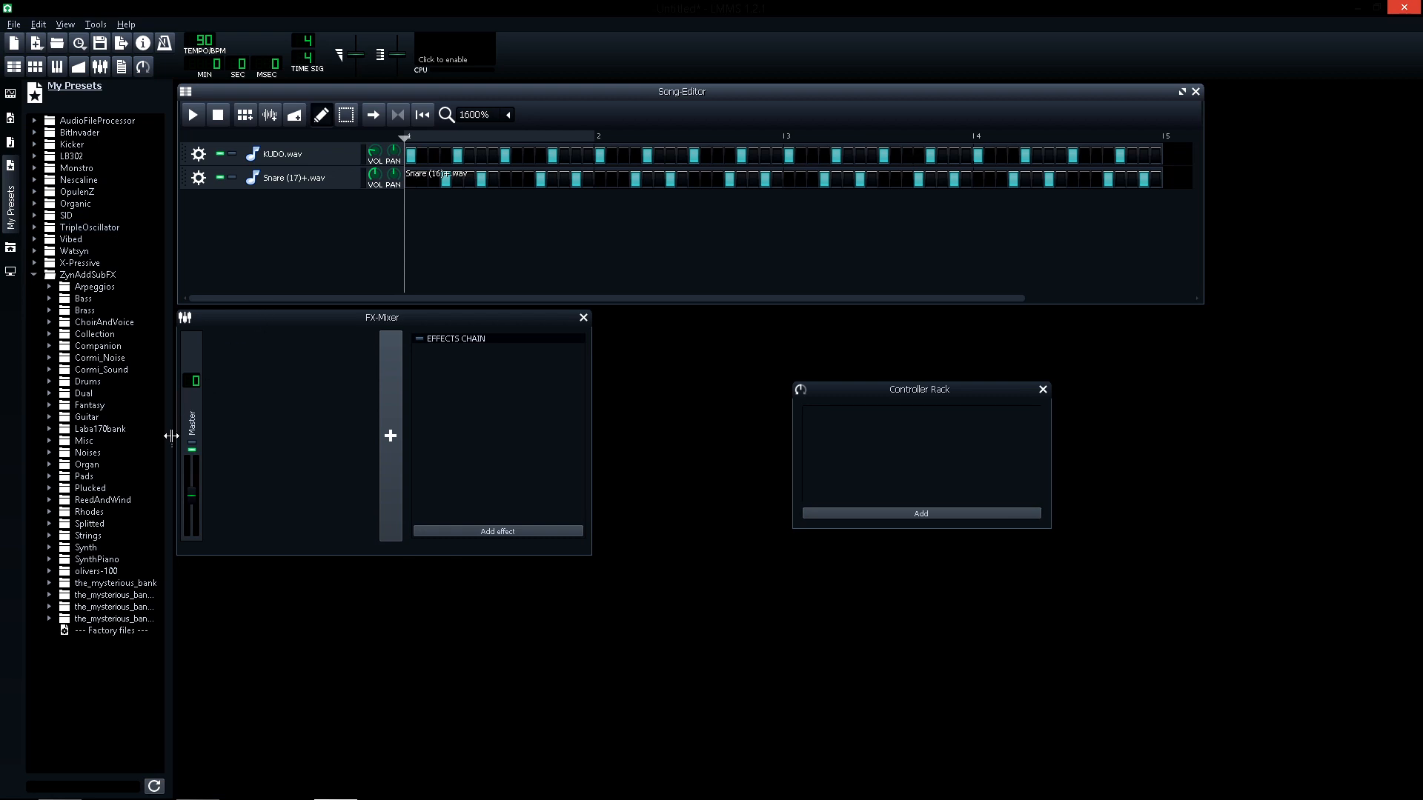
left_click_drag(171, 436, 224, 436)
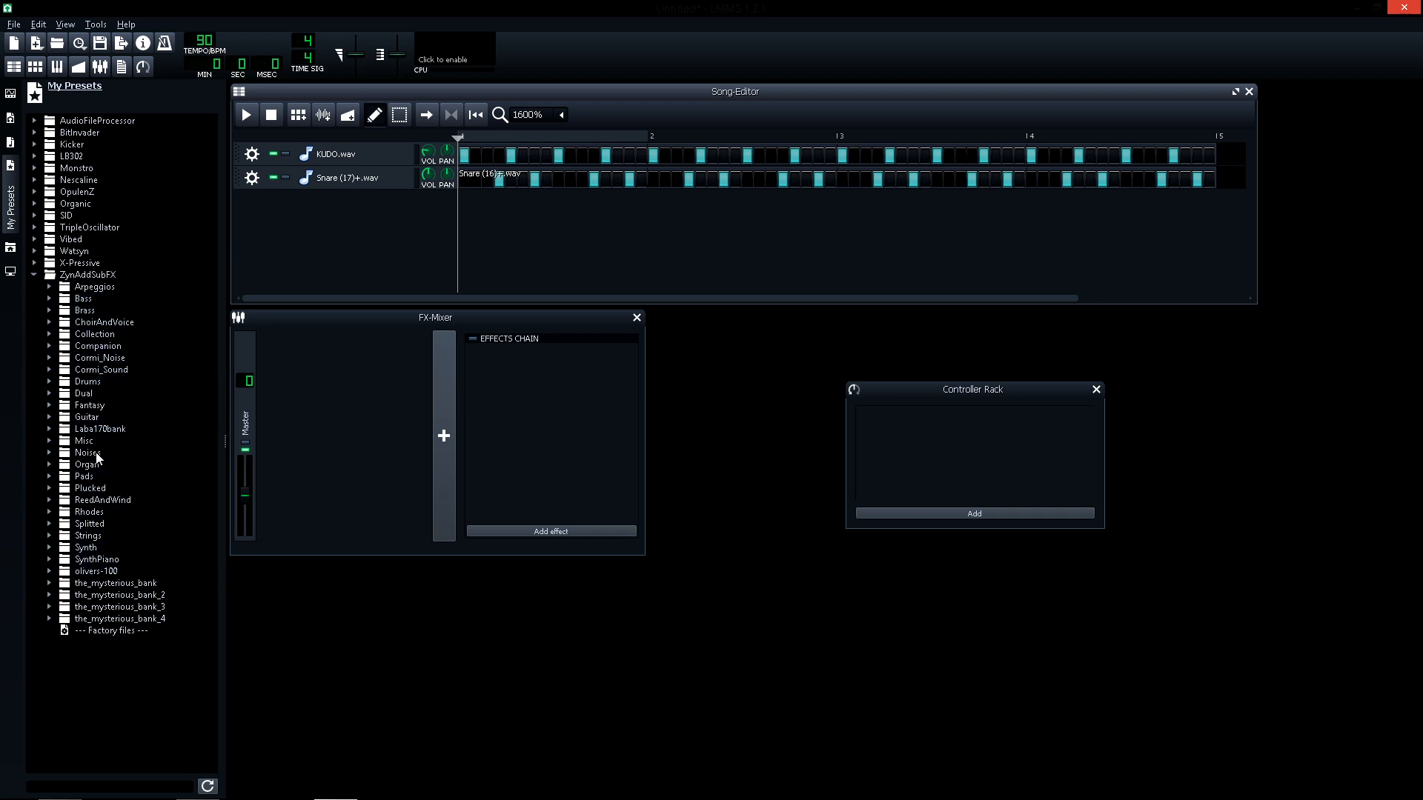
Audition ZynAddSubFX presets in ChoirAndVoice and add 0004-Voice OOH.xiz as a new track with a pattern in bar 1
left_click(108, 323)
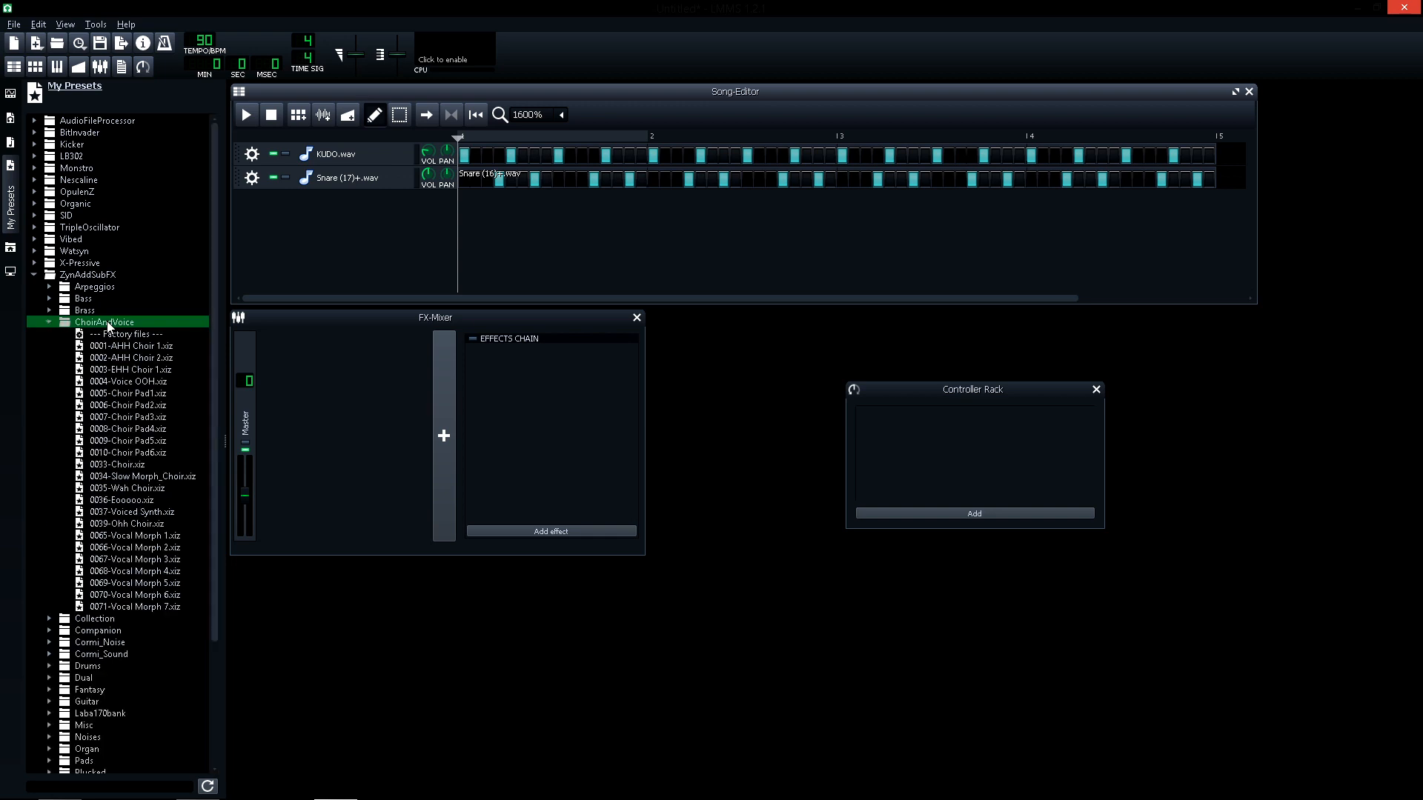
left_click(123, 383)
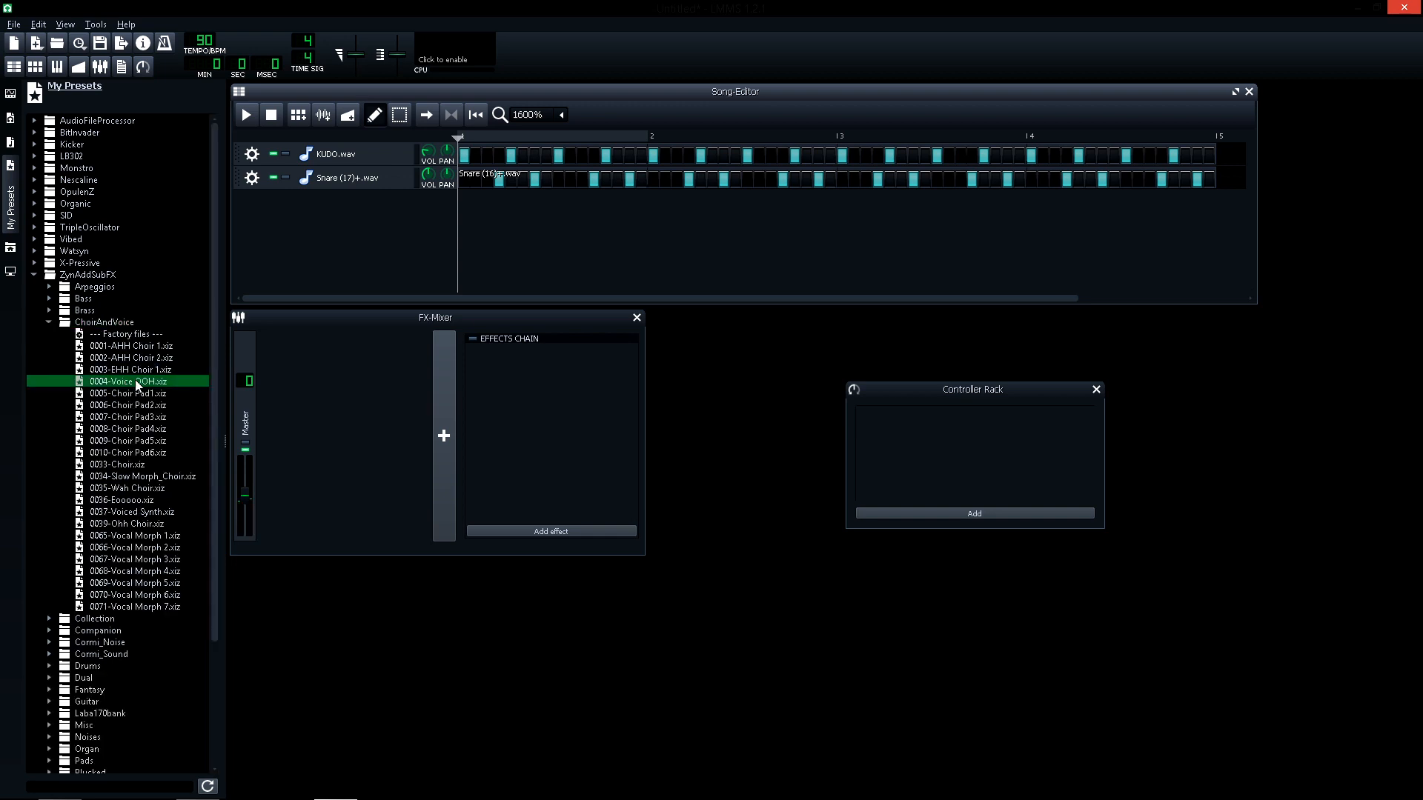
left_click(119, 429)
left_click(123, 476)
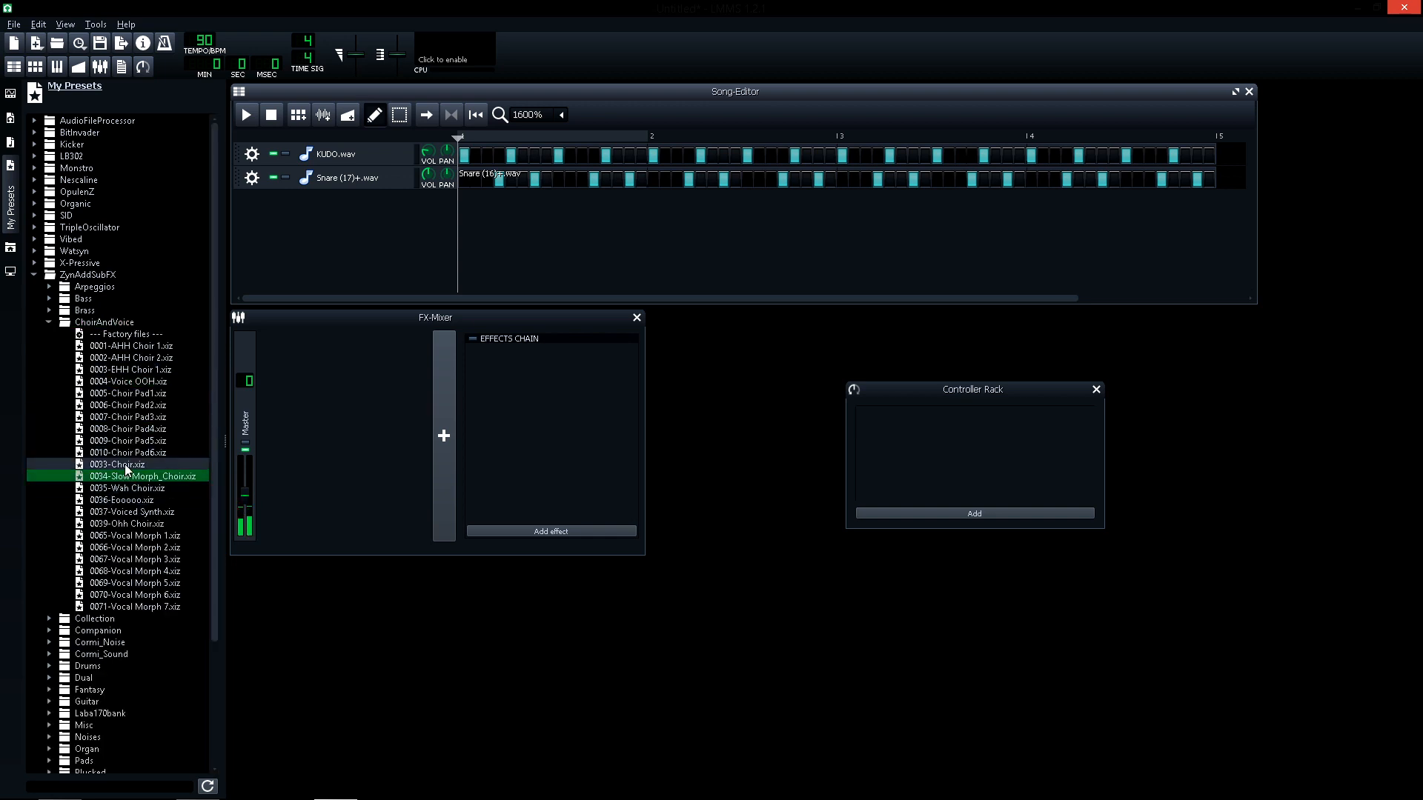
left_click(132, 371)
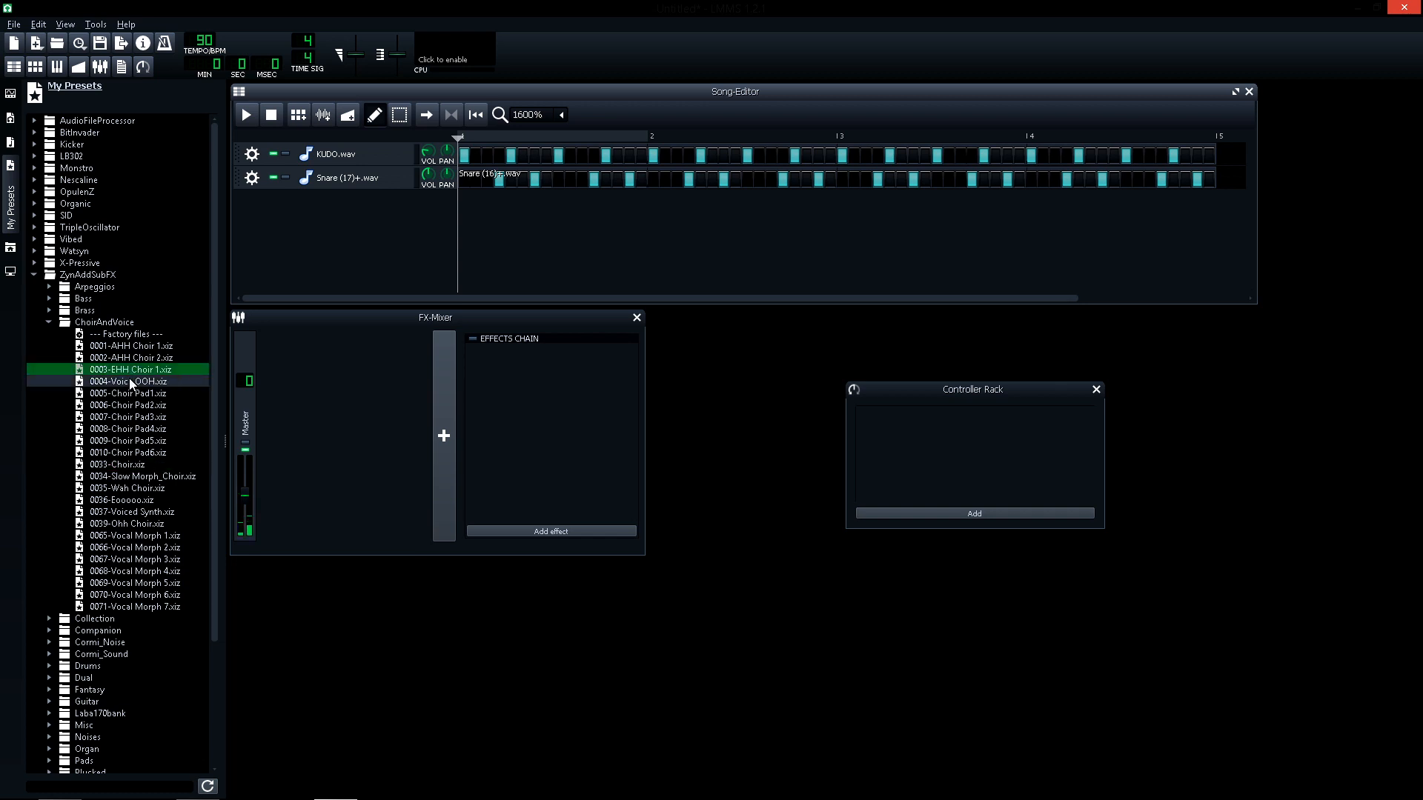
left_click(132, 382)
left_click_drag(128, 385, 495, 202)
left_click(495, 207)
Open the Voice OOH pattern in the piano roll and choose the Minor scale
right_click(510, 215)
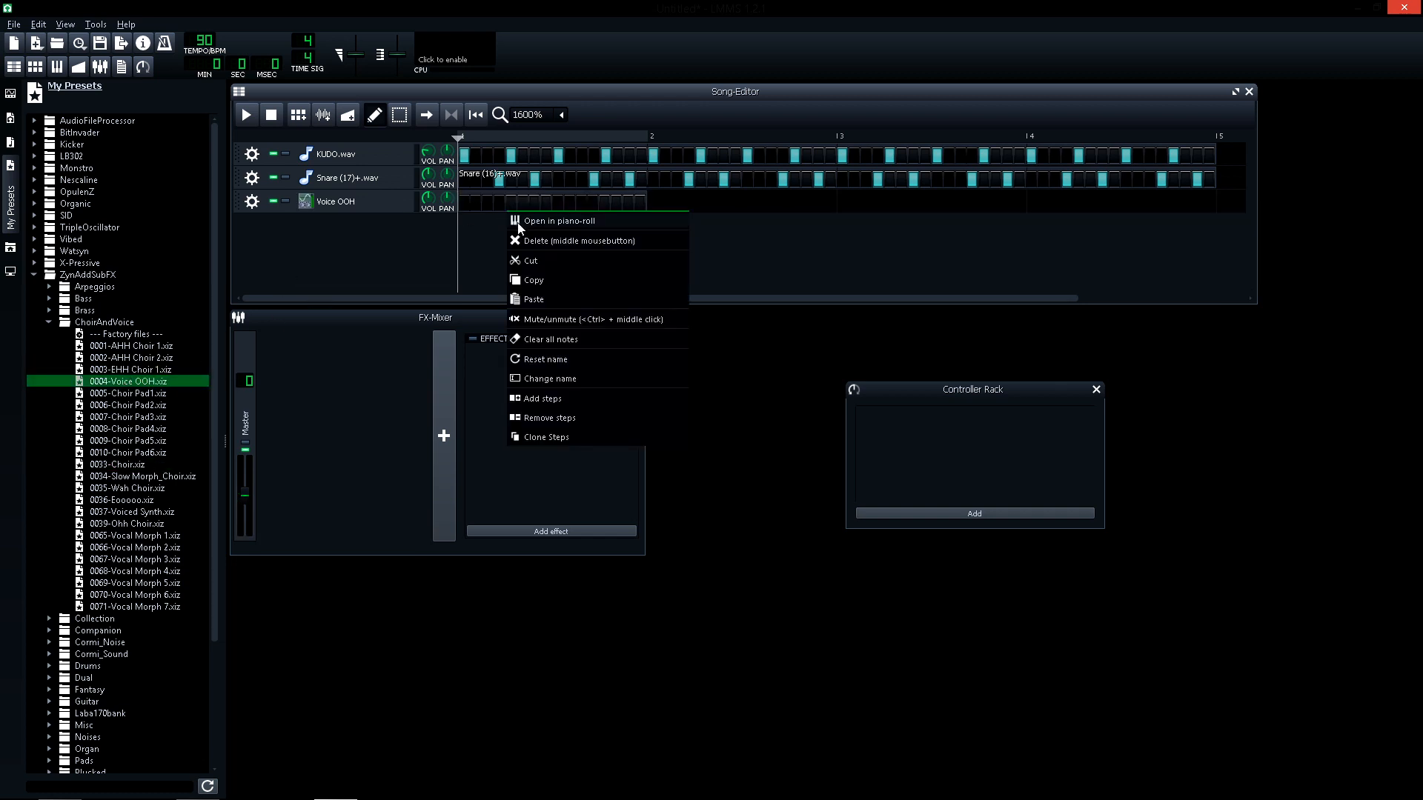
left_click(515, 217)
left_click(553, 142)
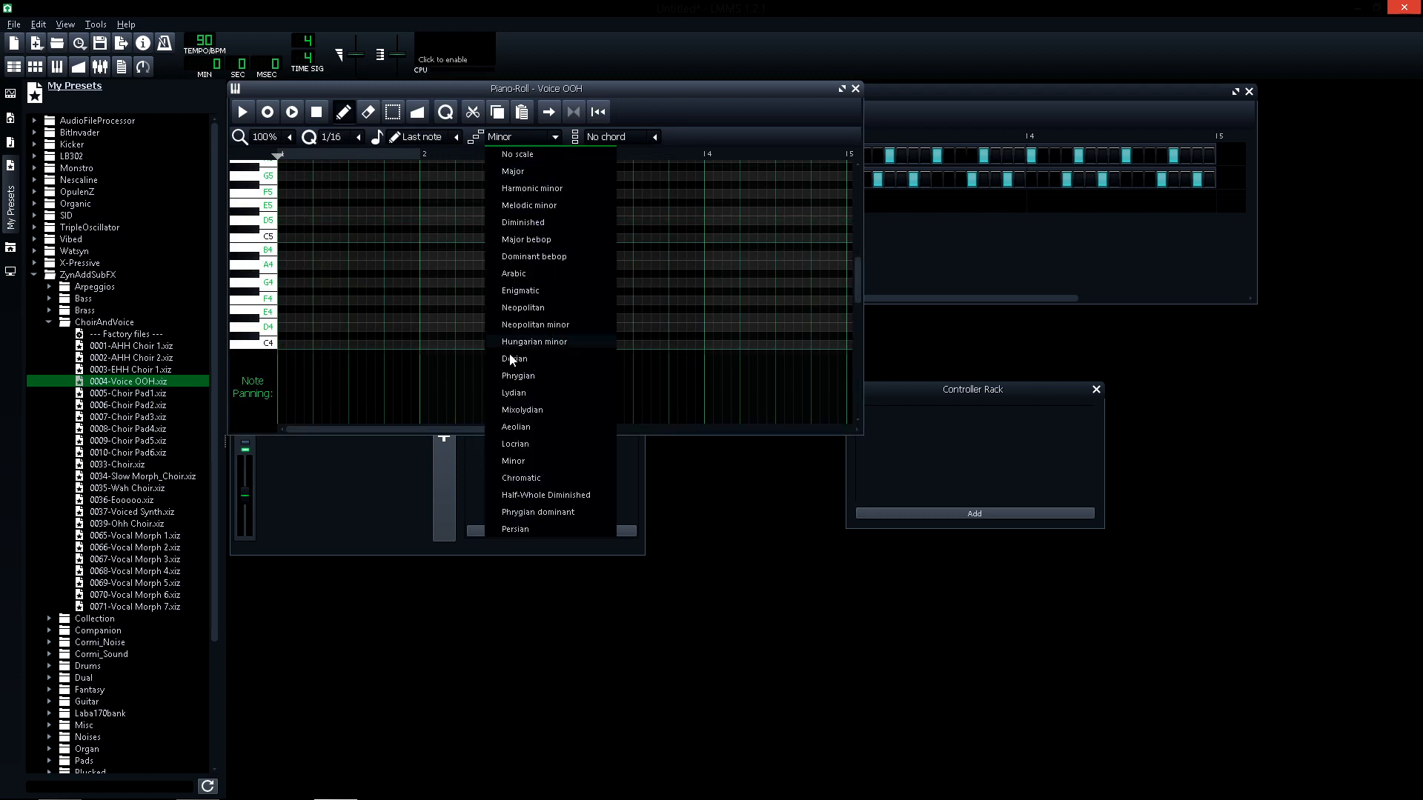
left_click(519, 462)
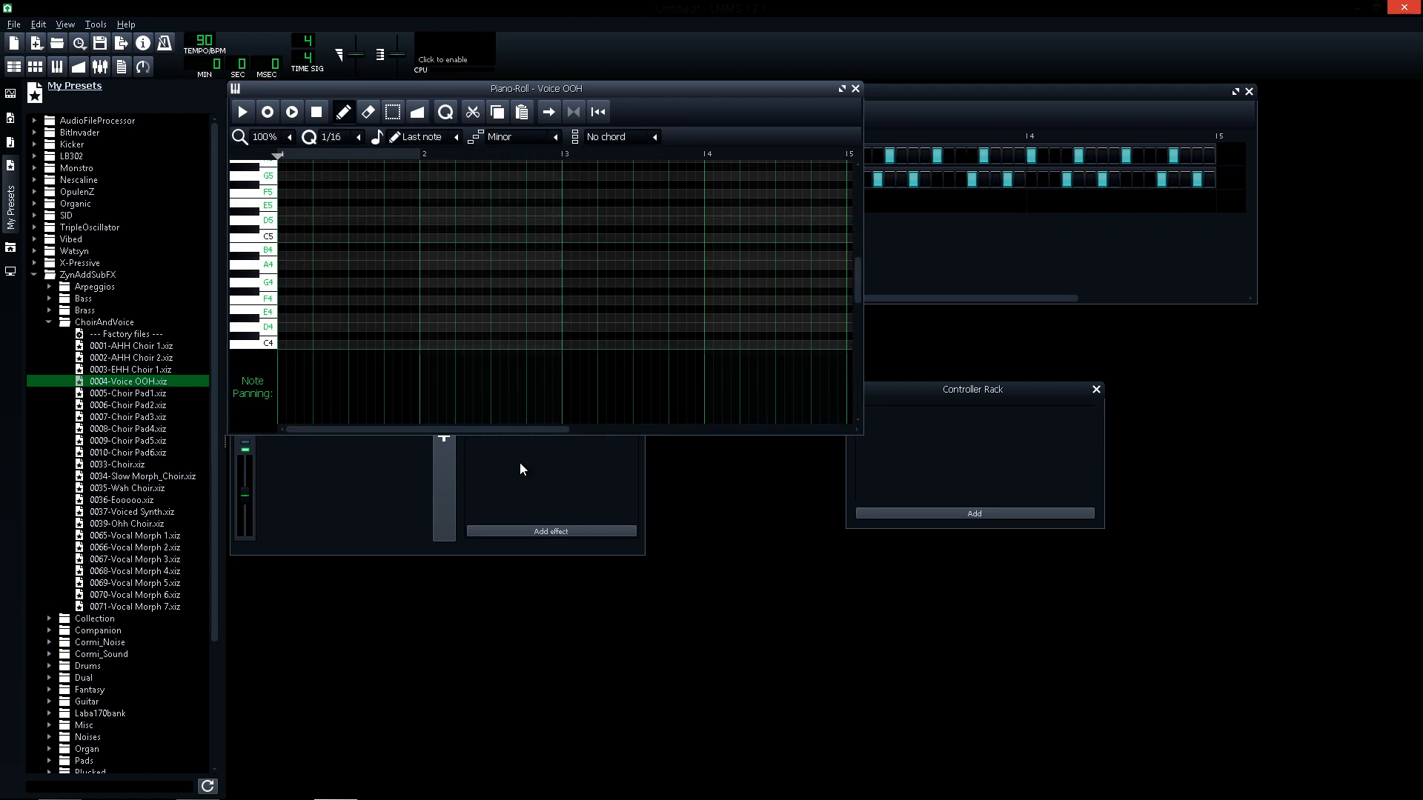
scroll(266, 281, "down", 1)
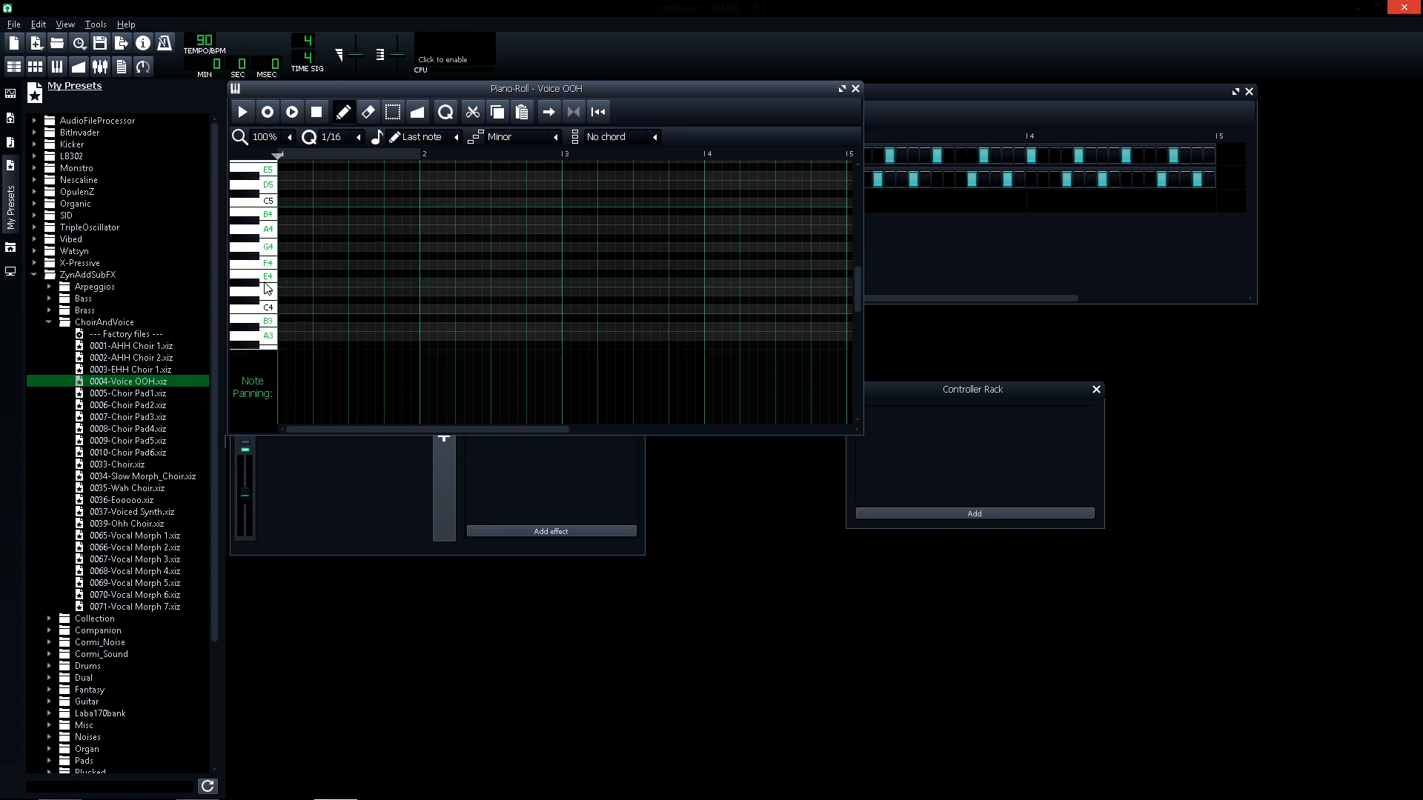
scroll(269, 312, "up", 1)
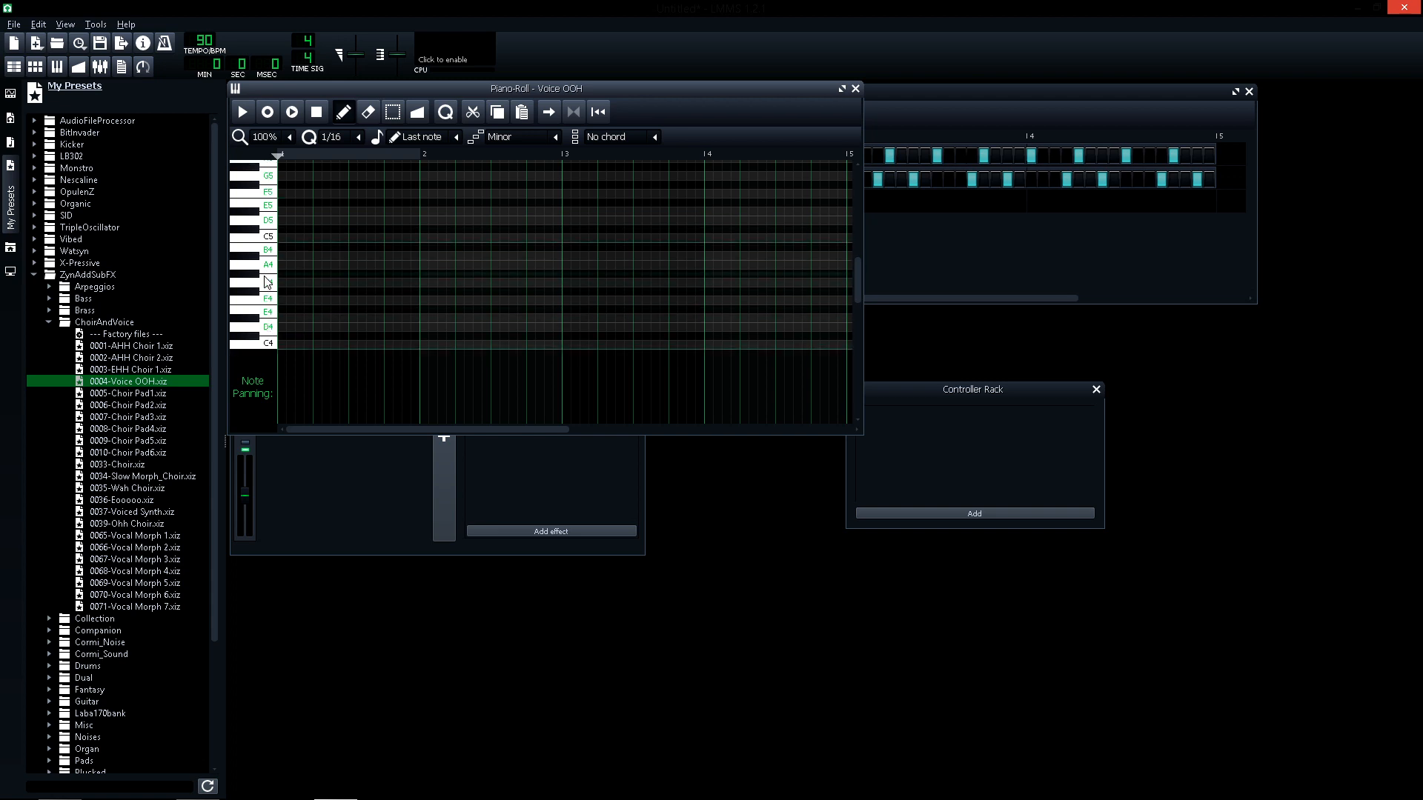
Mark the Minor scale from G#4 and place a three-sixteenths-long G#4, B4 and D#5 chord at the start of bar 1
right_click(257, 282)
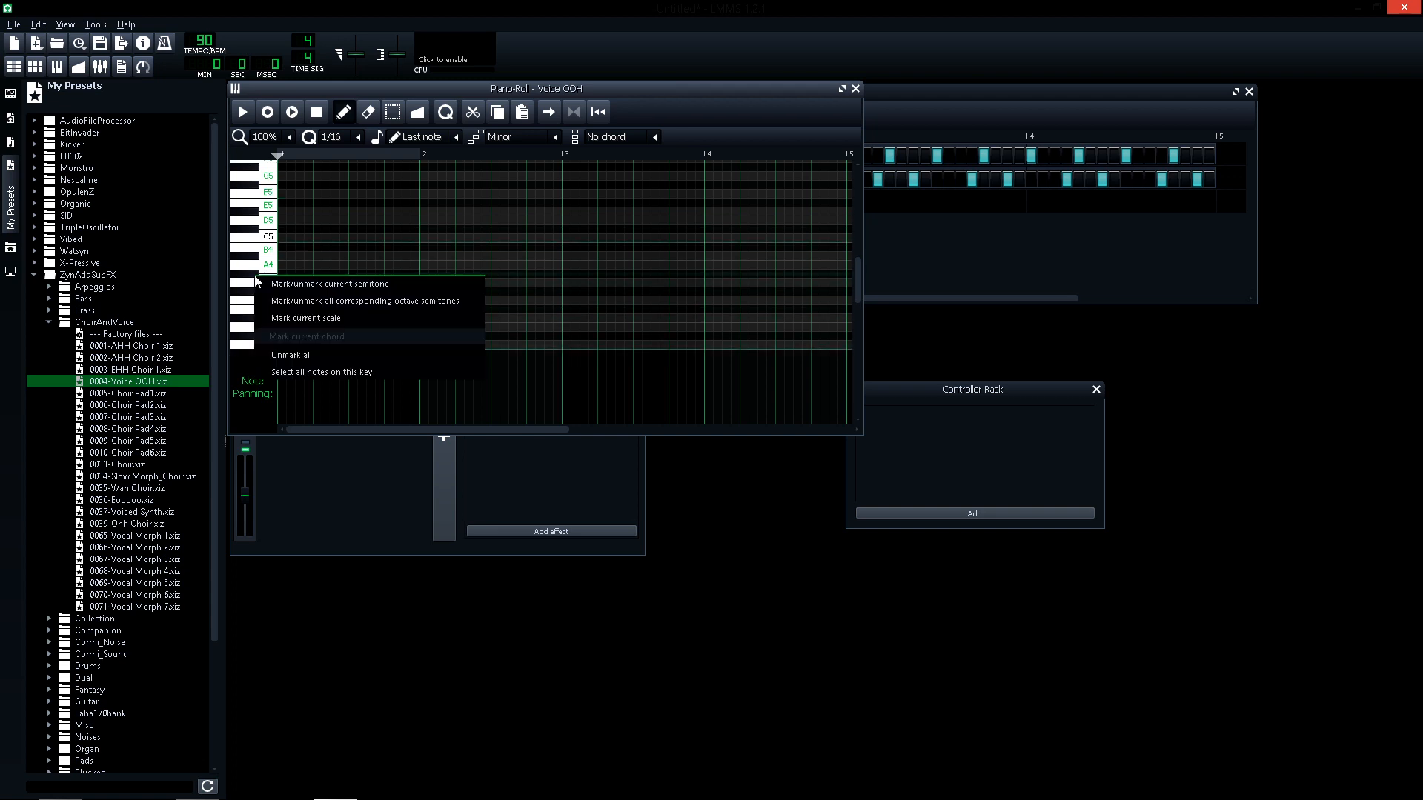
left_click(310, 319)
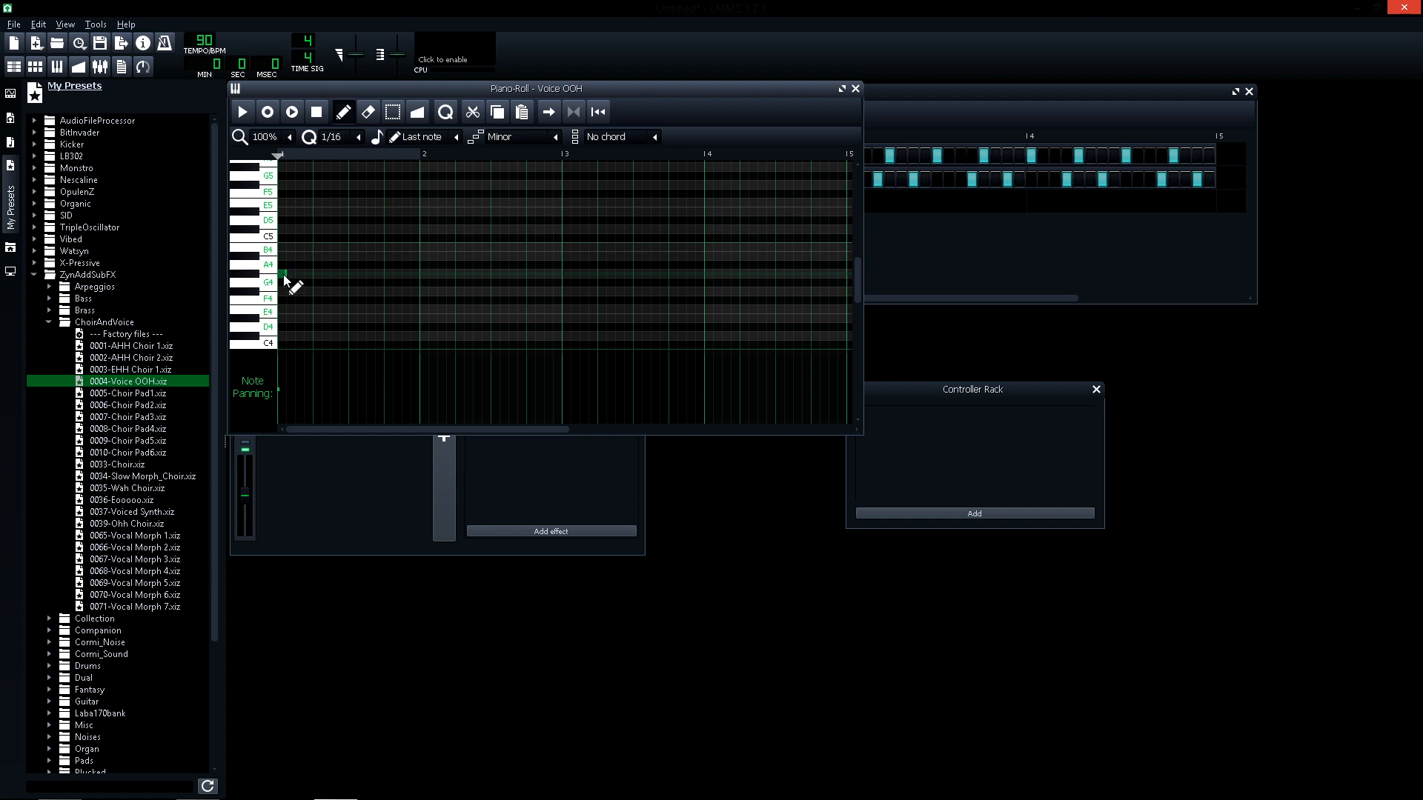
key("space")
key("space")
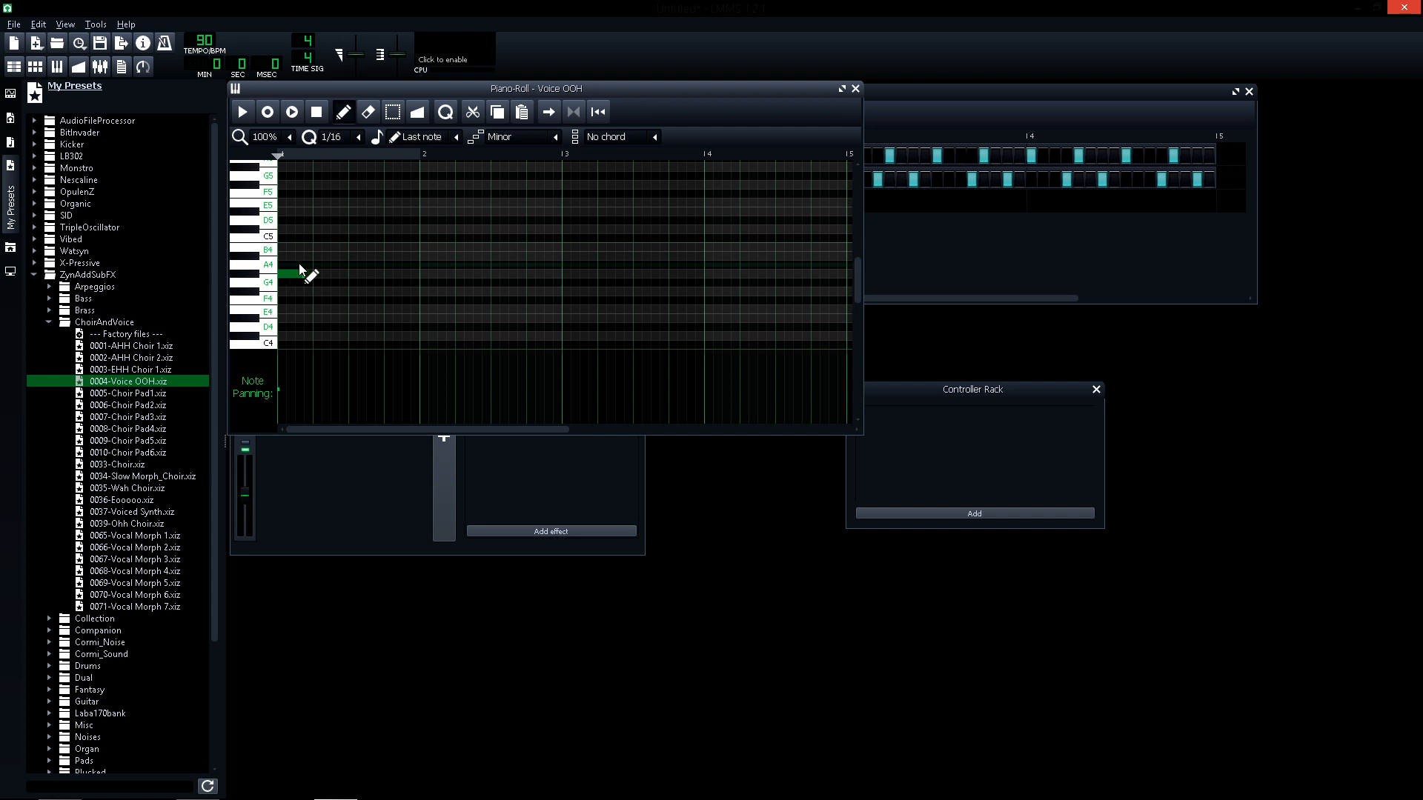
left_click(285, 248)
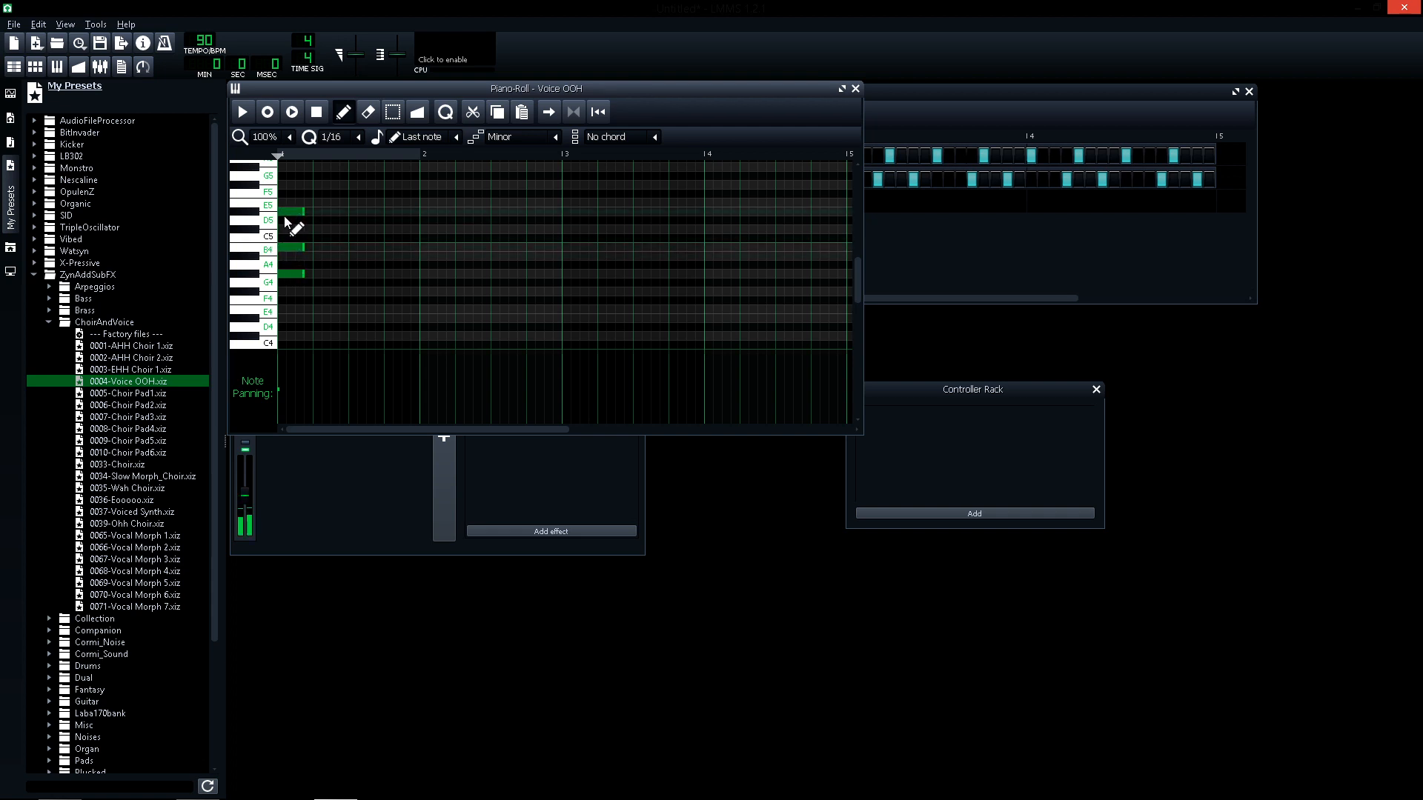
key("space")
key("space")
Place an F#4, A#4 and C#5 chord at the start of bar 2 and preview both chords
left_click(427, 292)
left_click(427, 257)
left_click(427, 212)
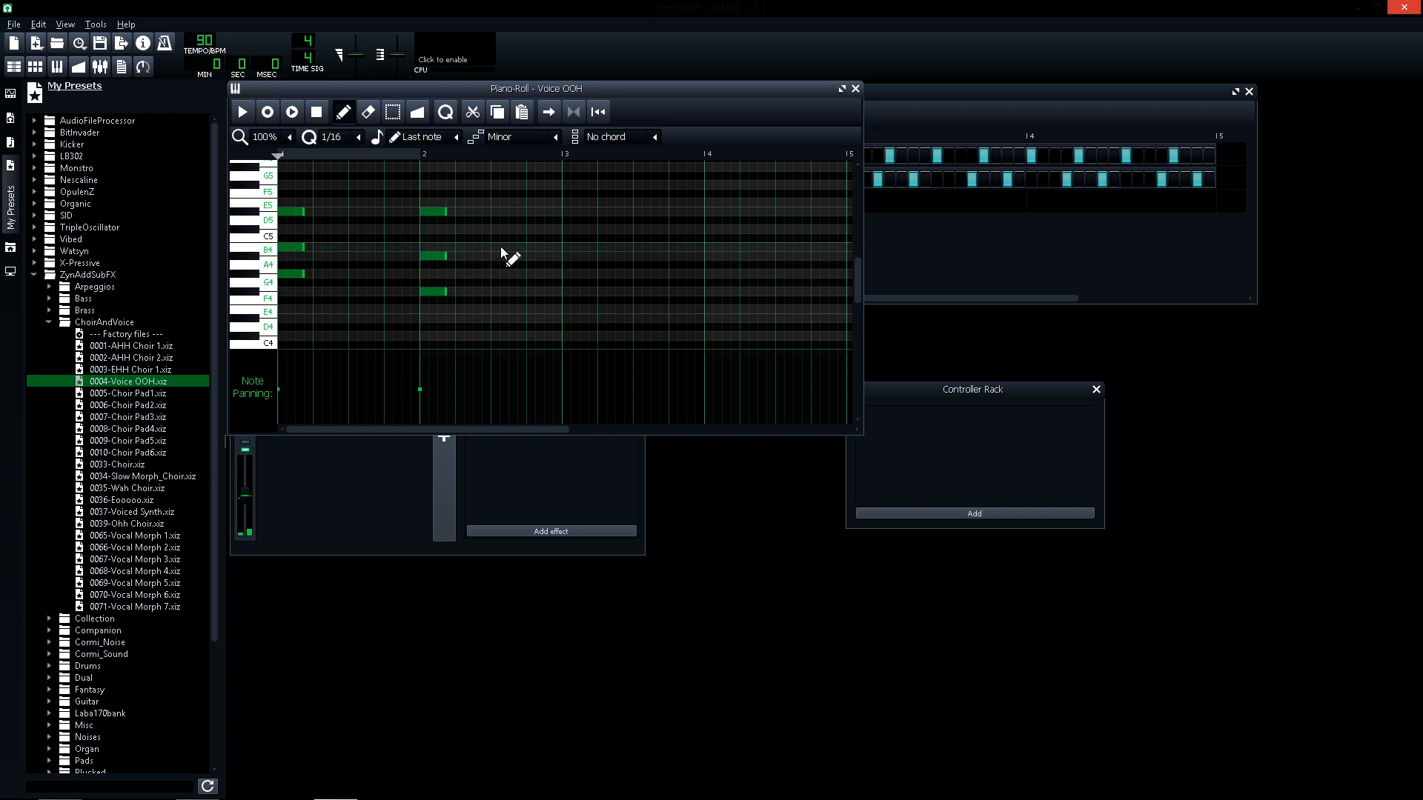
left_click(431, 212)
left_click_drag(432, 214, 440, 232)
key("space")
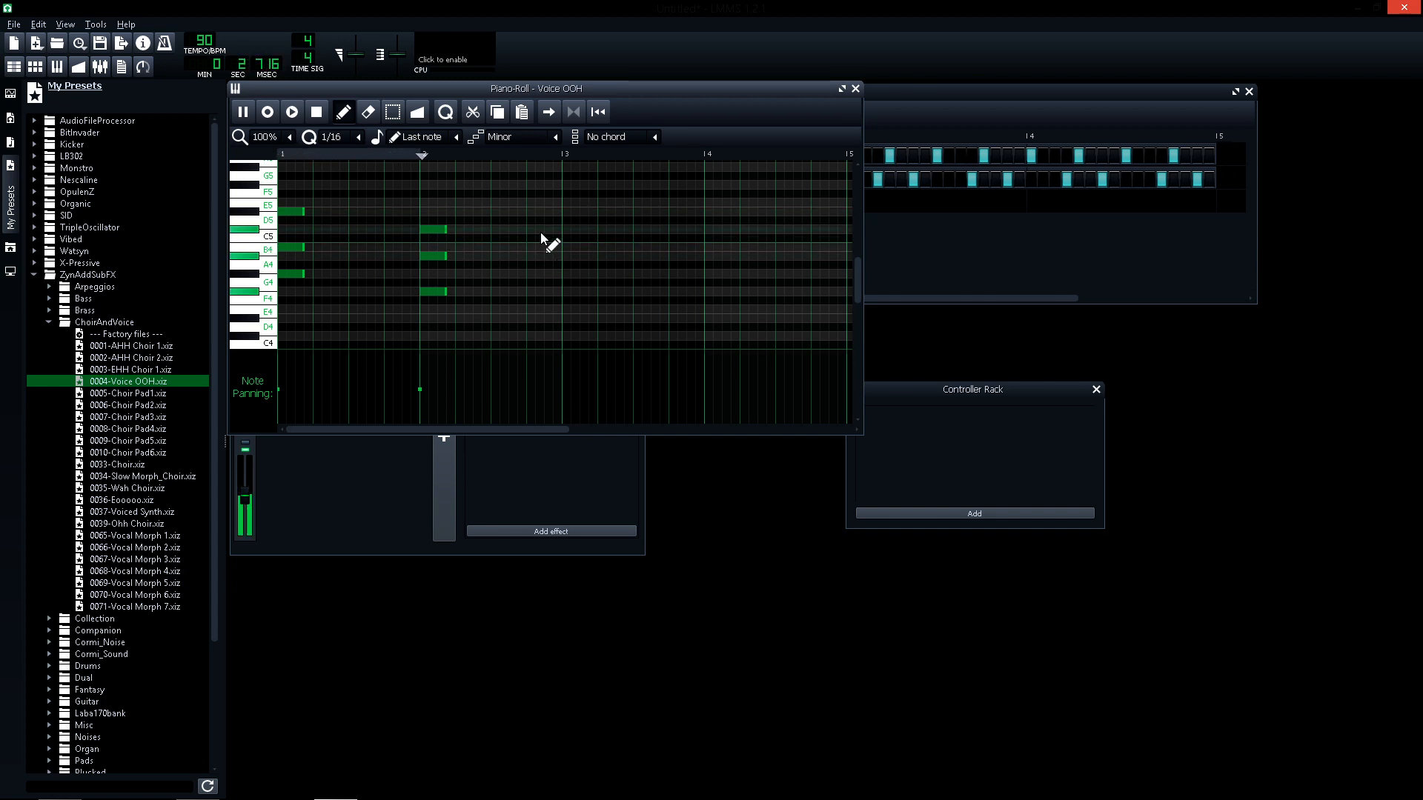
key("space")
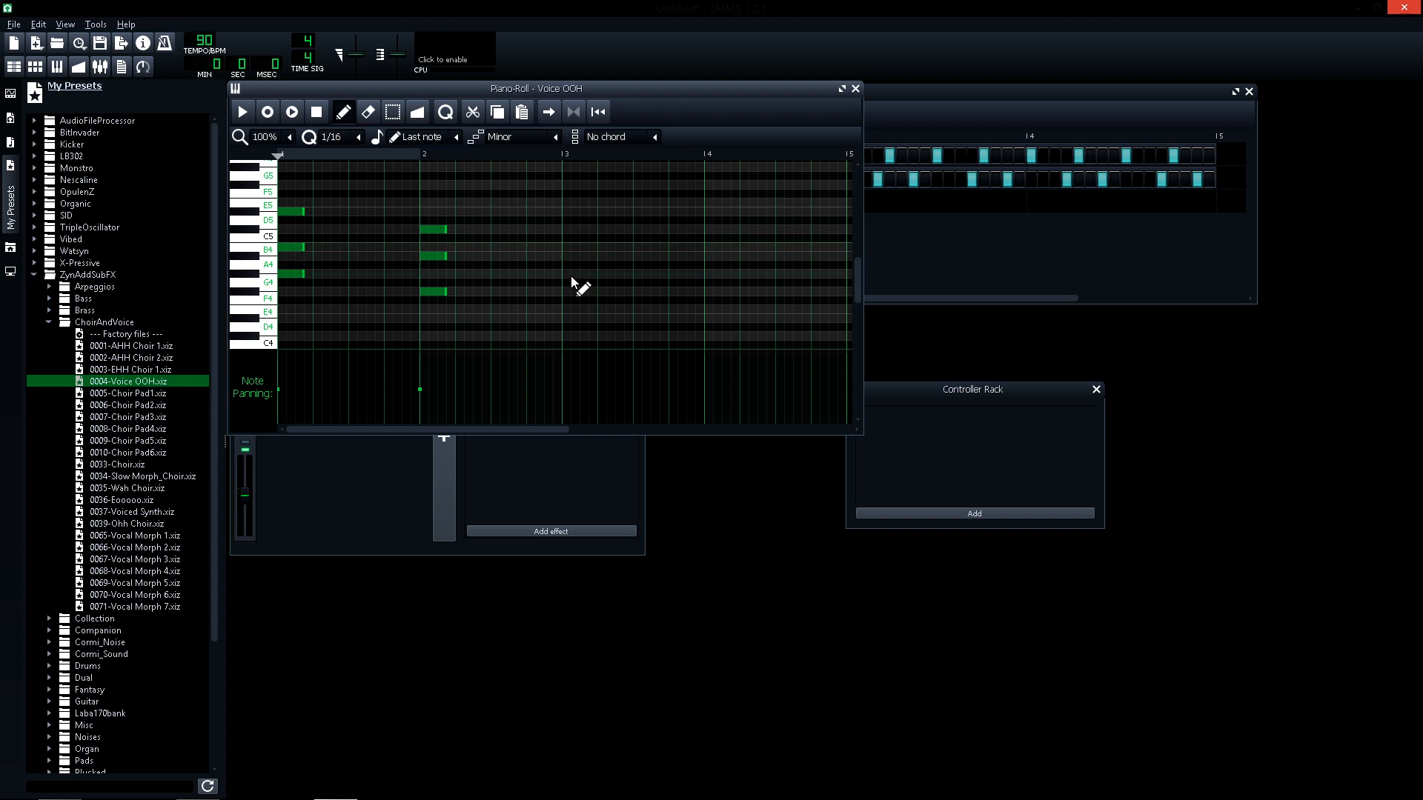
Place an A#4, D#5 and F#5 chord at the start of bar 3 and enlarge the piano roll window
left_click(571, 256)
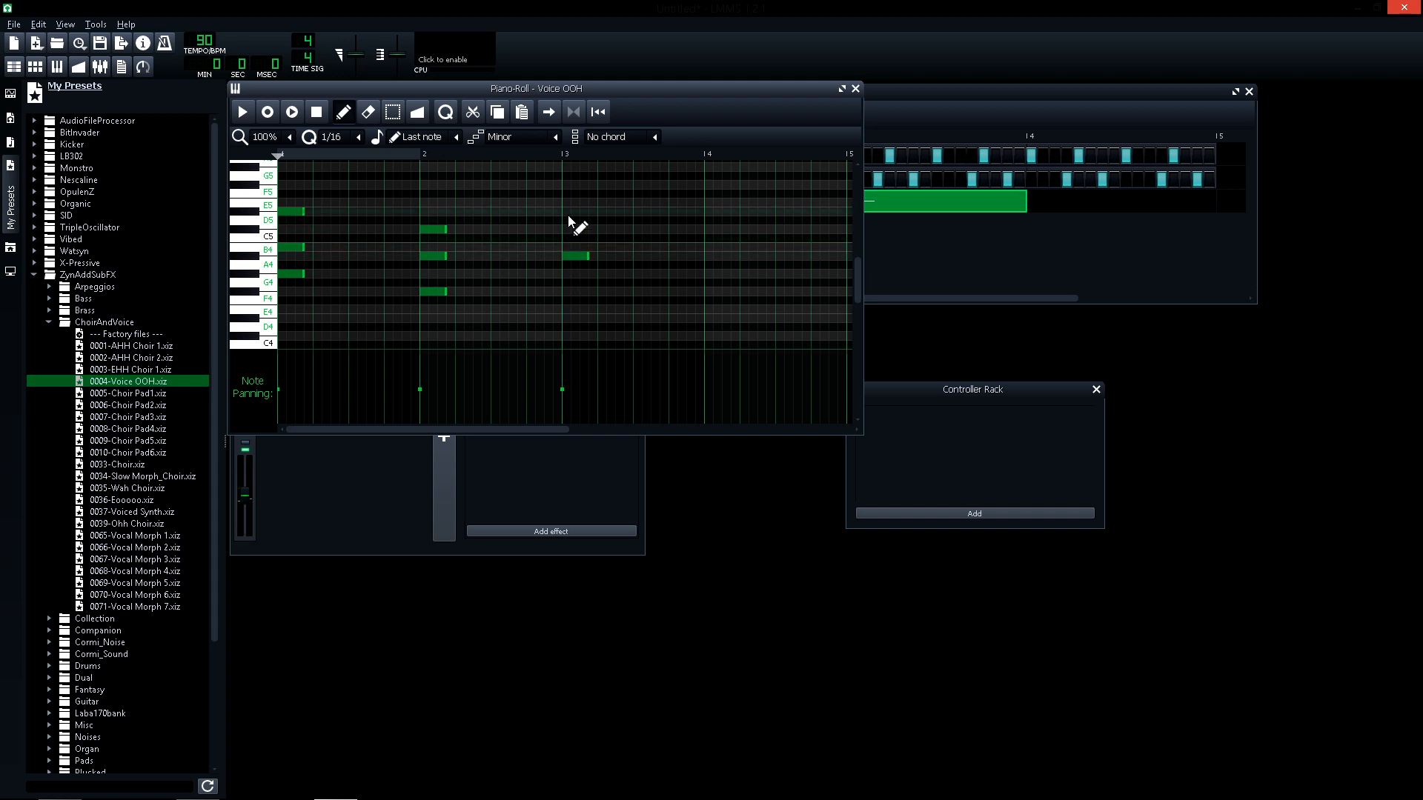
left_click_drag(585, 186, 573, 187)
key("space")
left_click_drag(861, 435, 1061, 497)
key("space")
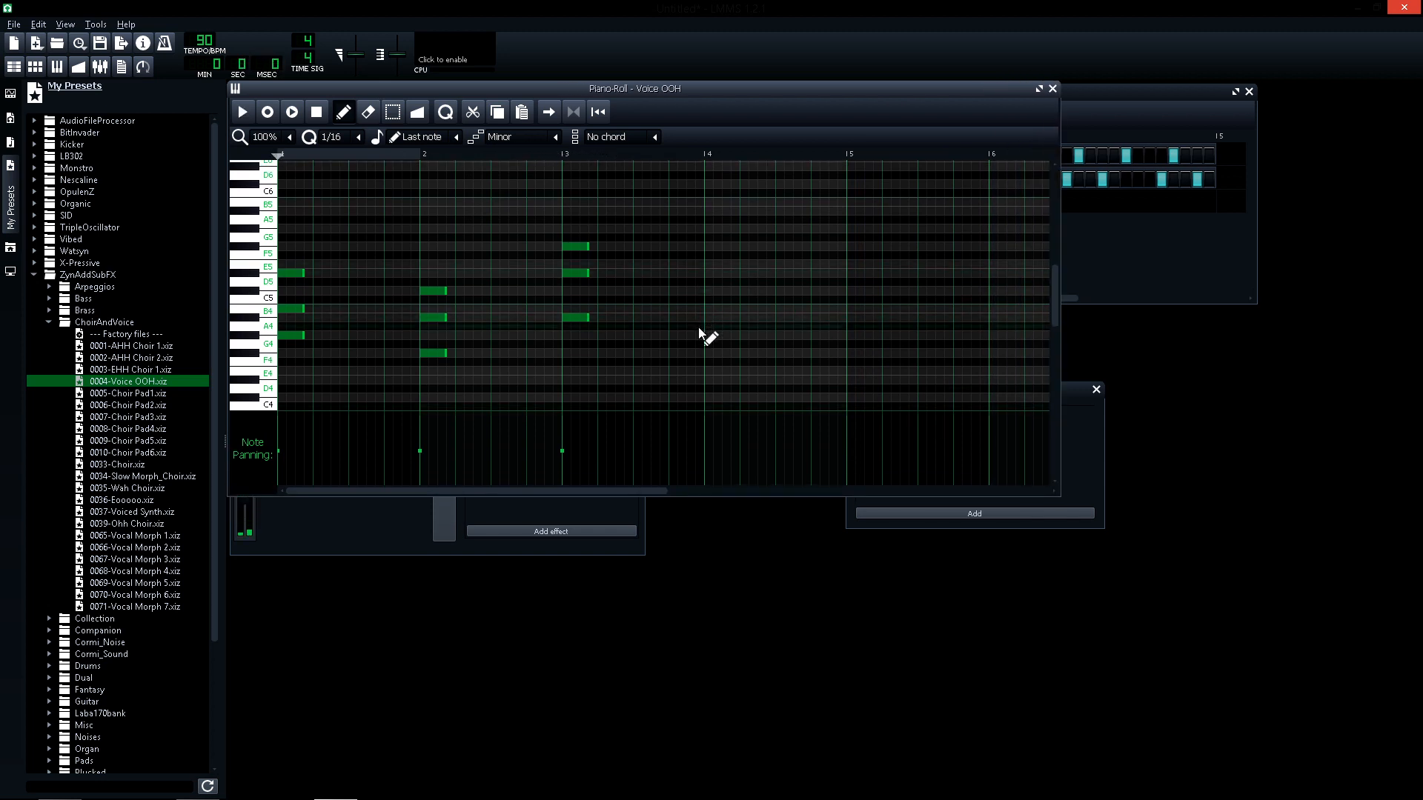
Place an E4, G#4 and B4 chord at the start of bar 4, preview the progression and close the piano roll
left_click(713, 370)
left_click(715, 335)
left_click(719, 308)
key("space")
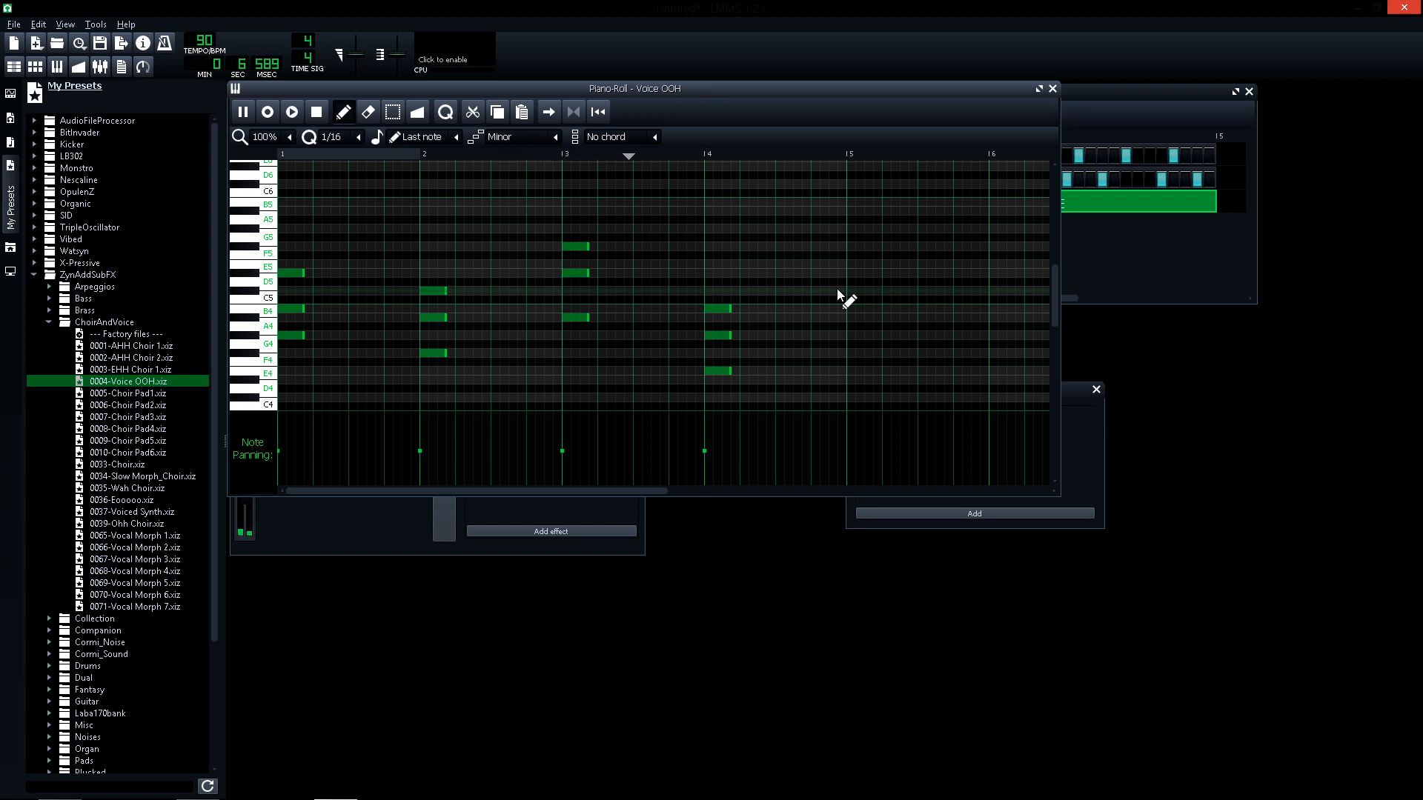
key("space")
left_click(1053, 89)
Open the Voice OOH track's ZynAddSubFX interface and assign a Reverb as insertion effect 1 on Part 1
left_click(361, 206)
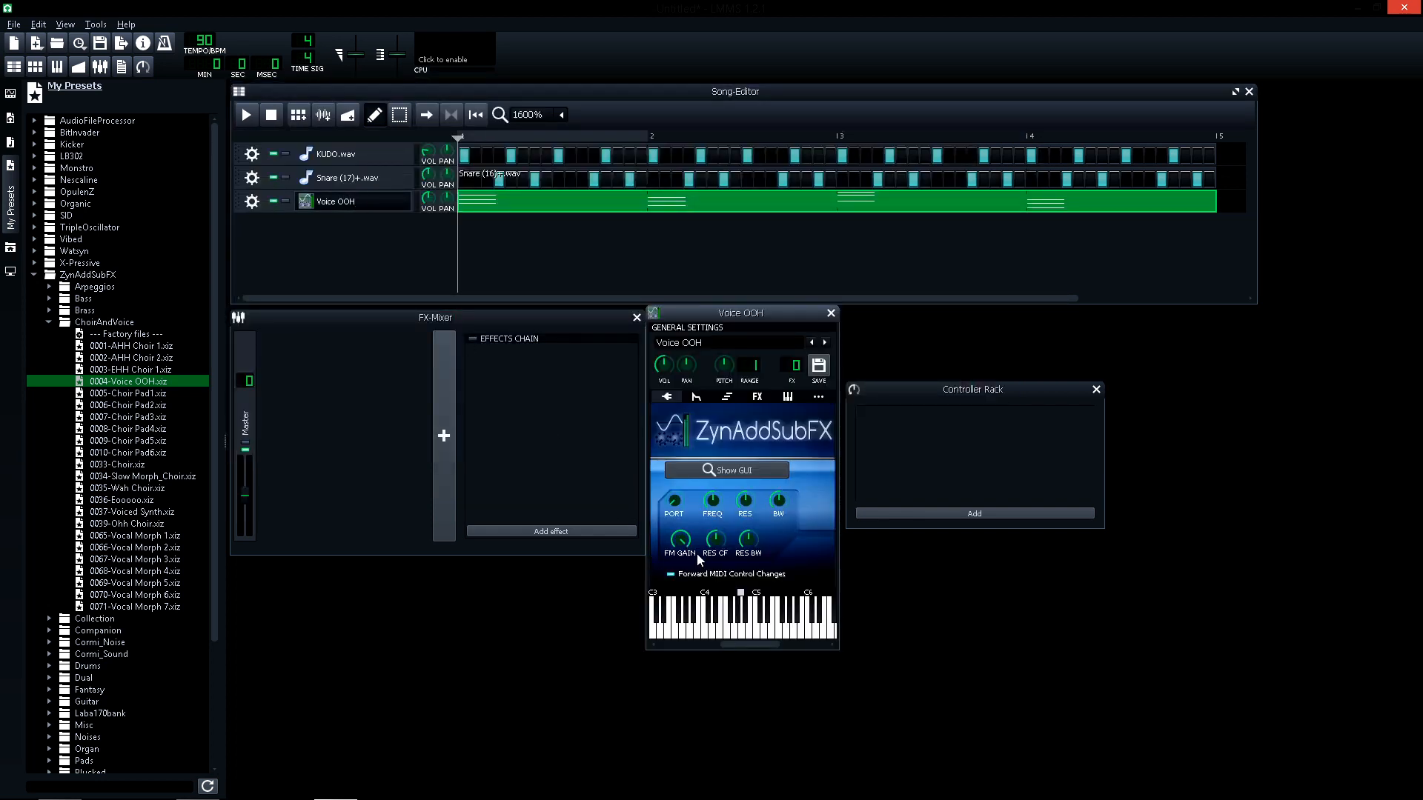
left_click(714, 503)
left_click(726, 471)
left_click(261, 292)
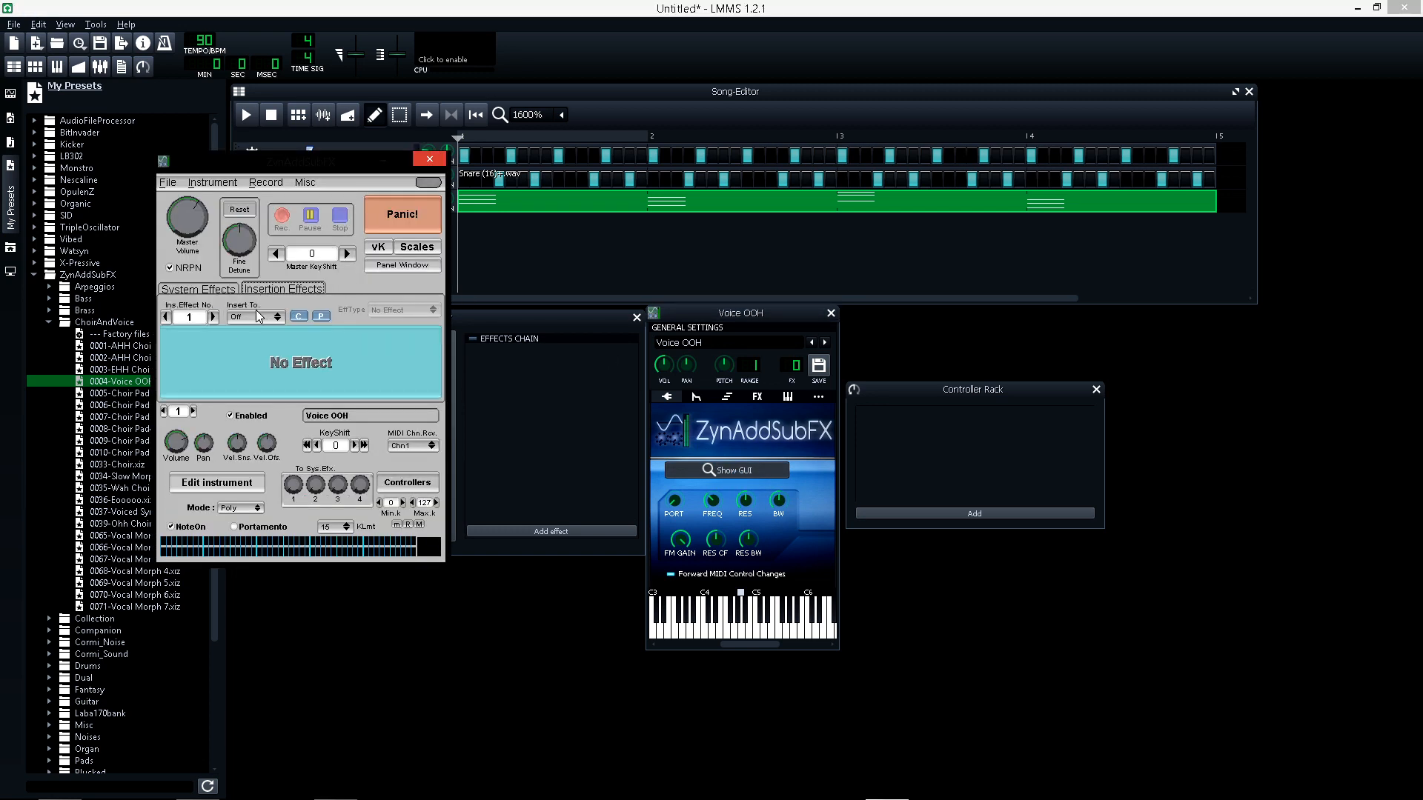
left_click(260, 318)
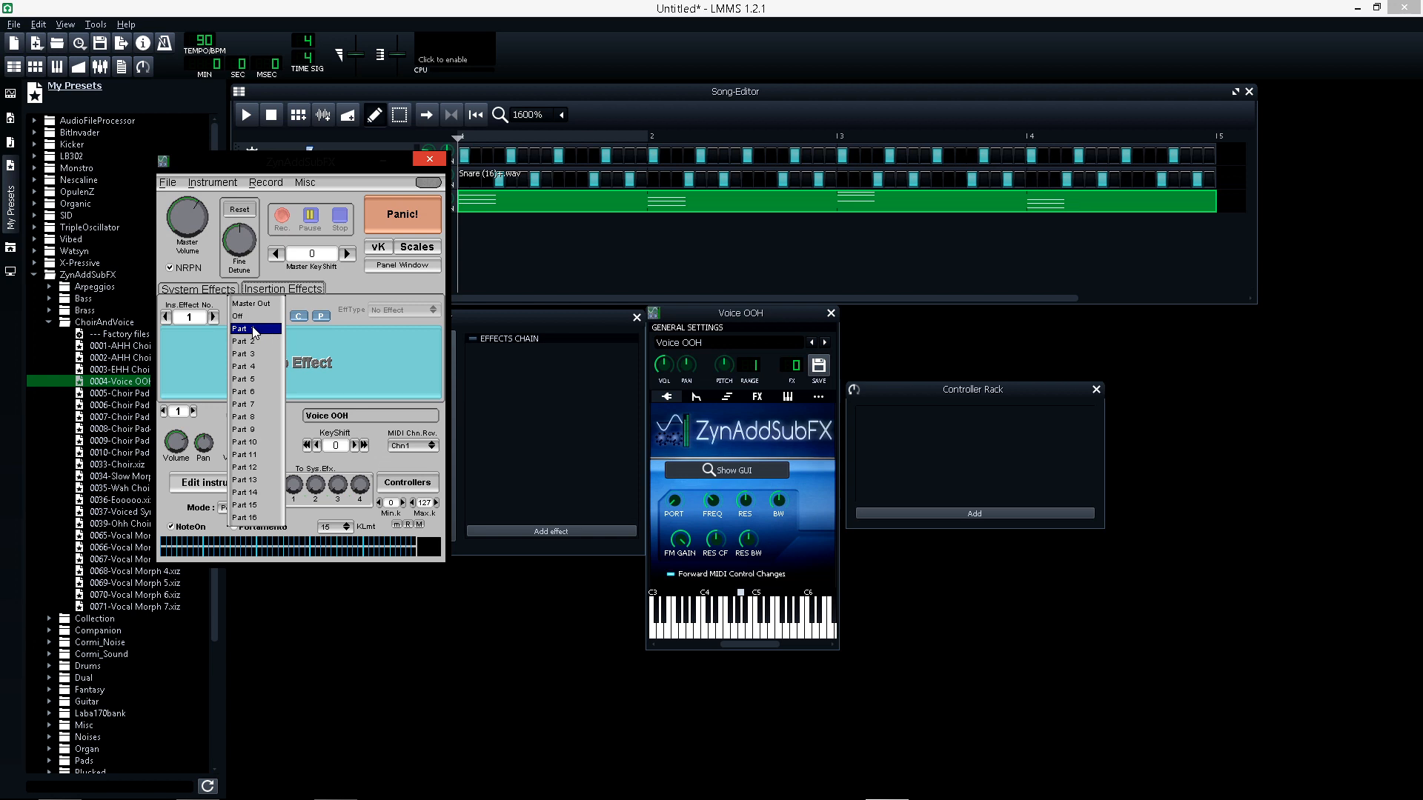
left_click(260, 332)
left_click(375, 315)
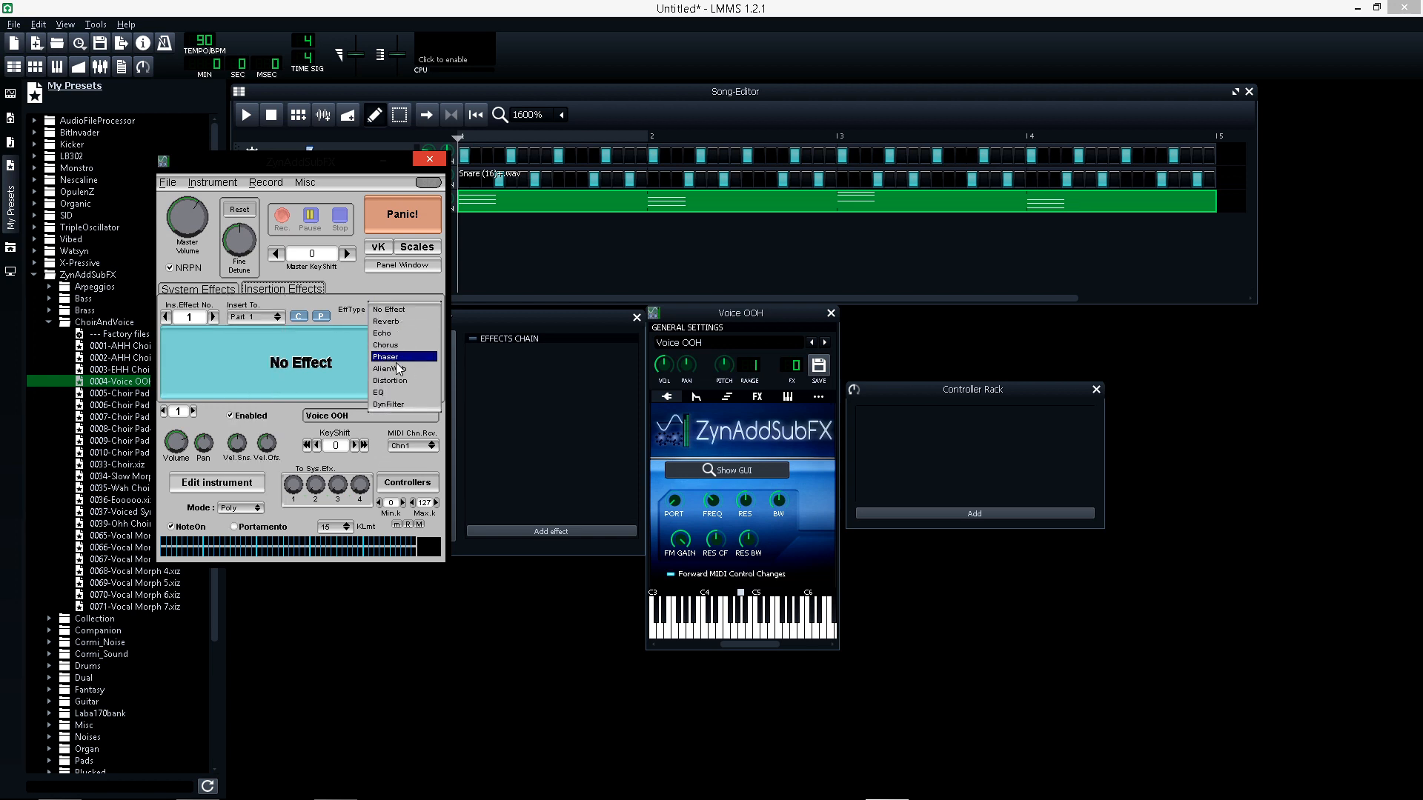
left_click(402, 321)
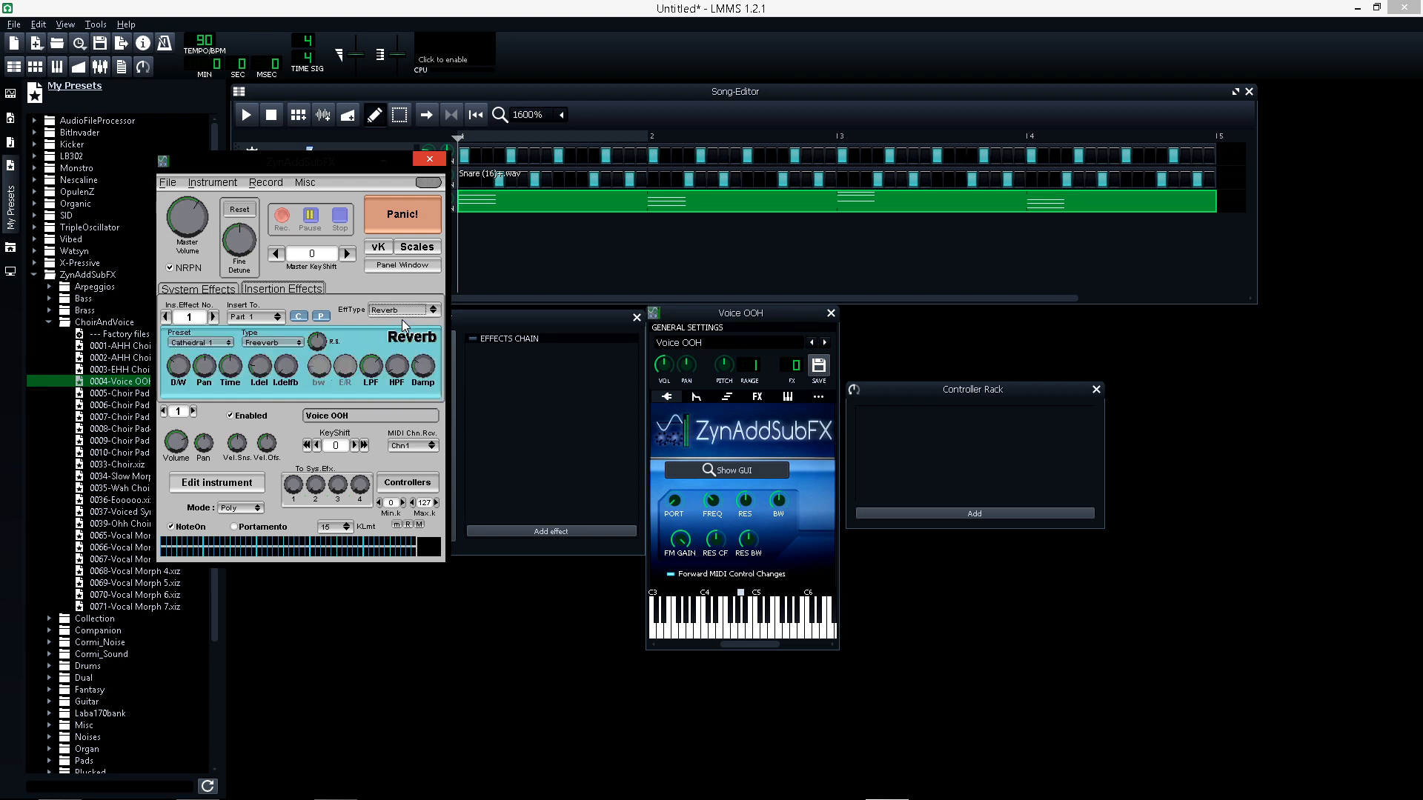
Adjust the reverb's D/W mix and Time, and close the ZynAddSubFX interface
left_click(179, 366)
left_click_drag(180, 373, 179, 374)
left_click(228, 373)
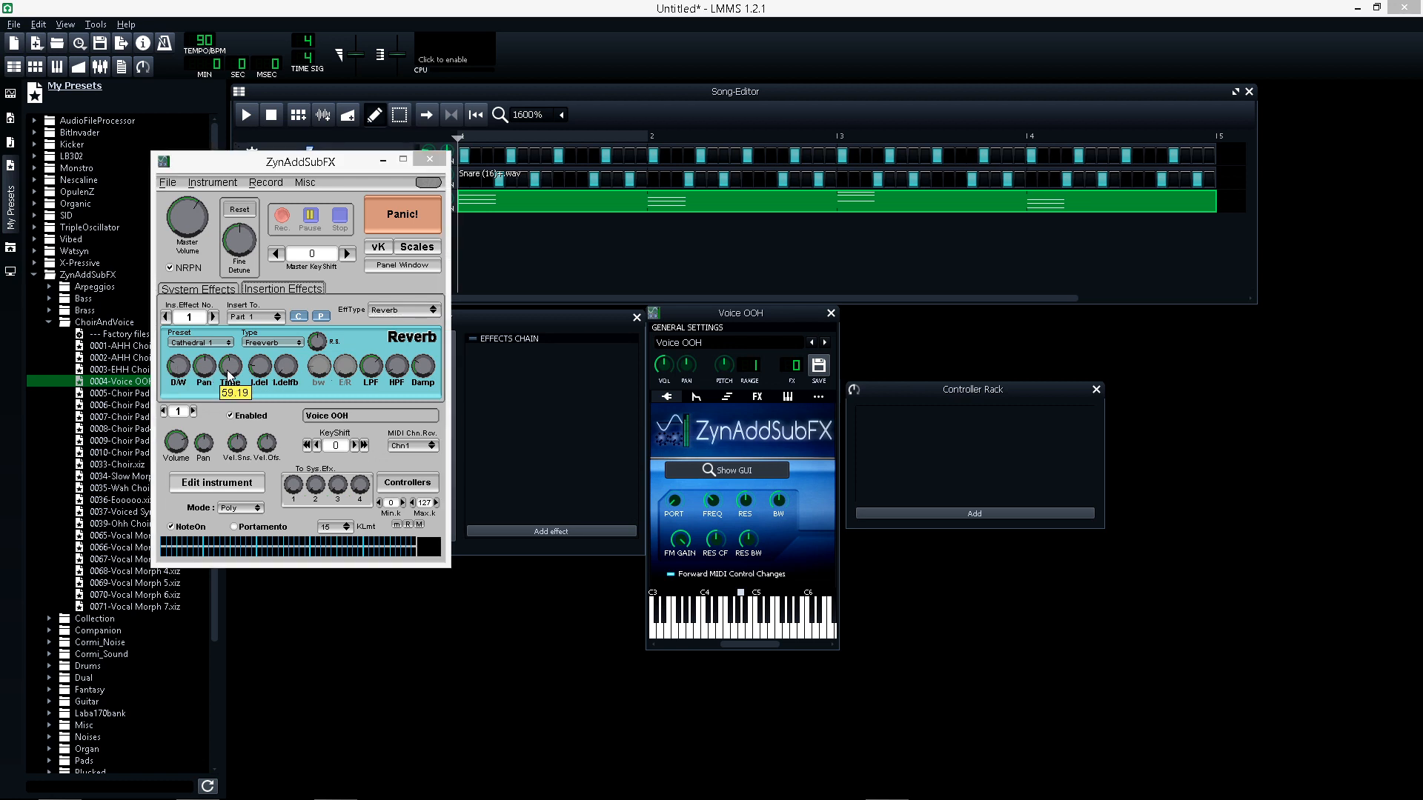
left_click_drag(229, 380, 229, 380)
left_click(435, 160)
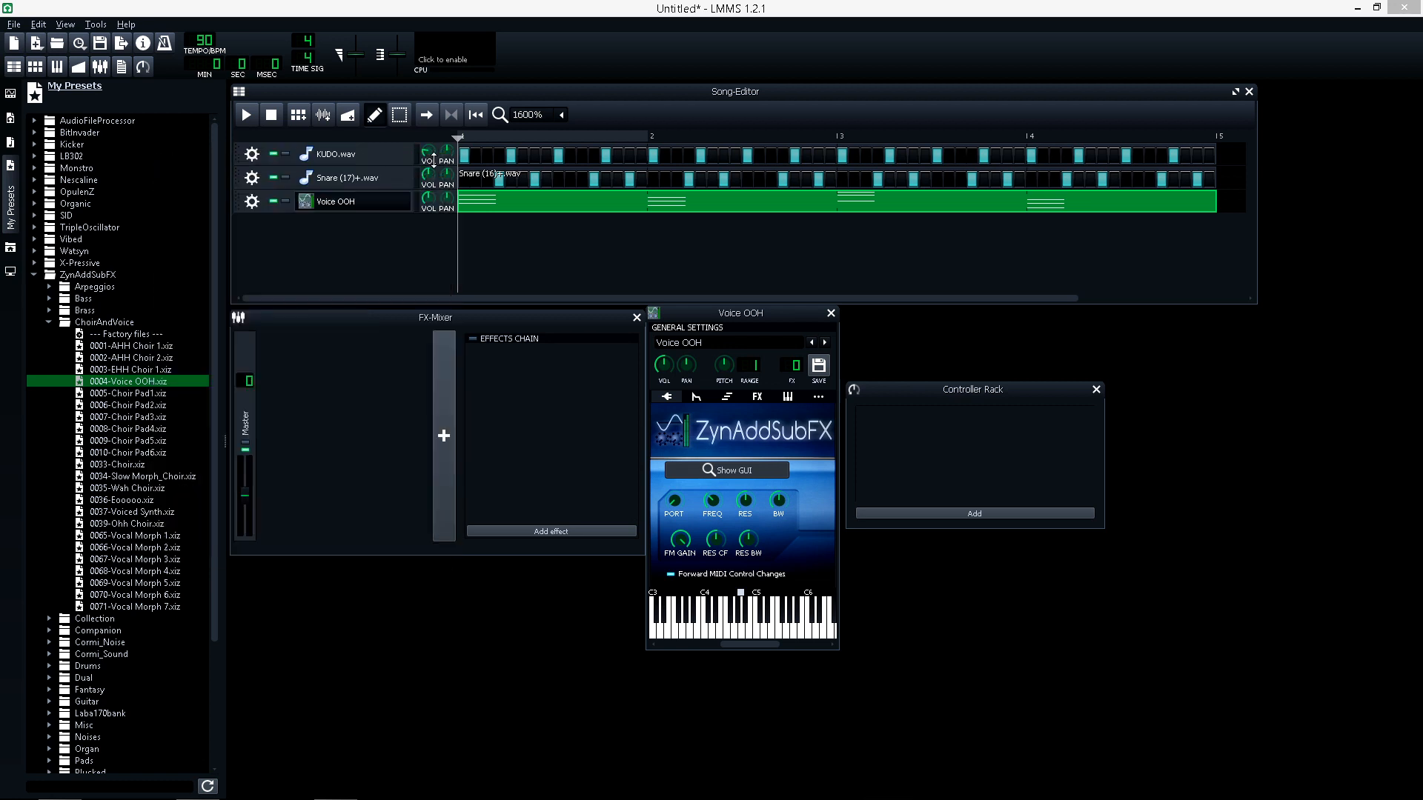
Enable looping over bars 1 to 4, solo the Voice OOH track and start playback
left_click(450, 117)
left_click_drag(651, 135, 1220, 136)
left_click(286, 201)
key("space")
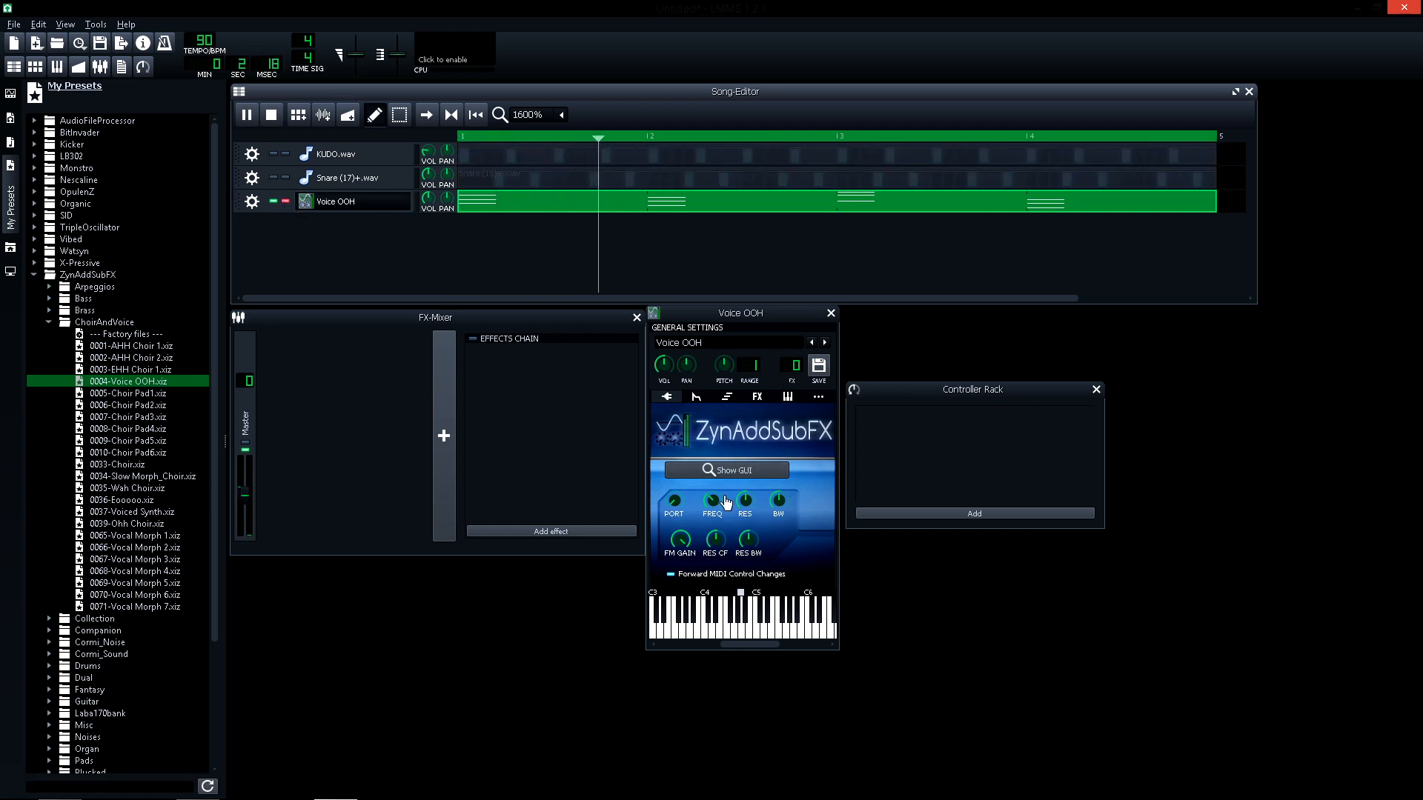
Reopen the ZynAddSubFX insertion effects and compare the choir with the reverb switched Off and back on Part 1
left_click(730, 472)
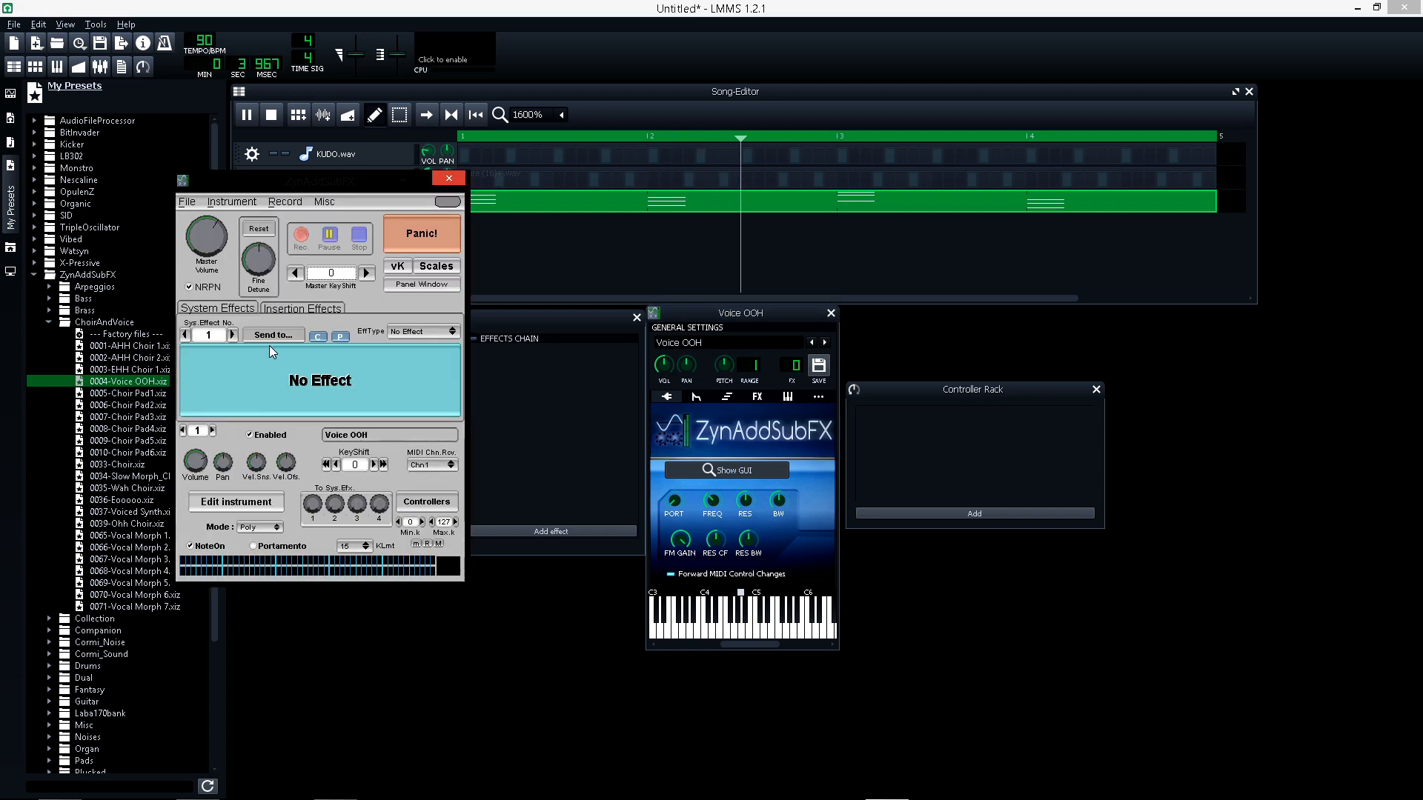
left_click(296, 309)
left_click(293, 335)
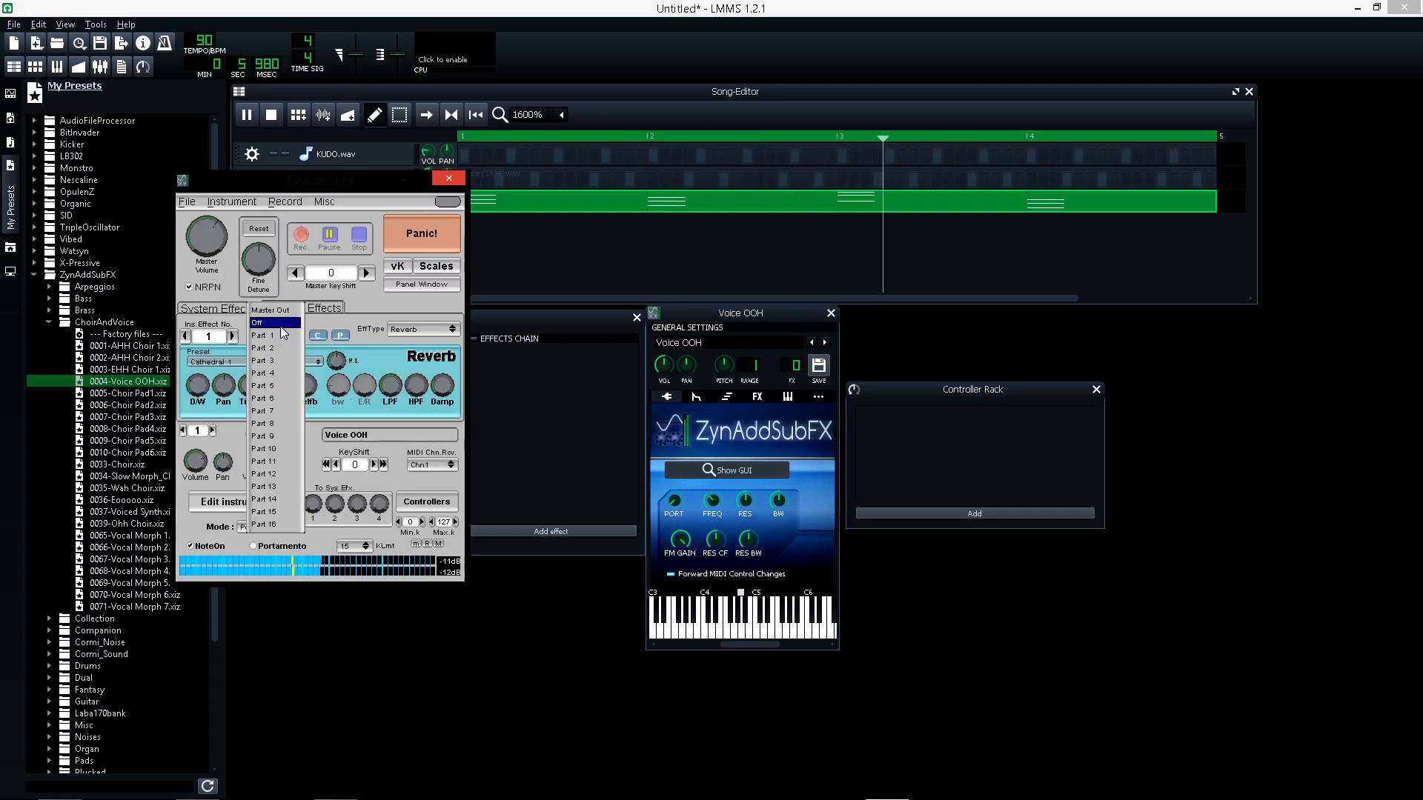
left_click(278, 336)
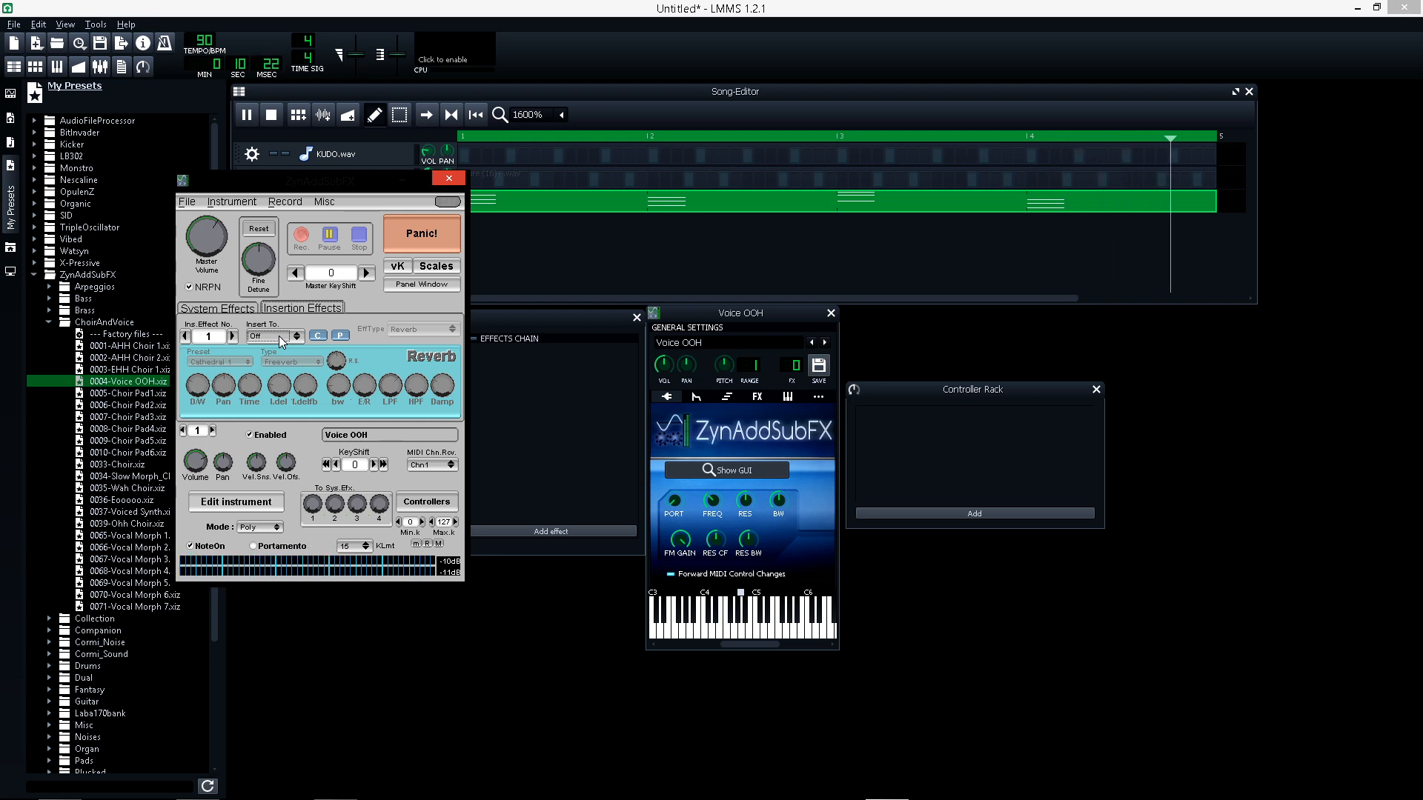
left_click(279, 336)
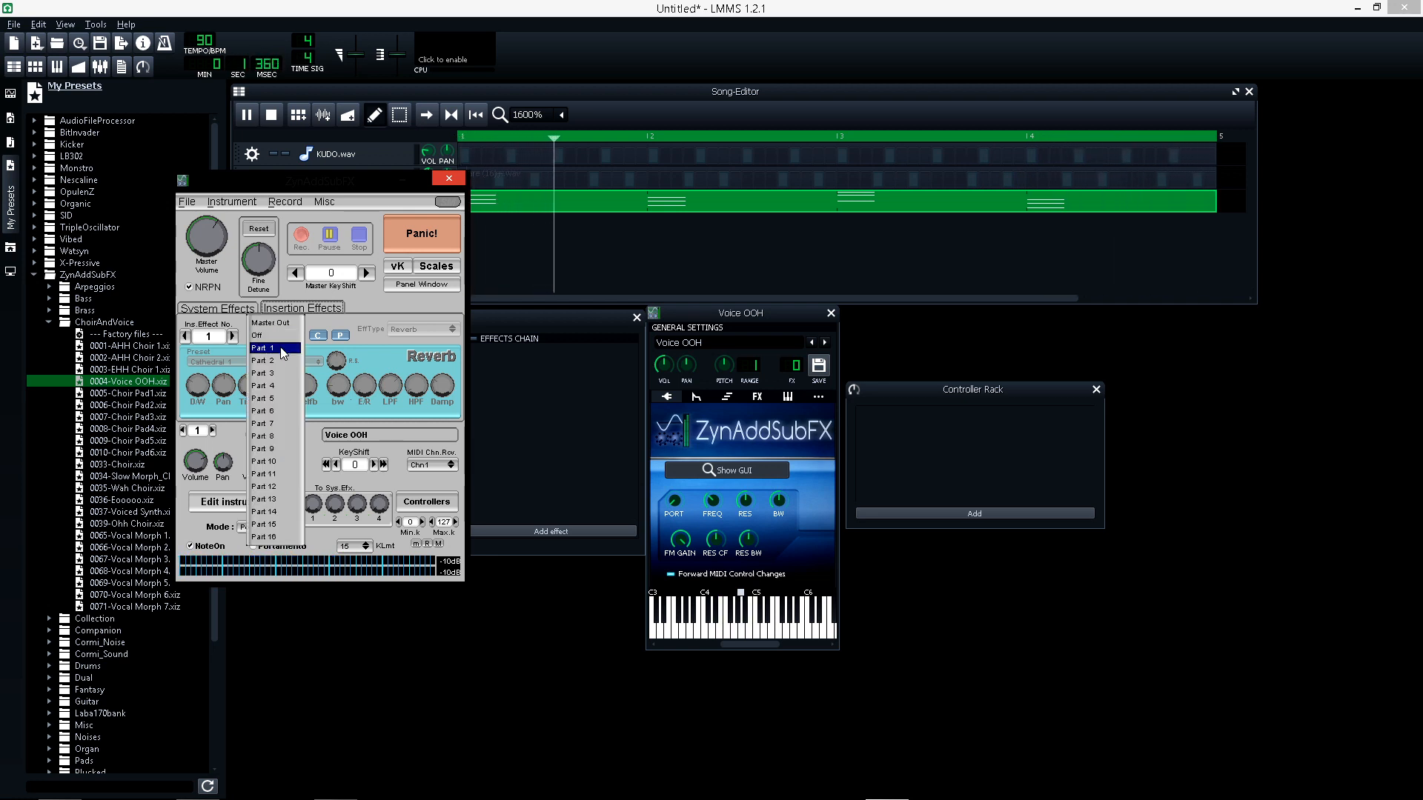
left_click(280, 348)
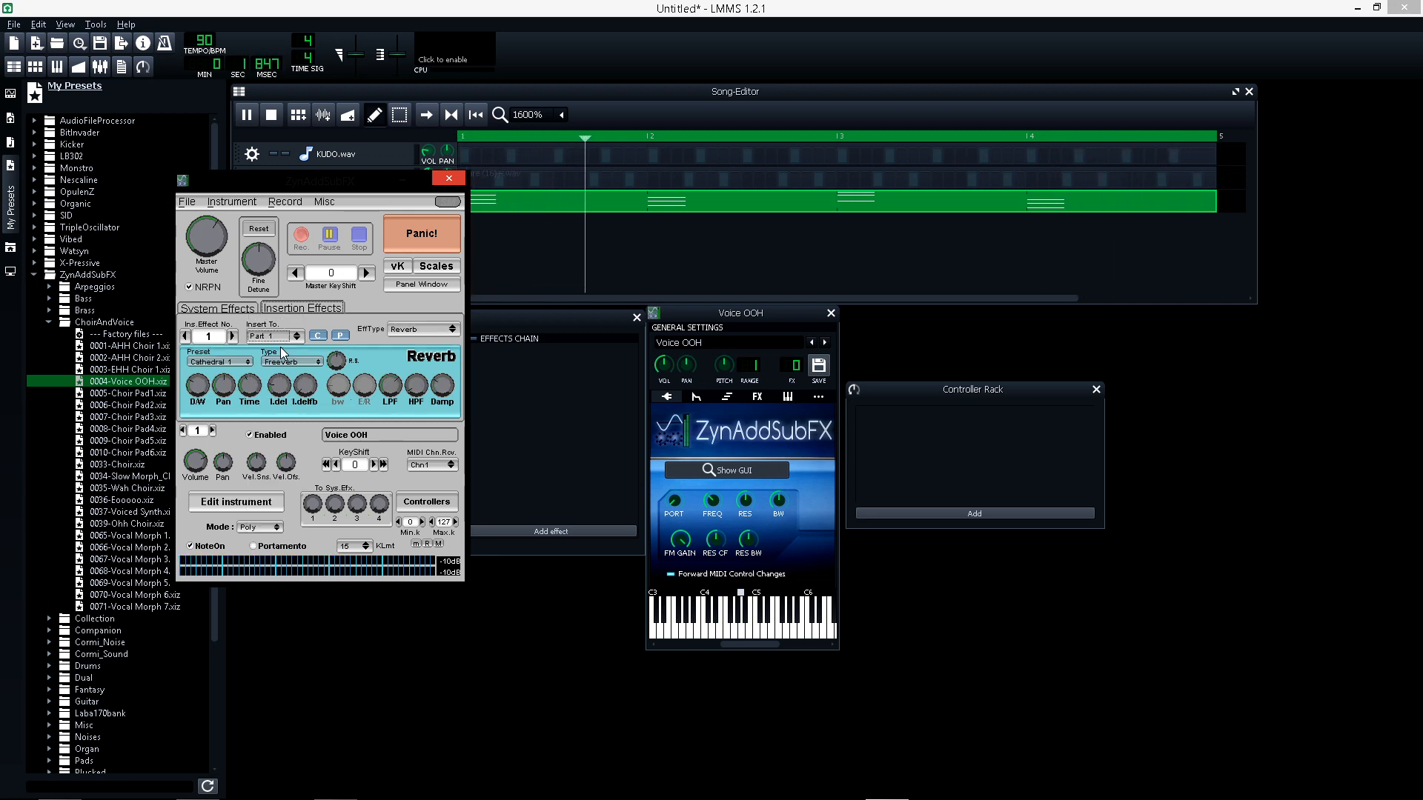
Set the reverb's Time to about 41.47, adjust its D/W mix and close the ZynAddSubFX interface
left_click(252, 391)
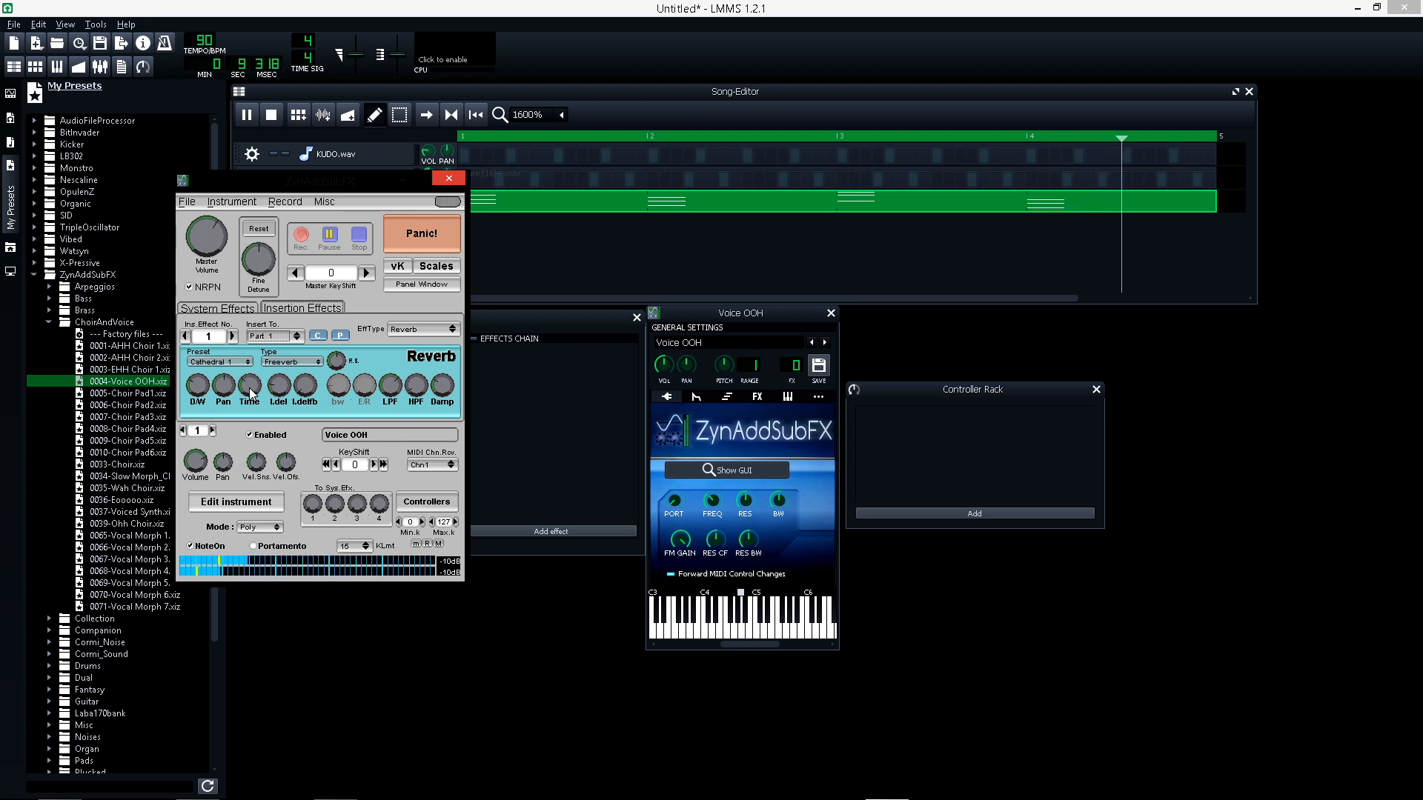
left_click(252, 391)
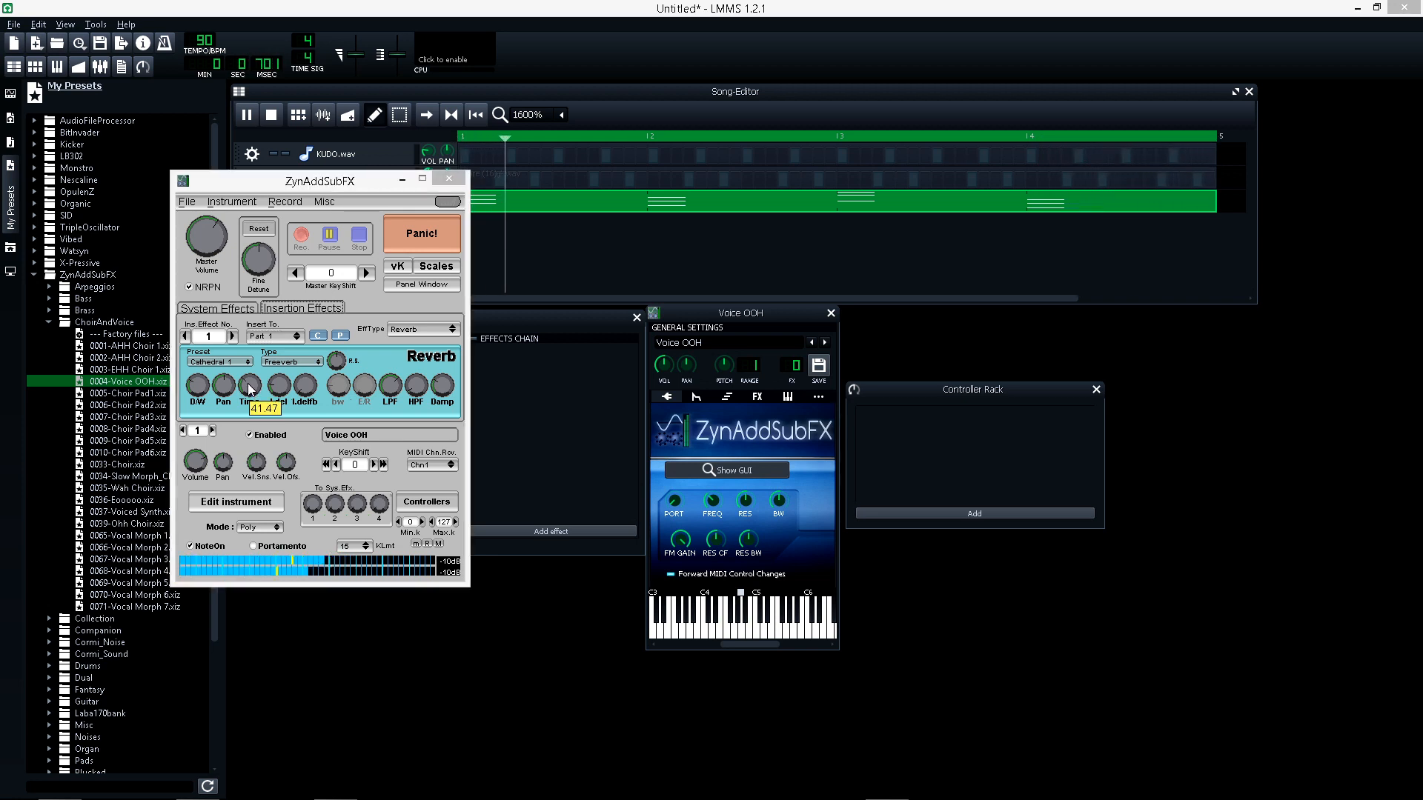
left_click(206, 390)
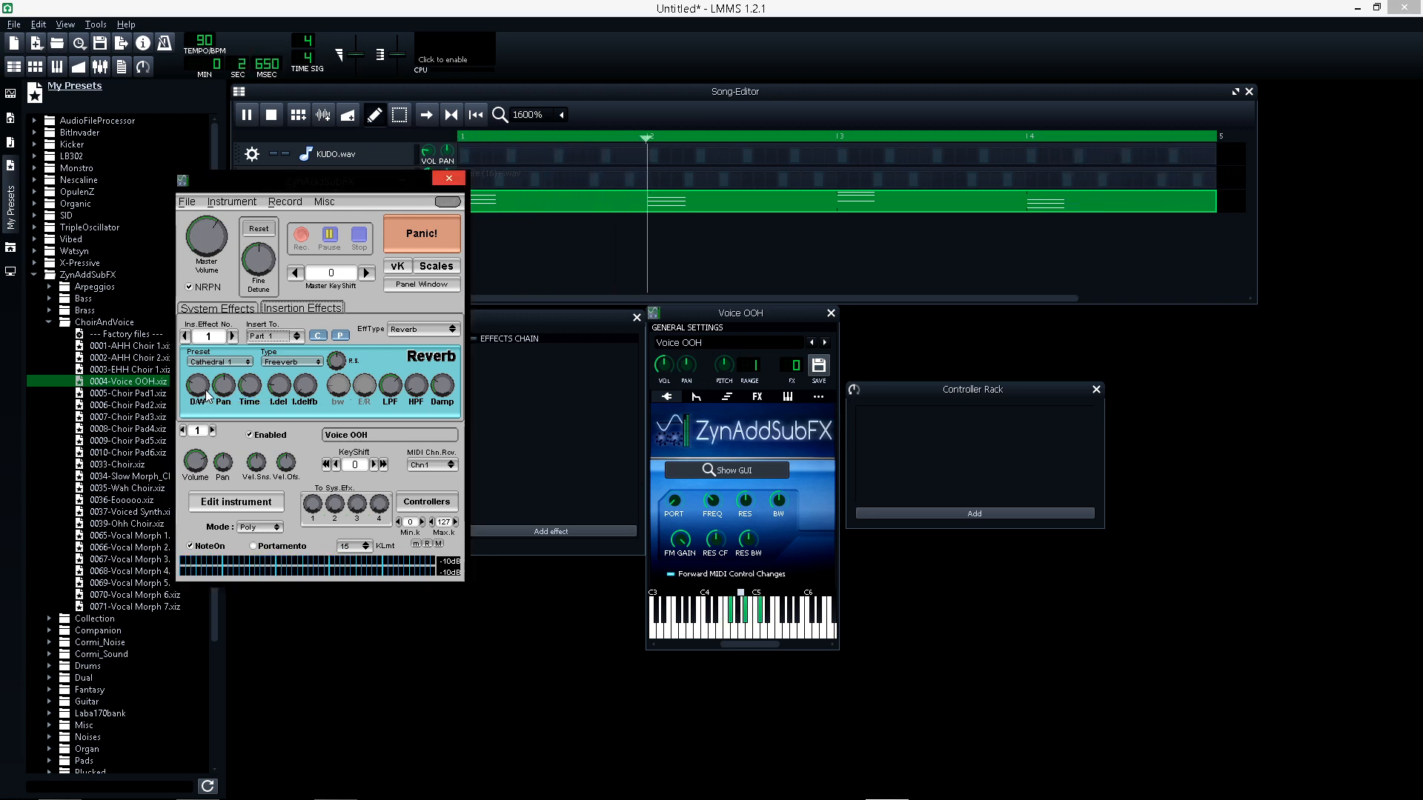
left_click(451, 181)
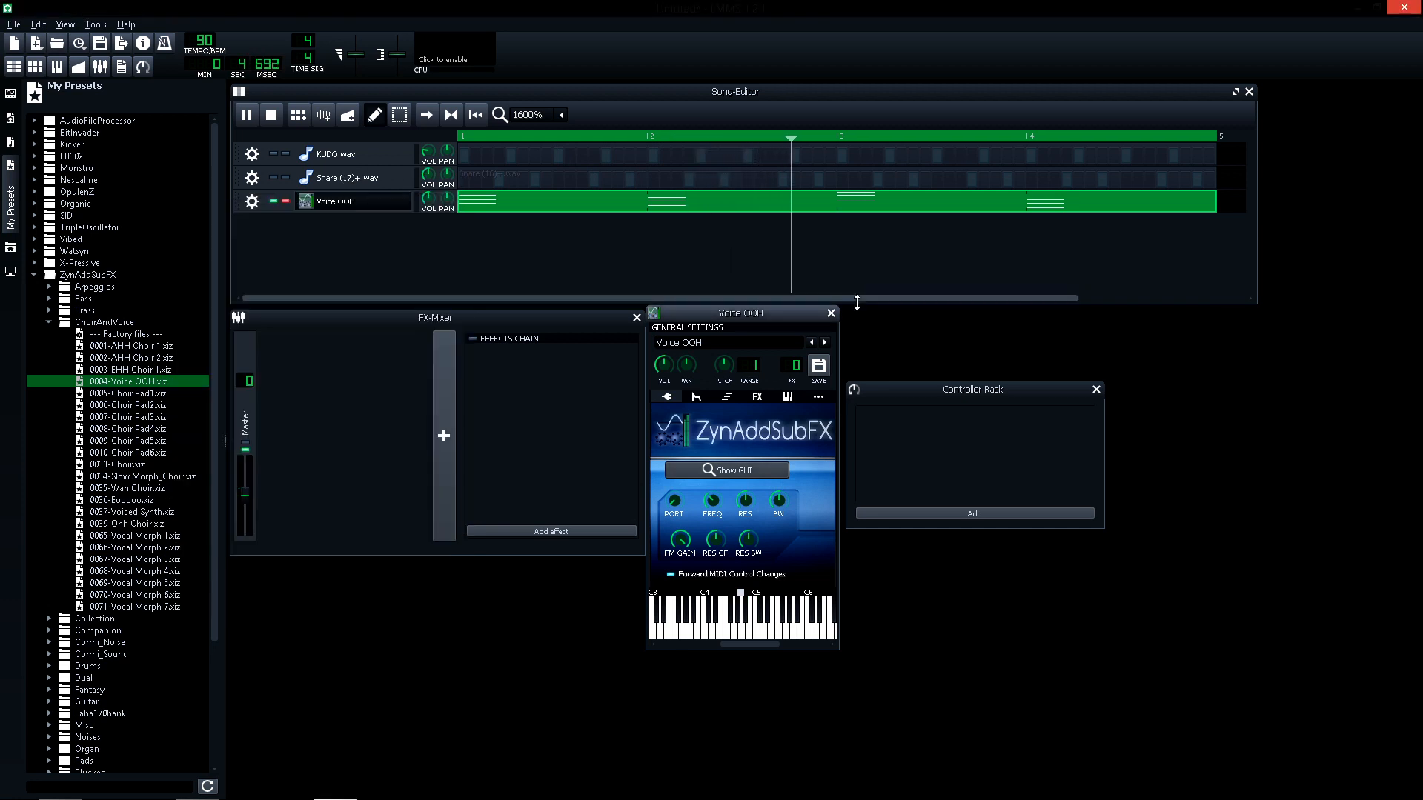
Lower the Voice OOH filter frequency, close its instrument window, and stop playback and unsolo the track
mouse_move(711, 500)
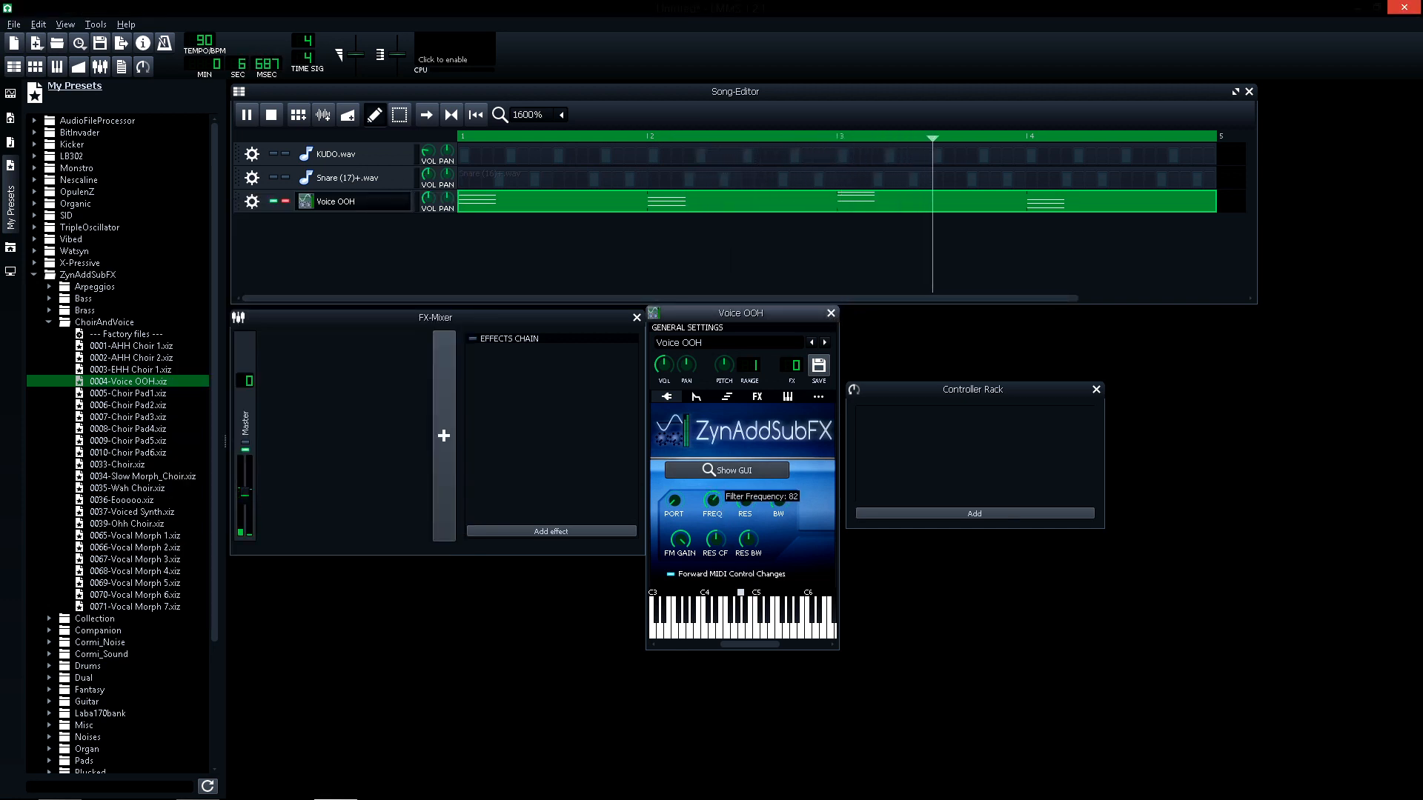
left_click_drag(712, 501, 711, 544)
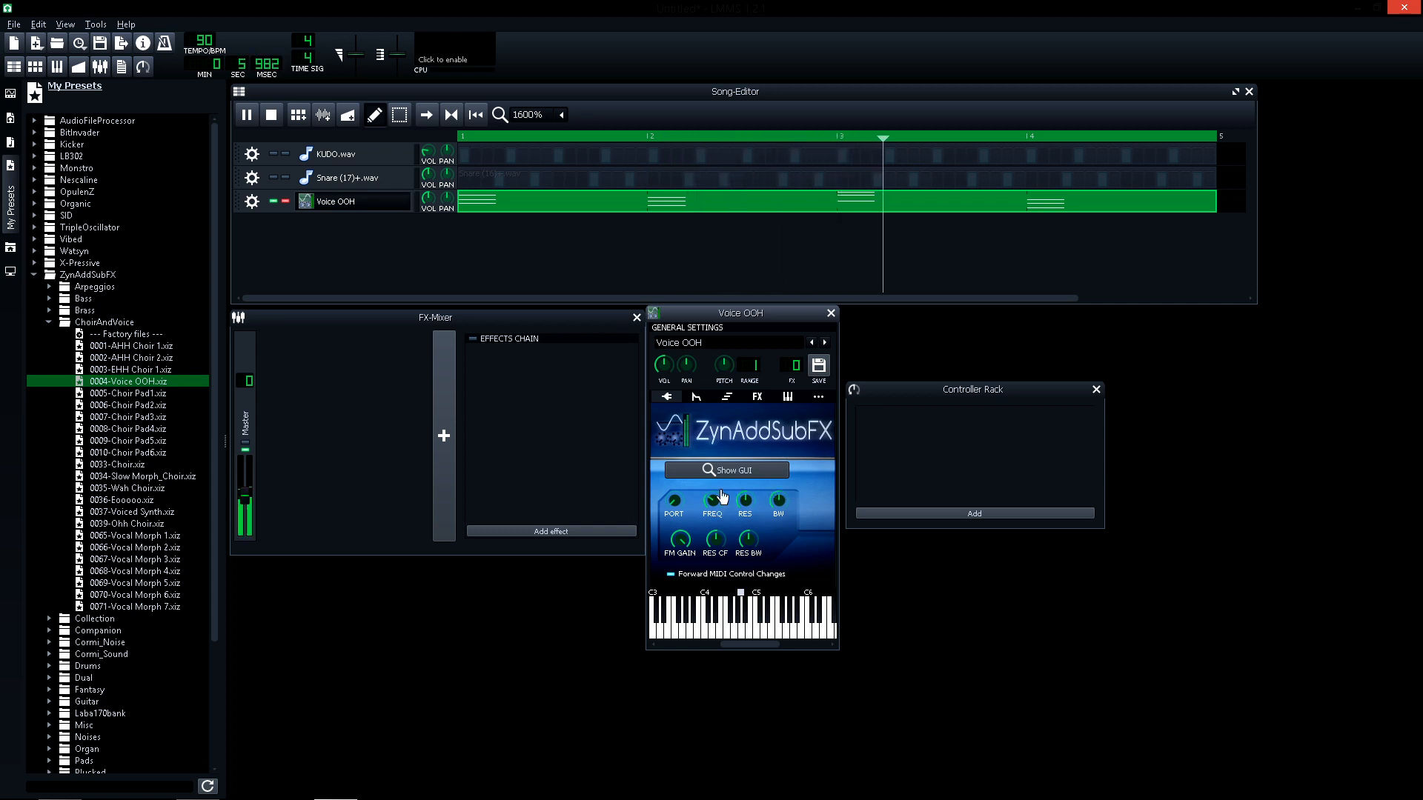
left_click(831, 313)
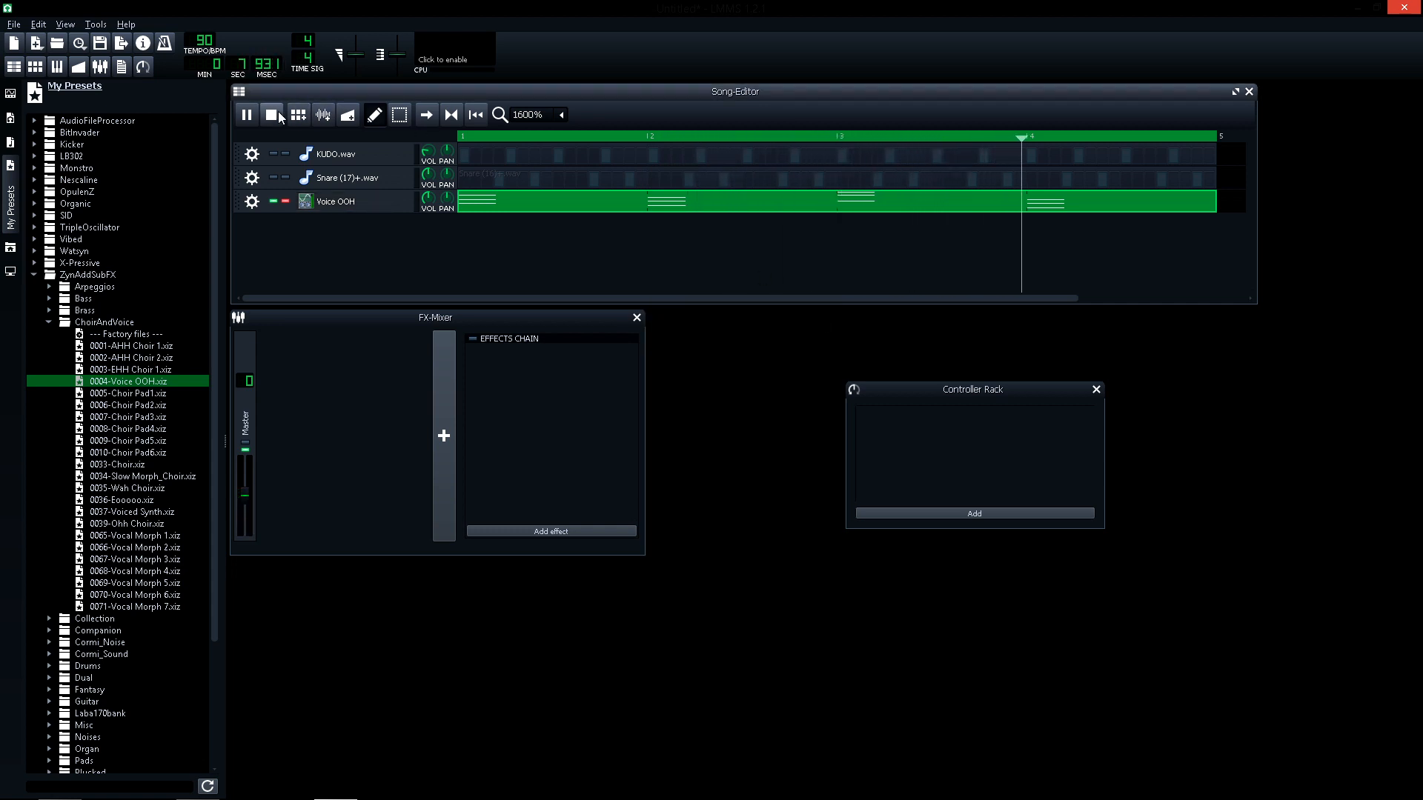
left_click(272, 115)
left_click(285, 201)
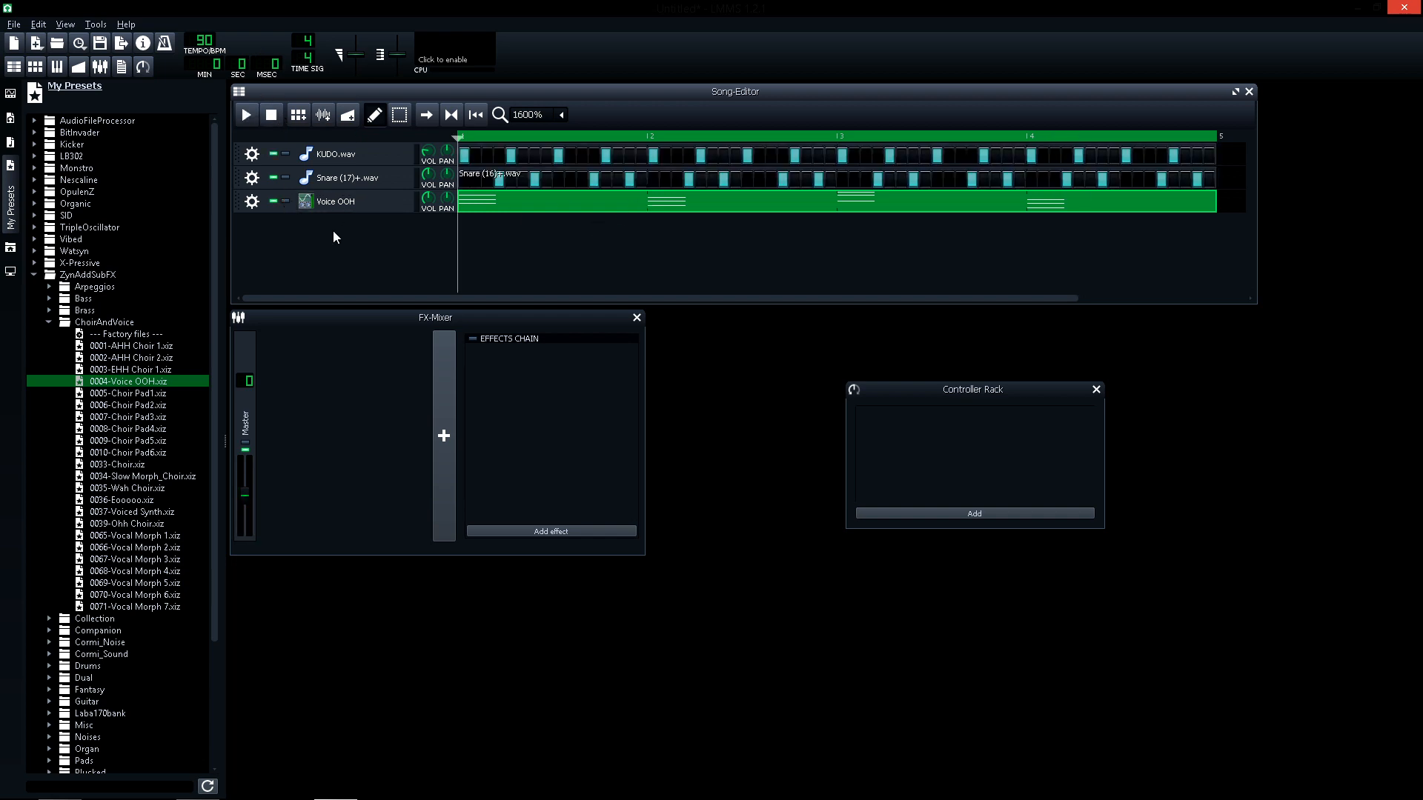
Browse to the olivers-100 bank of ZynAddSubFX and audition its flute, reed and brass presets
left_click(47, 323)
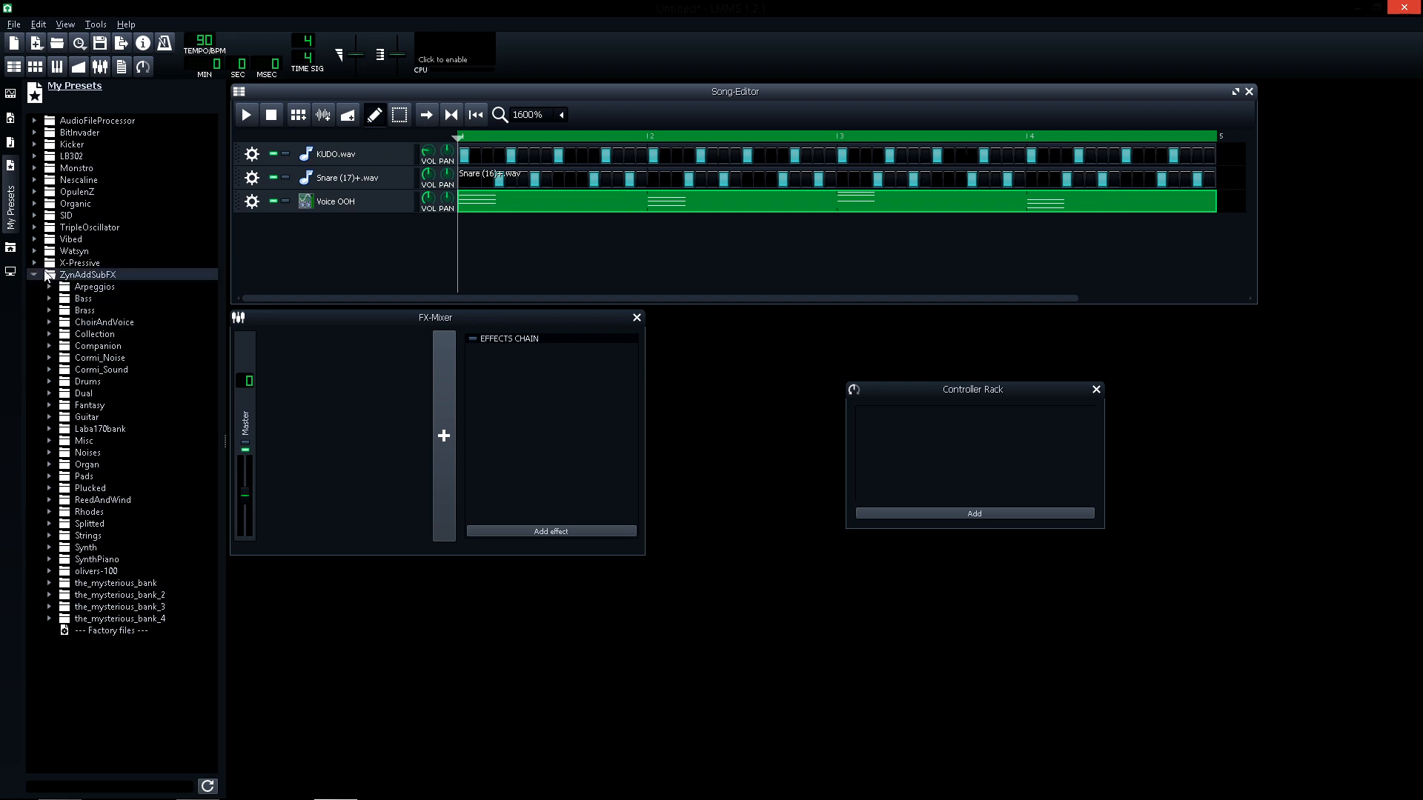
left_click(127, 570)
scroll(127, 569, "down", 5)
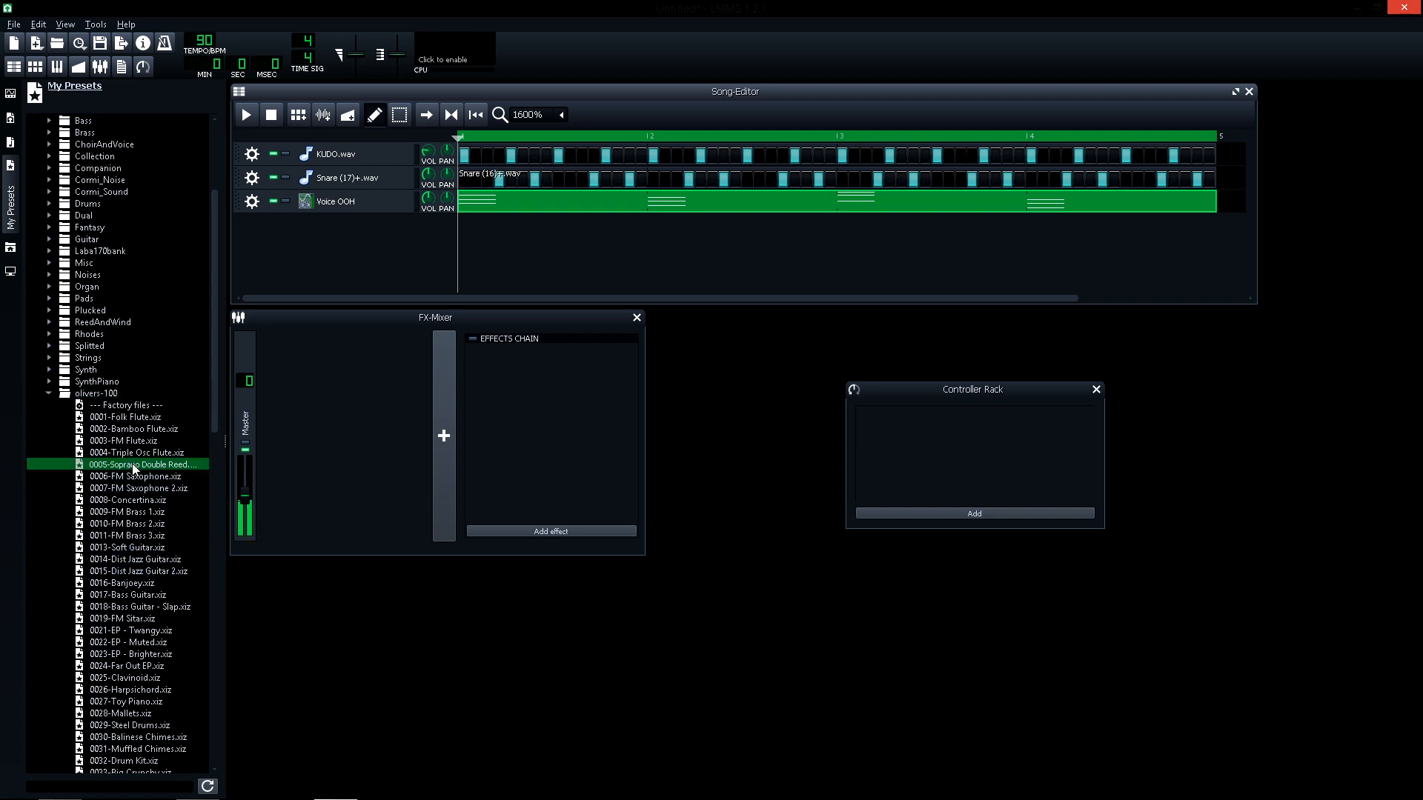
left_click(131, 454)
left_click(129, 444)
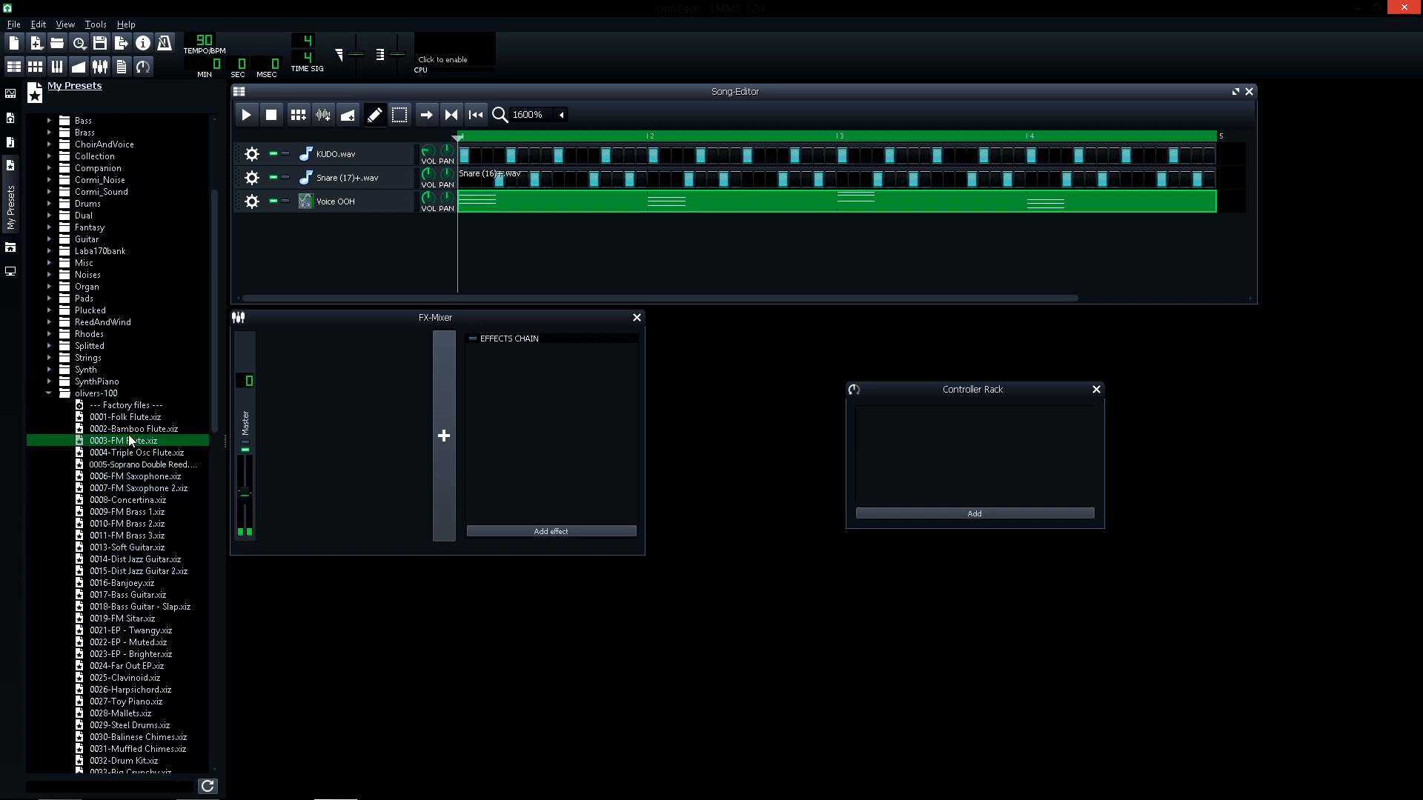
left_click(128, 432)
left_click(133, 500)
left_click(136, 527)
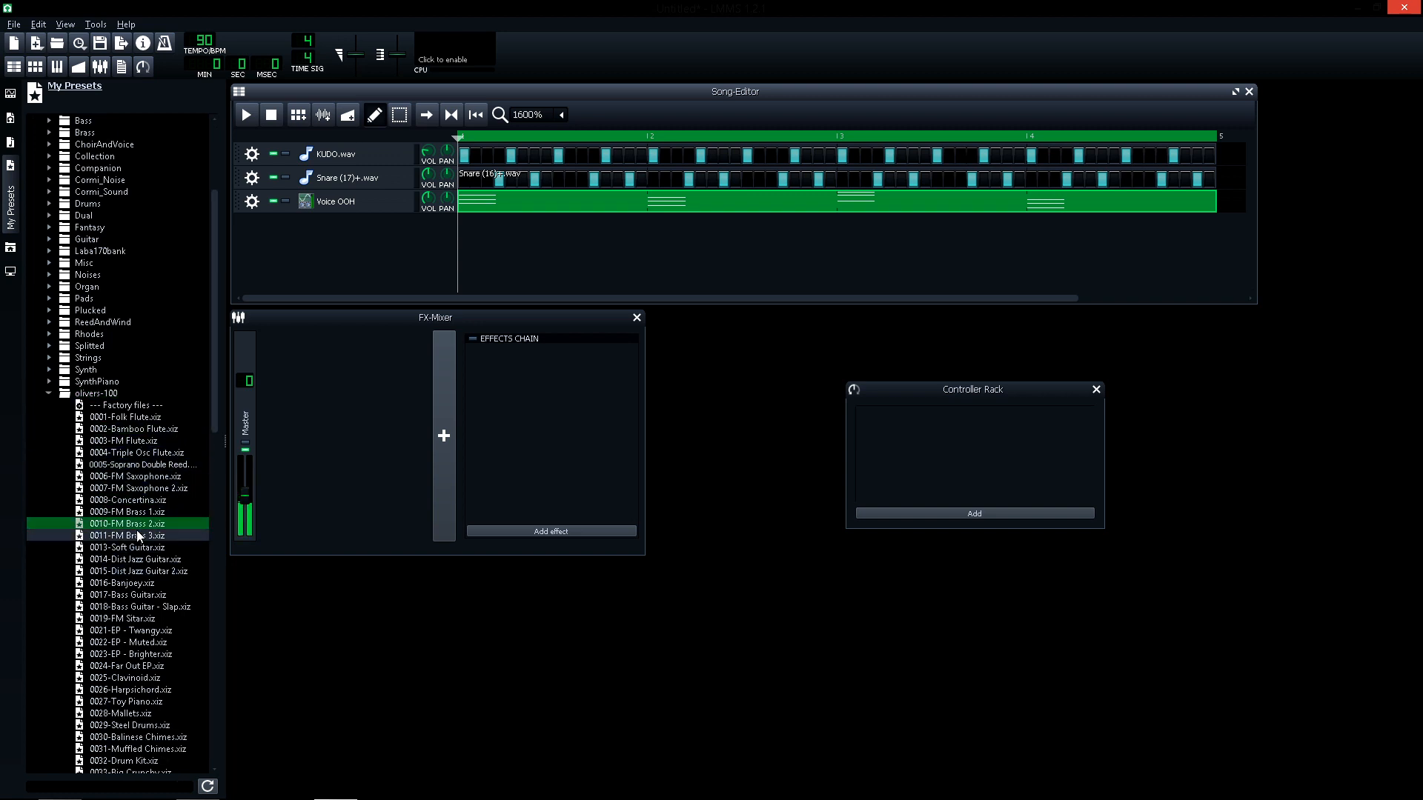
Audition the guitar, banjo, sitar and electric piano presets as far as 0022-EP - Muted
left_click(143, 547)
left_click(144, 560)
left_click(143, 583)
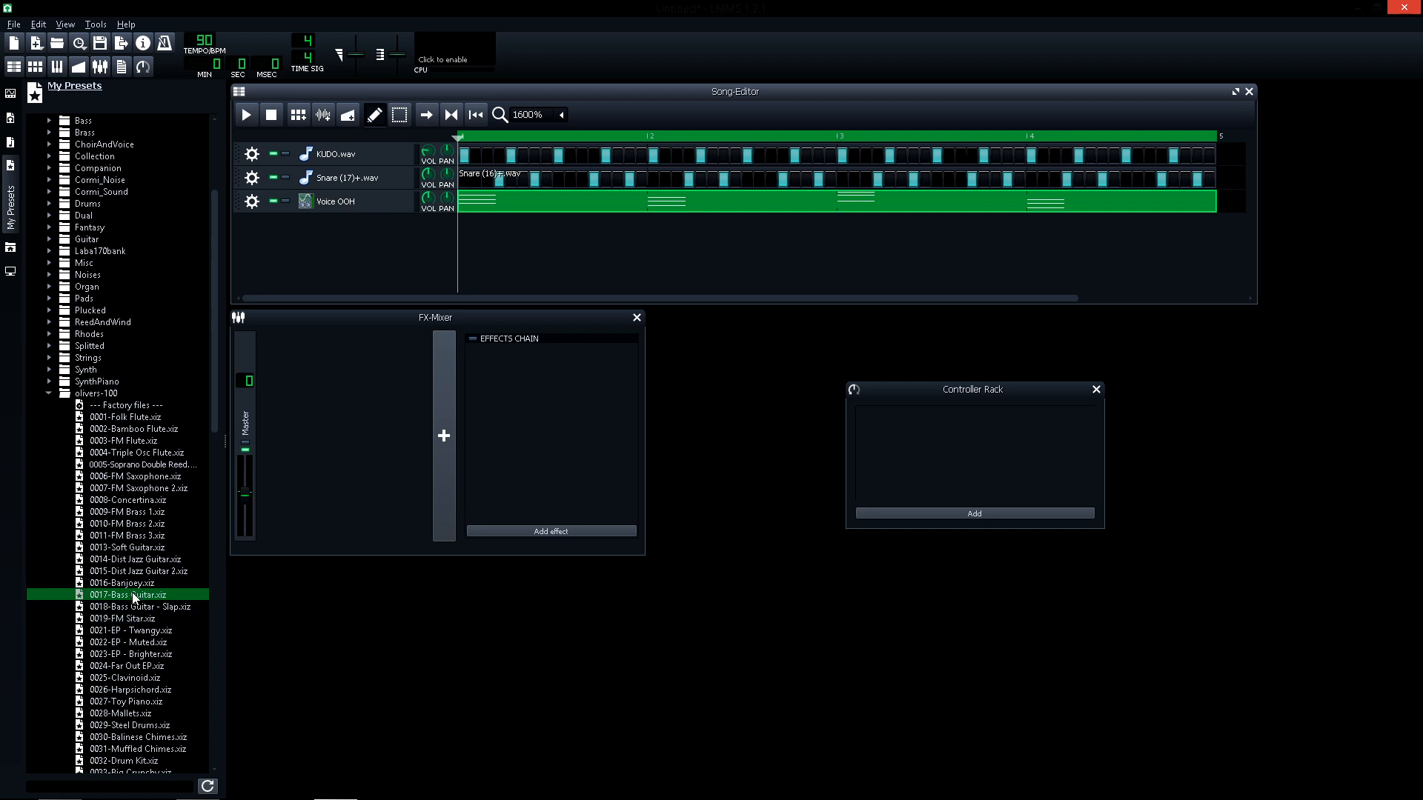
left_click(135, 584)
left_click(135, 607)
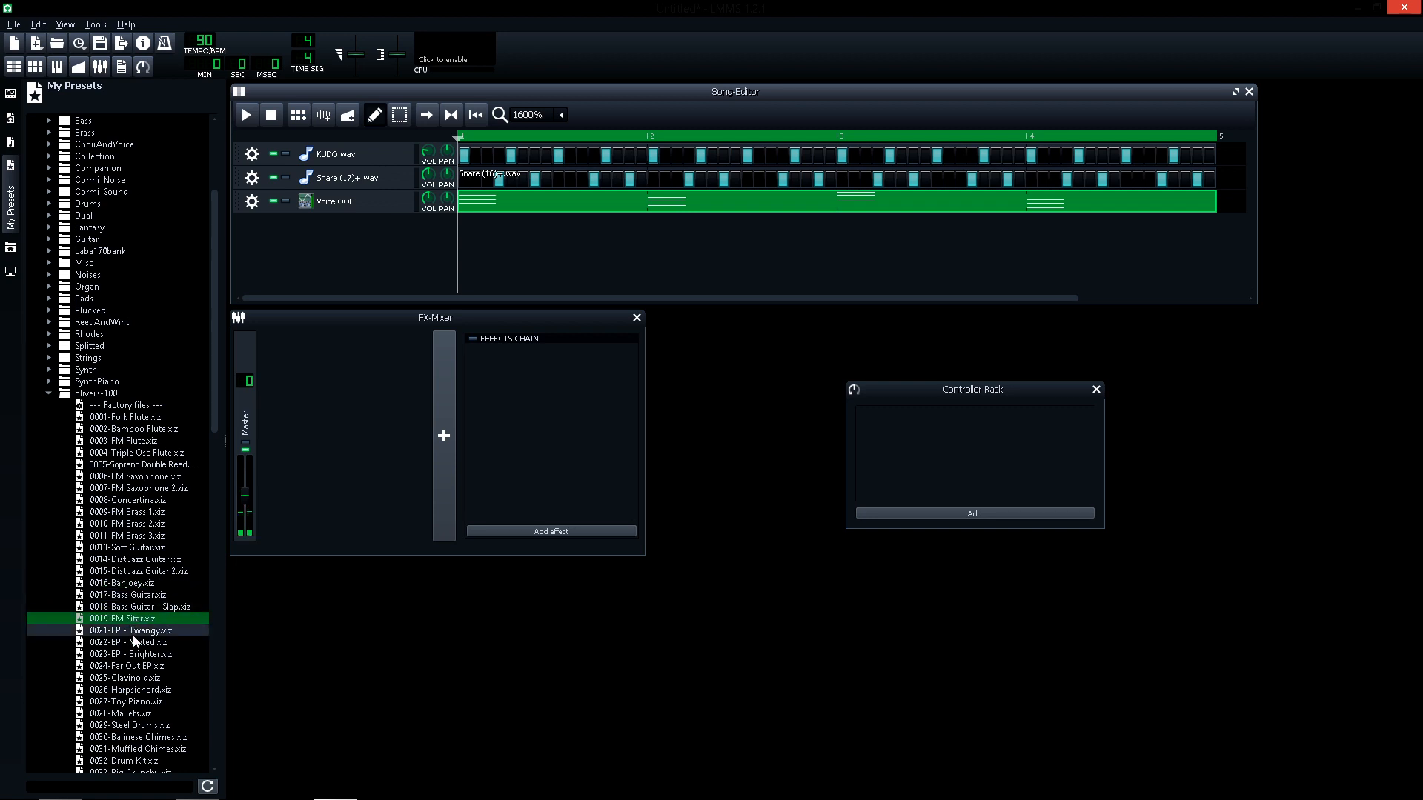
left_click(135, 631)
left_click(138, 643)
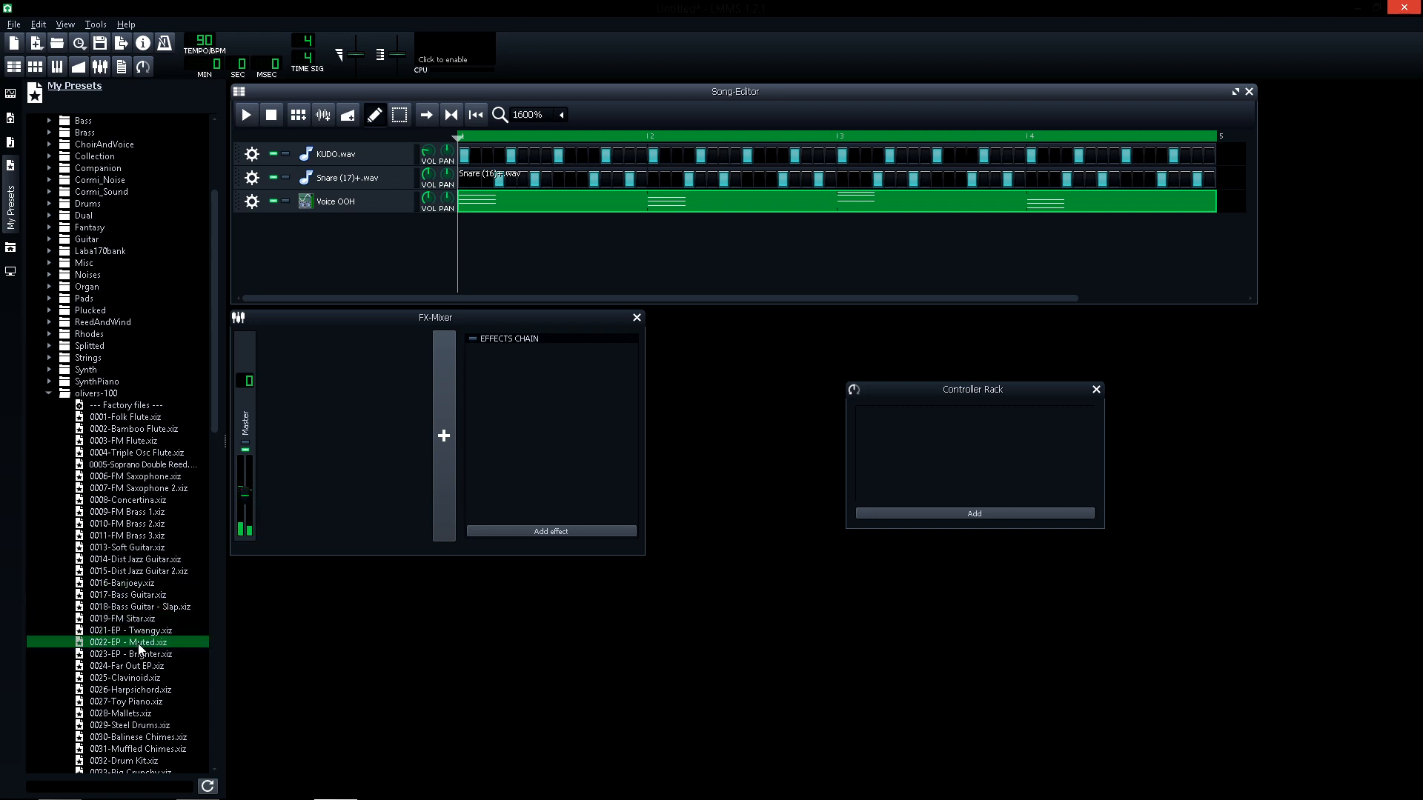
Add EP - Muted as a new Song-Editor track and paste a copy of the Voice OOH clip into it
left_click_drag(139, 647, 540, 241)
left_click(540, 224)
right_click(544, 211)
left_click(563, 267)
right_click(506, 232)
left_click(539, 307)
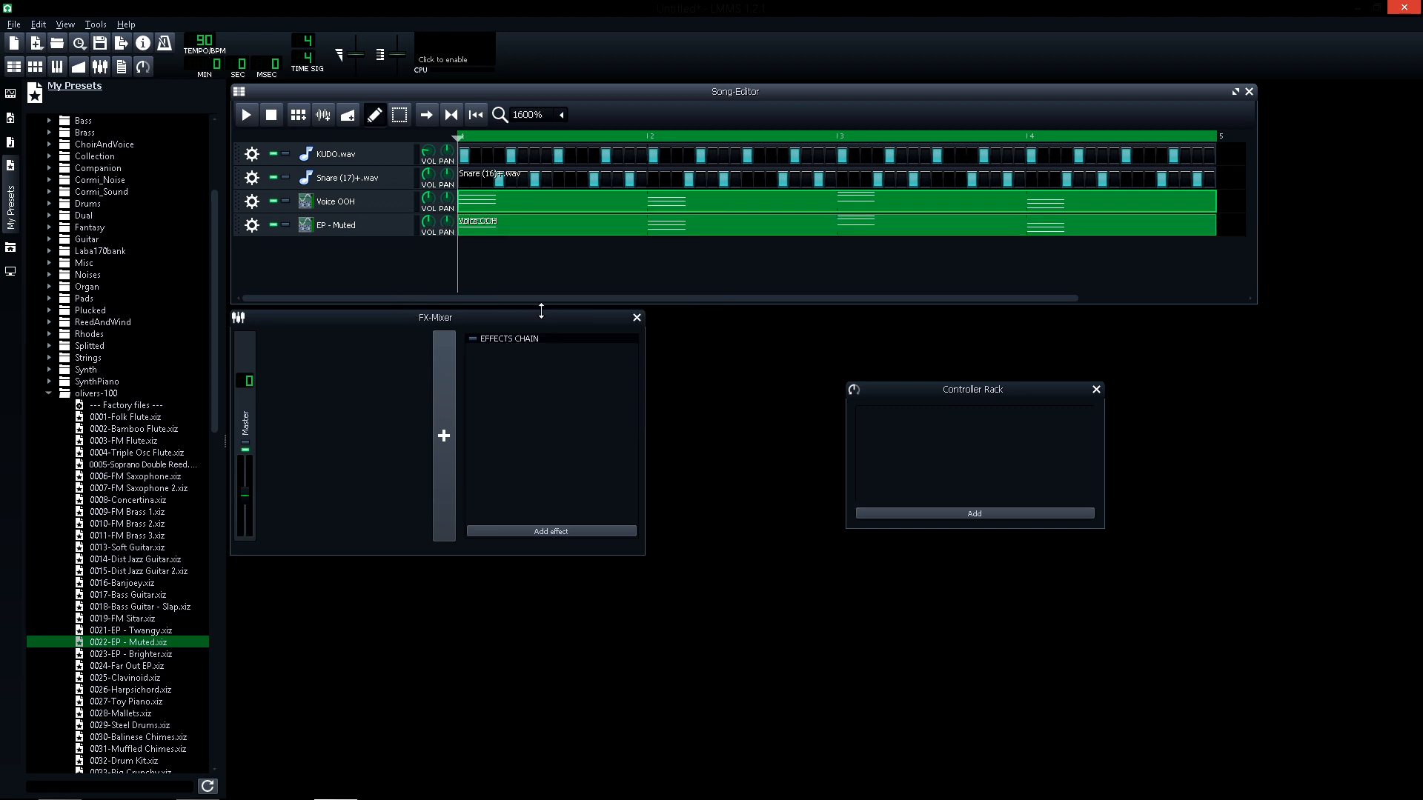
Open the EP - Muted clip in the Piano-Roll and move bar 1's D#5 later and B4 to an eighth after beat 3
right_click(575, 232)
left_click(582, 237)
key("space")
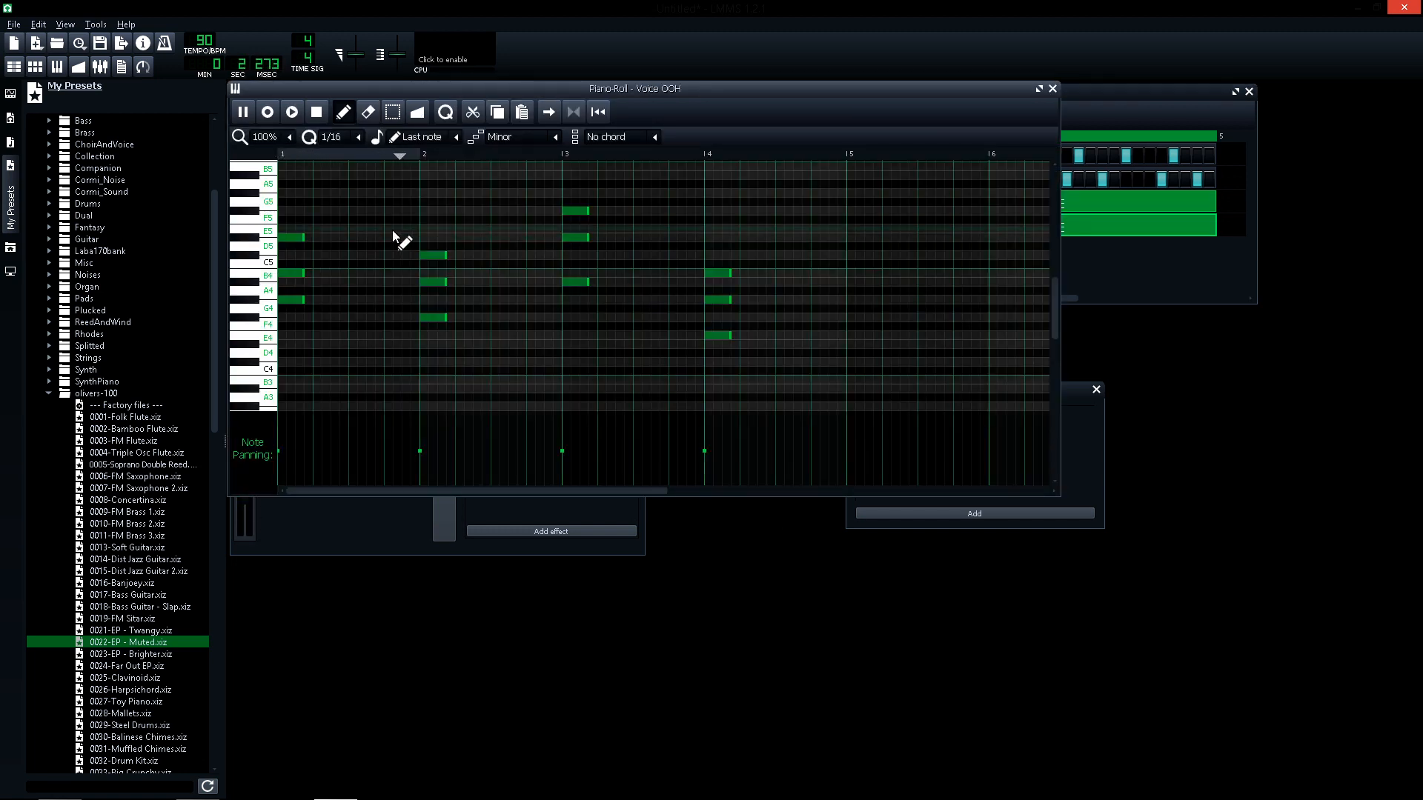
key("space")
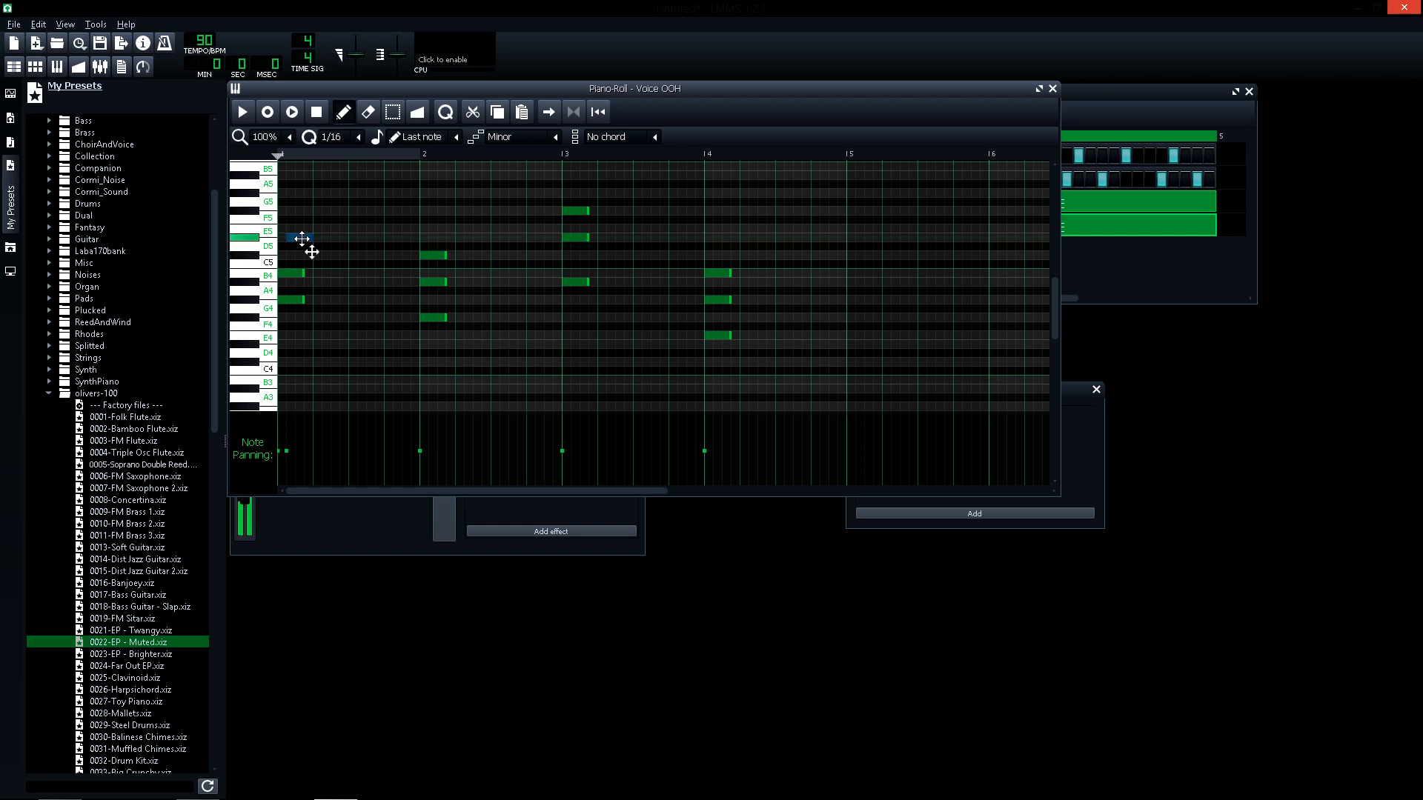
left_click_drag(299, 272, 314, 271)
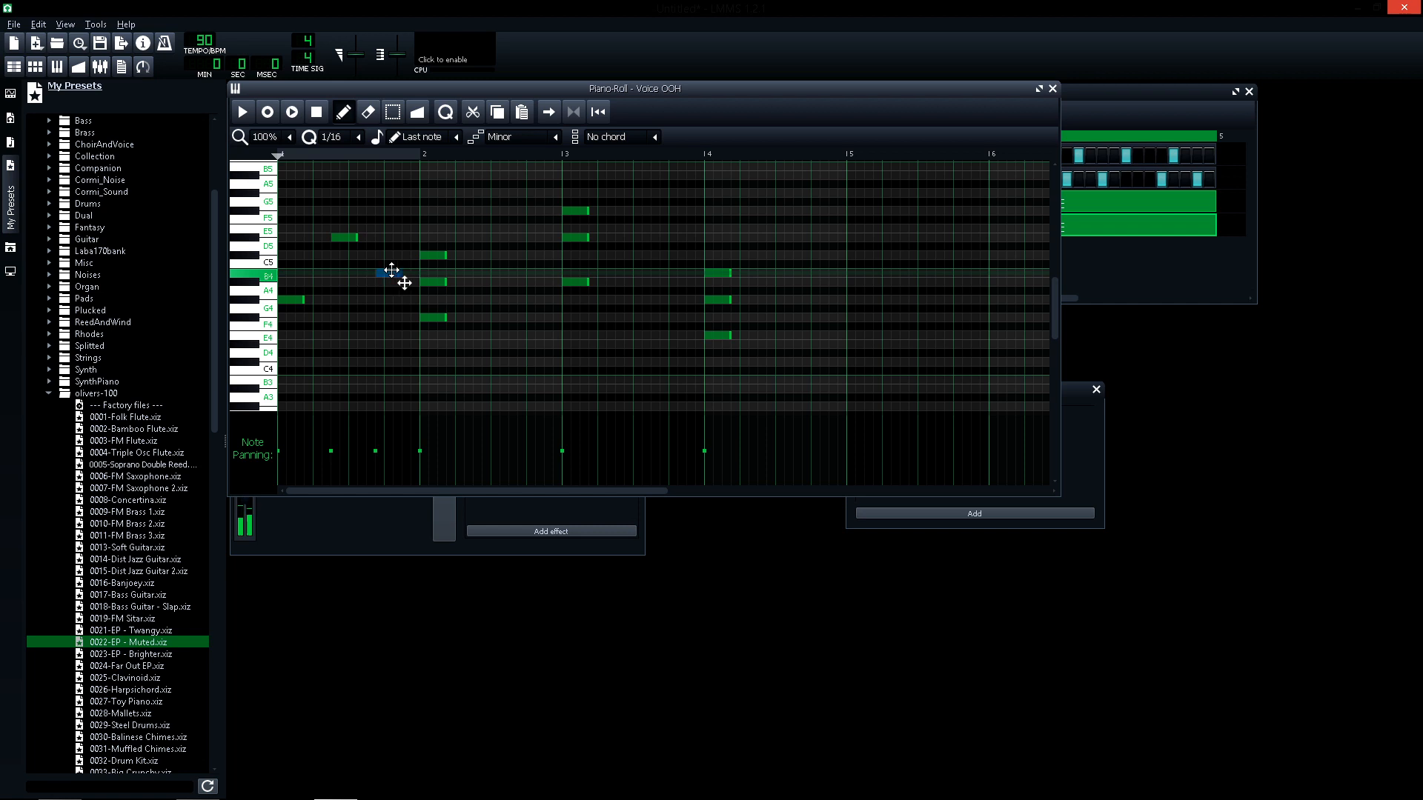
left_click_drag(384, 274, 384, 276)
Move bar 1's D#5 to beat 3 and G#4 an eighth note after the bar's start, checking the rhythm by playback
key("space")
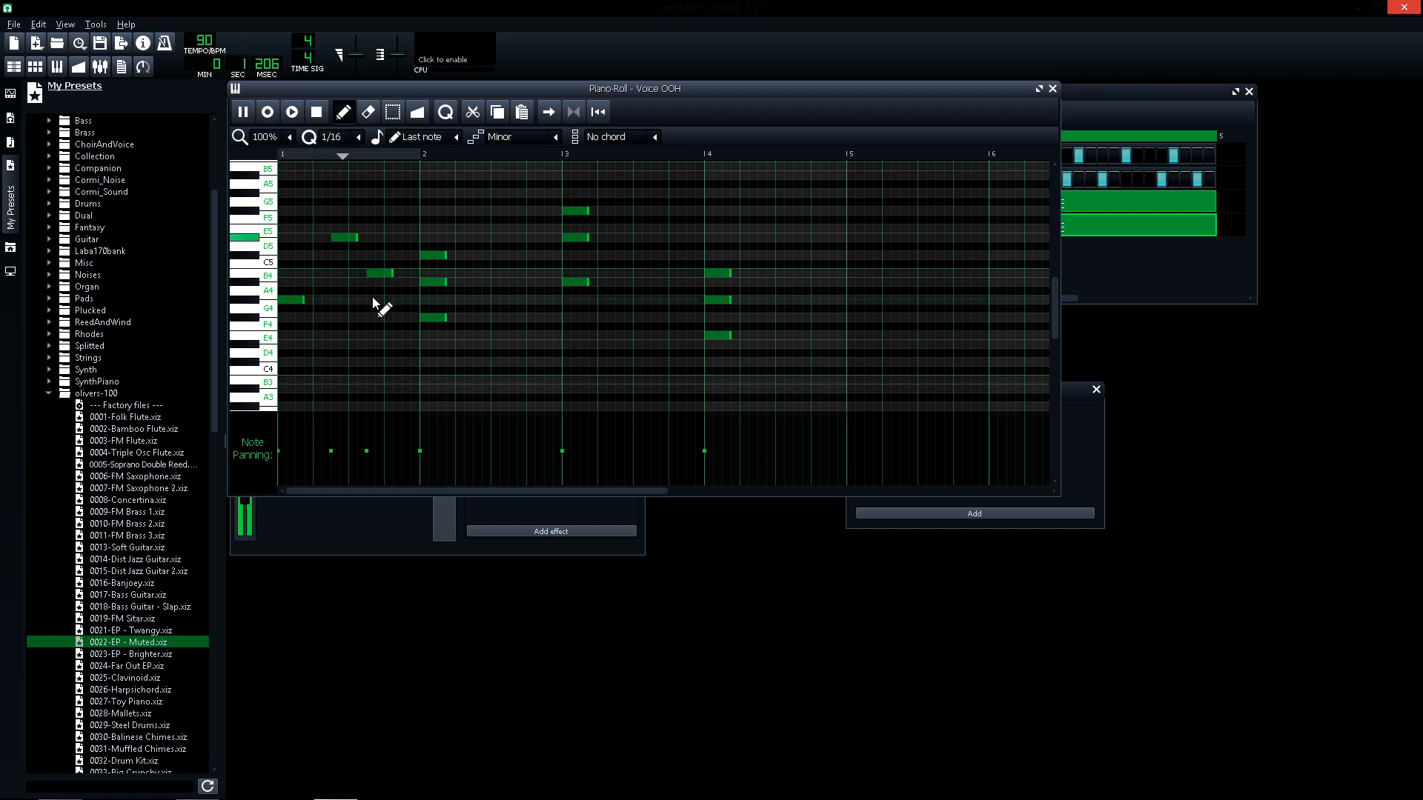
key("space")
left_click(345, 237)
left_click(295, 299)
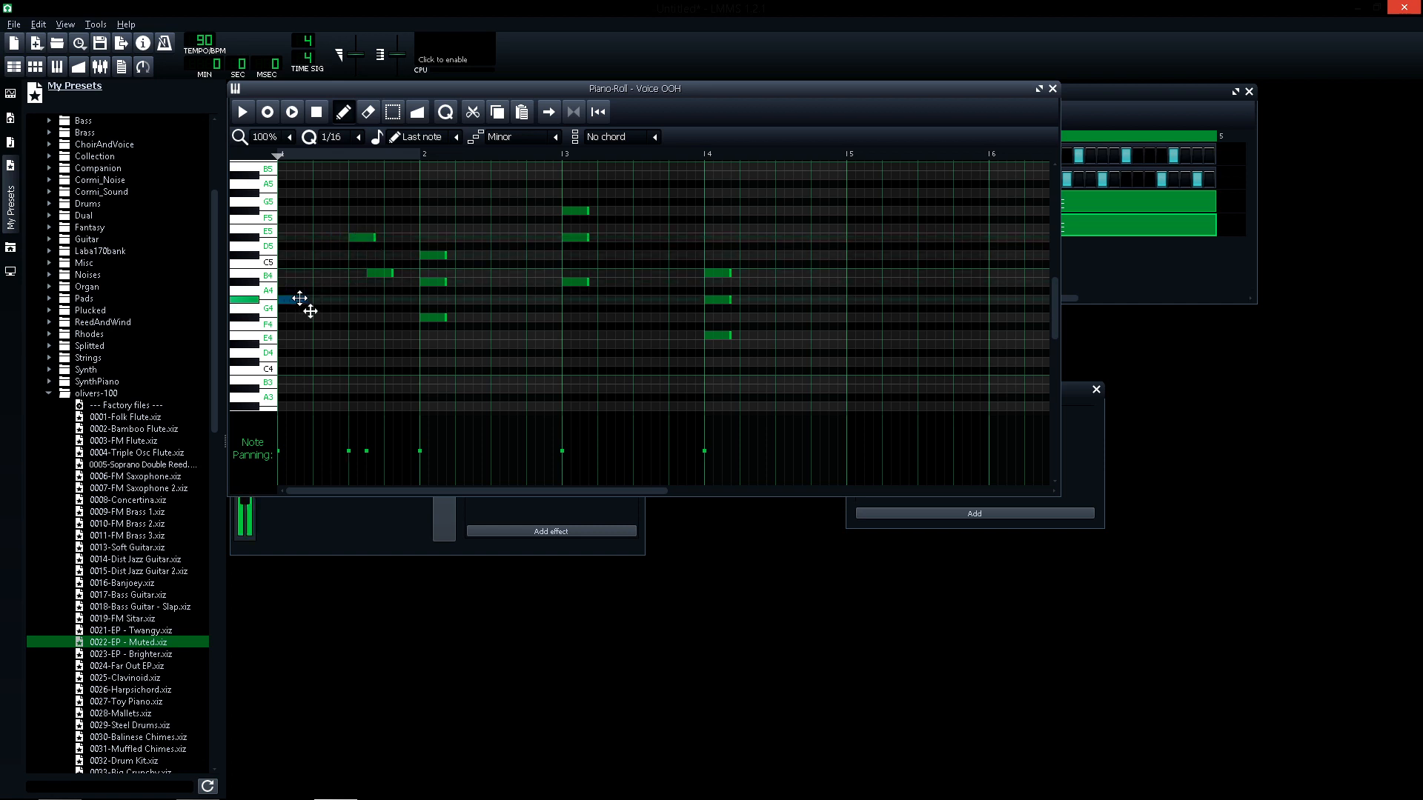
key("space")
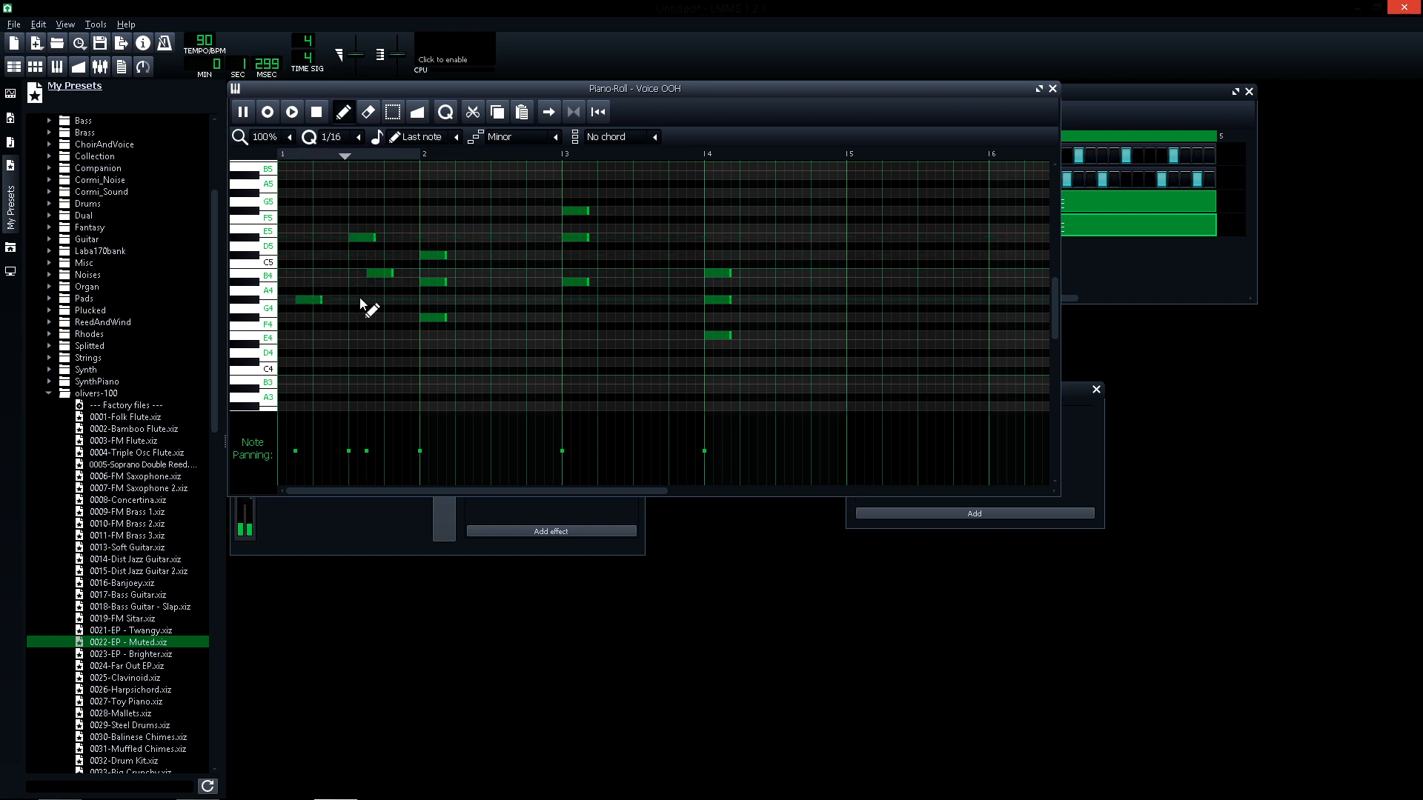
key("space")
key("space")
key("space")
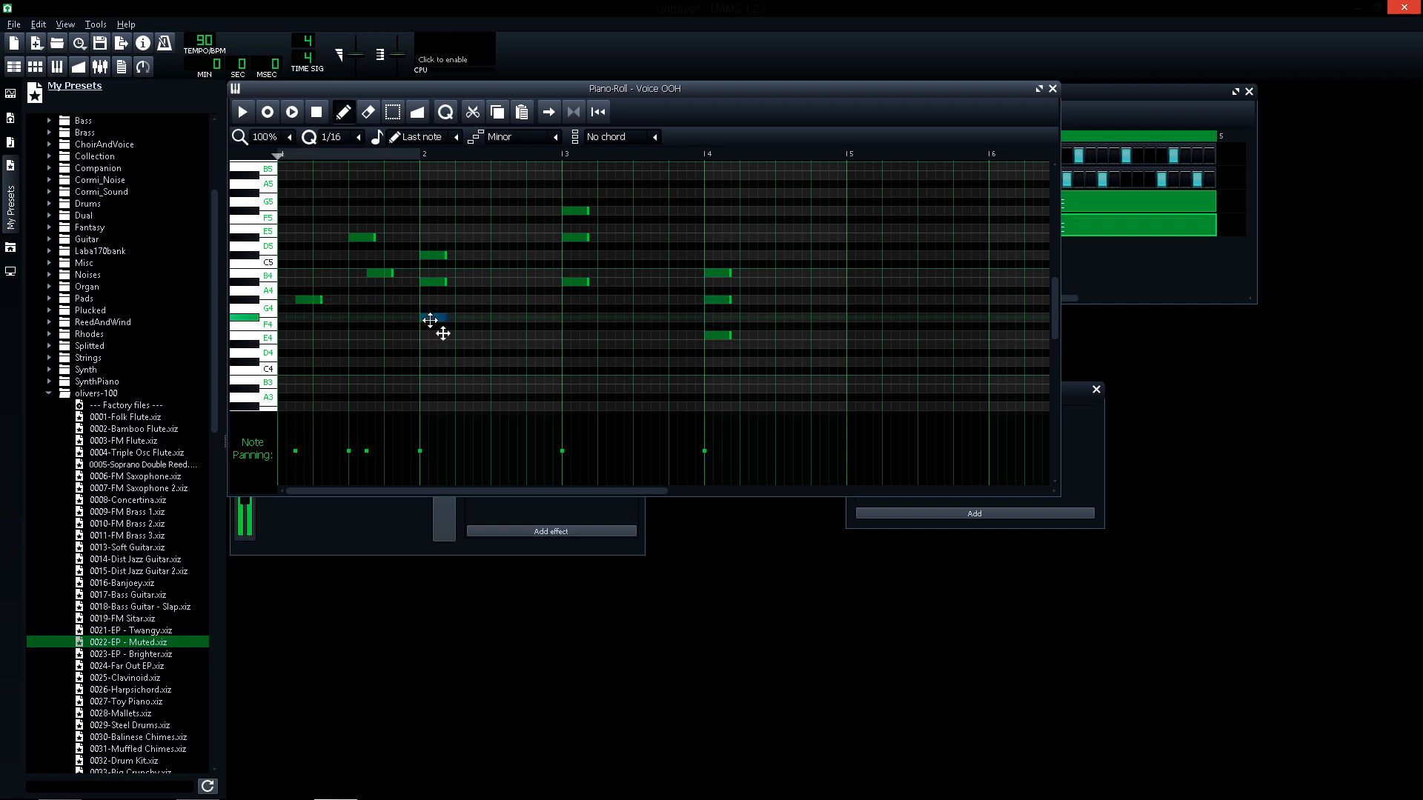
Stagger bar 2's chord: C#5 an eighth after the start, A#4 on beat 3 and F#4 an eighth after it, and play it back
left_click_drag(453, 320, 453, 318)
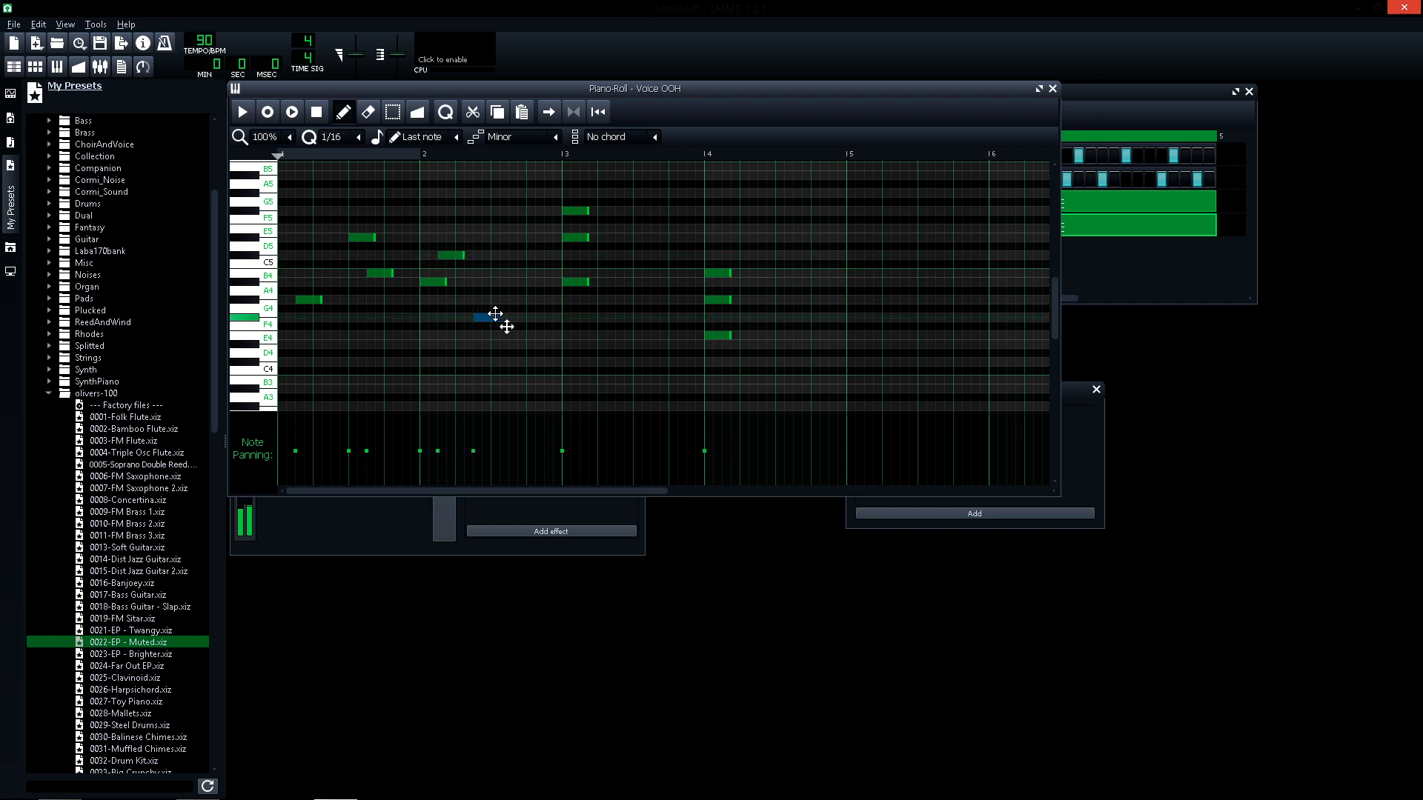
left_click_drag(532, 319, 532, 318)
left_click_drag(437, 282, 449, 286)
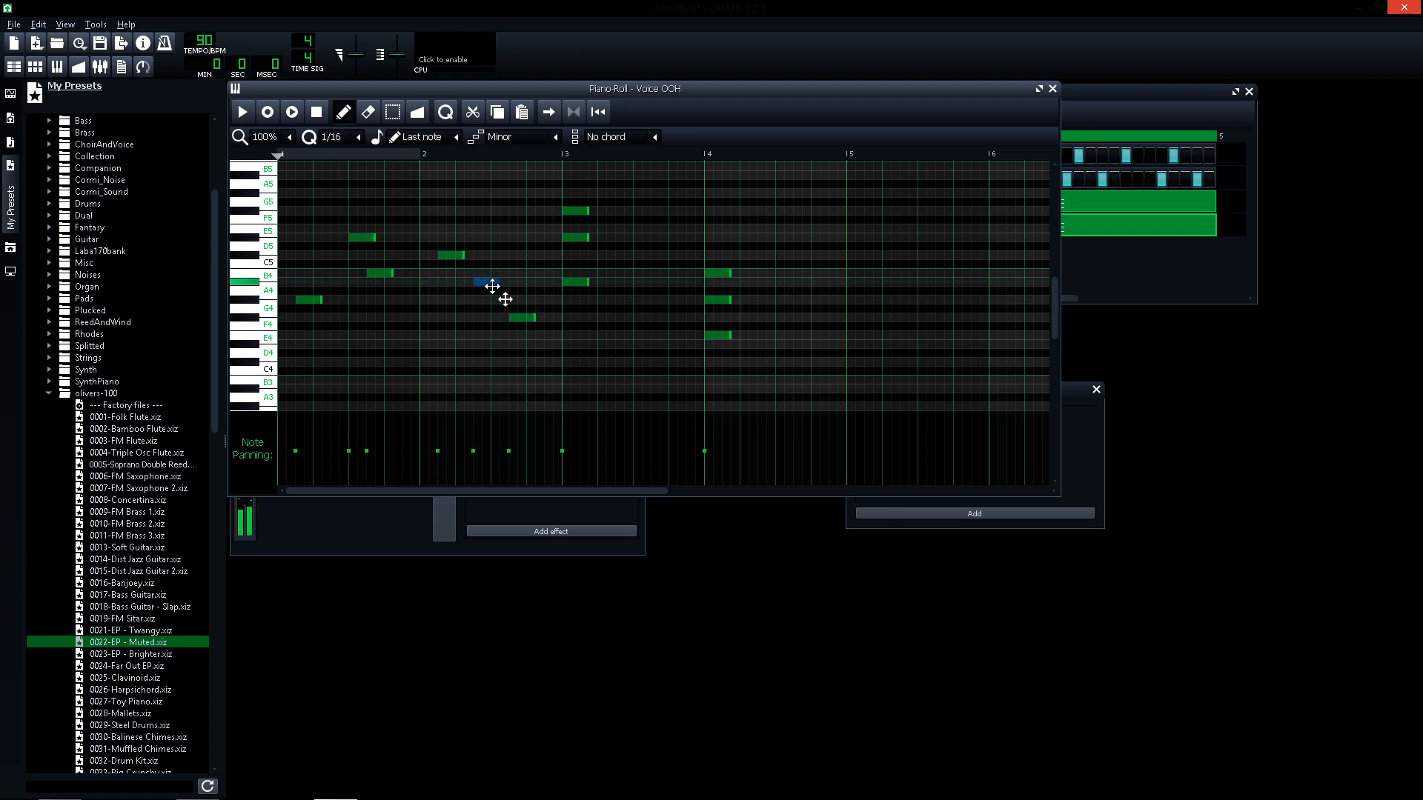
left_click_drag(508, 286, 508, 287)
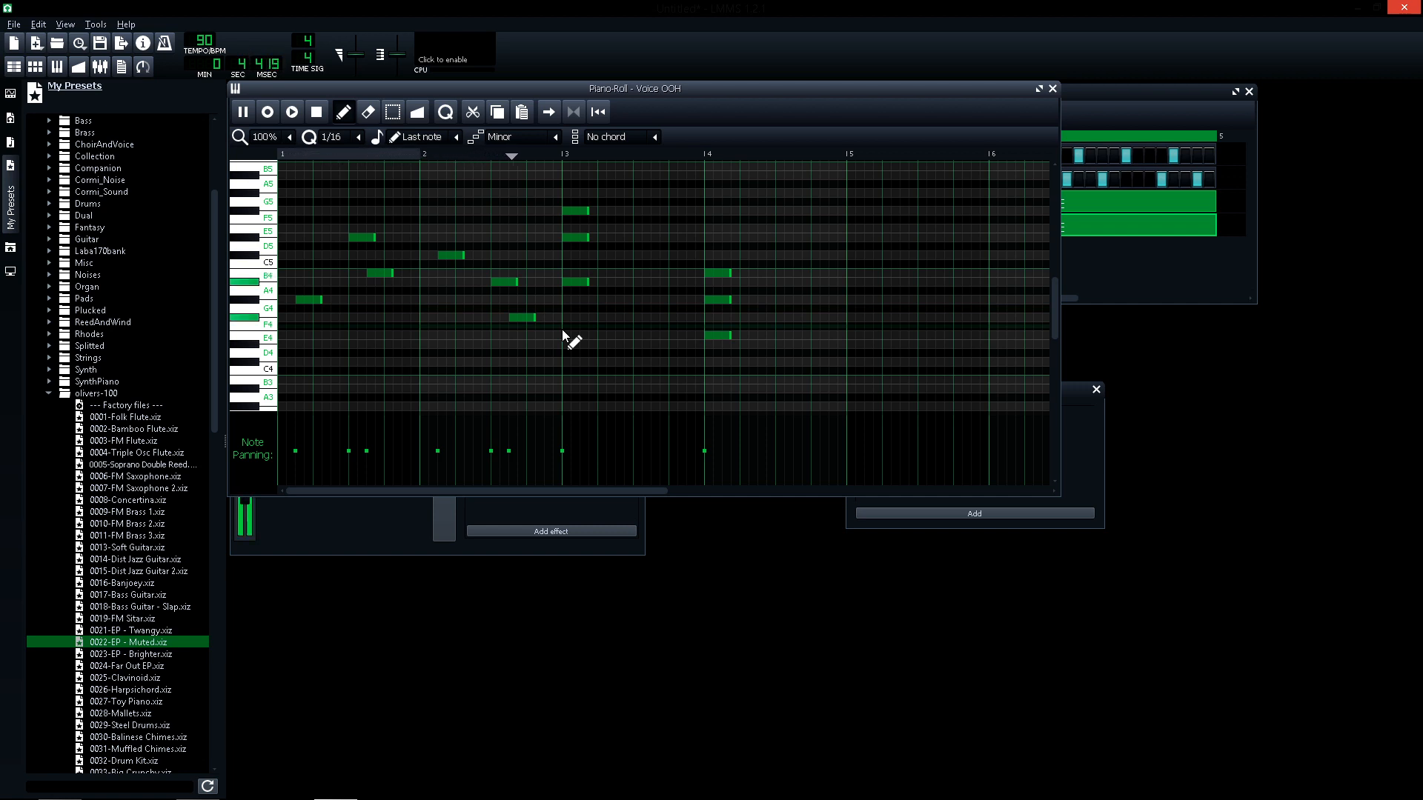
key("space")
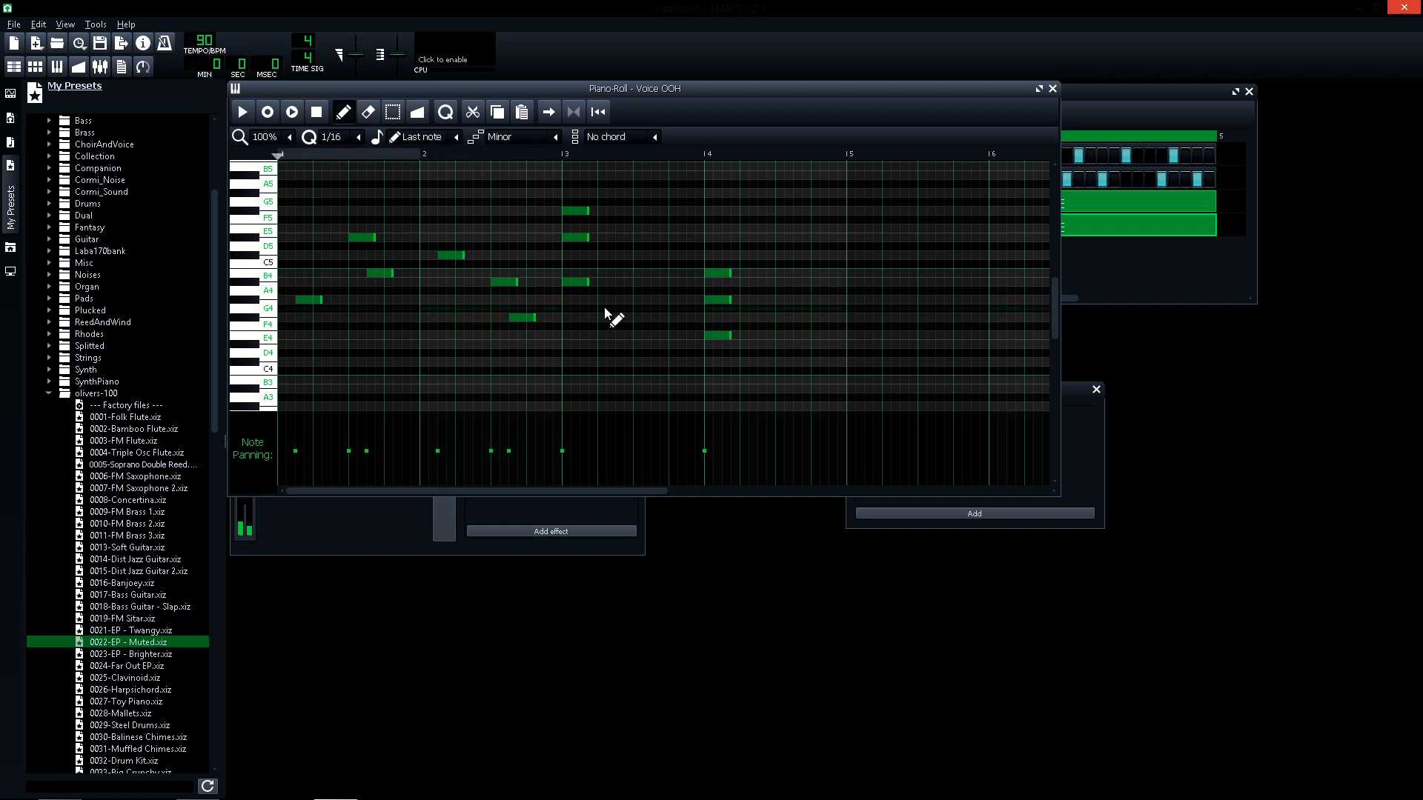
Shorten bar 1's D#5 and bar 2's A#4 to eighth notes, play the pattern and close the Piano-Roll
left_click(503, 284)
key("space")
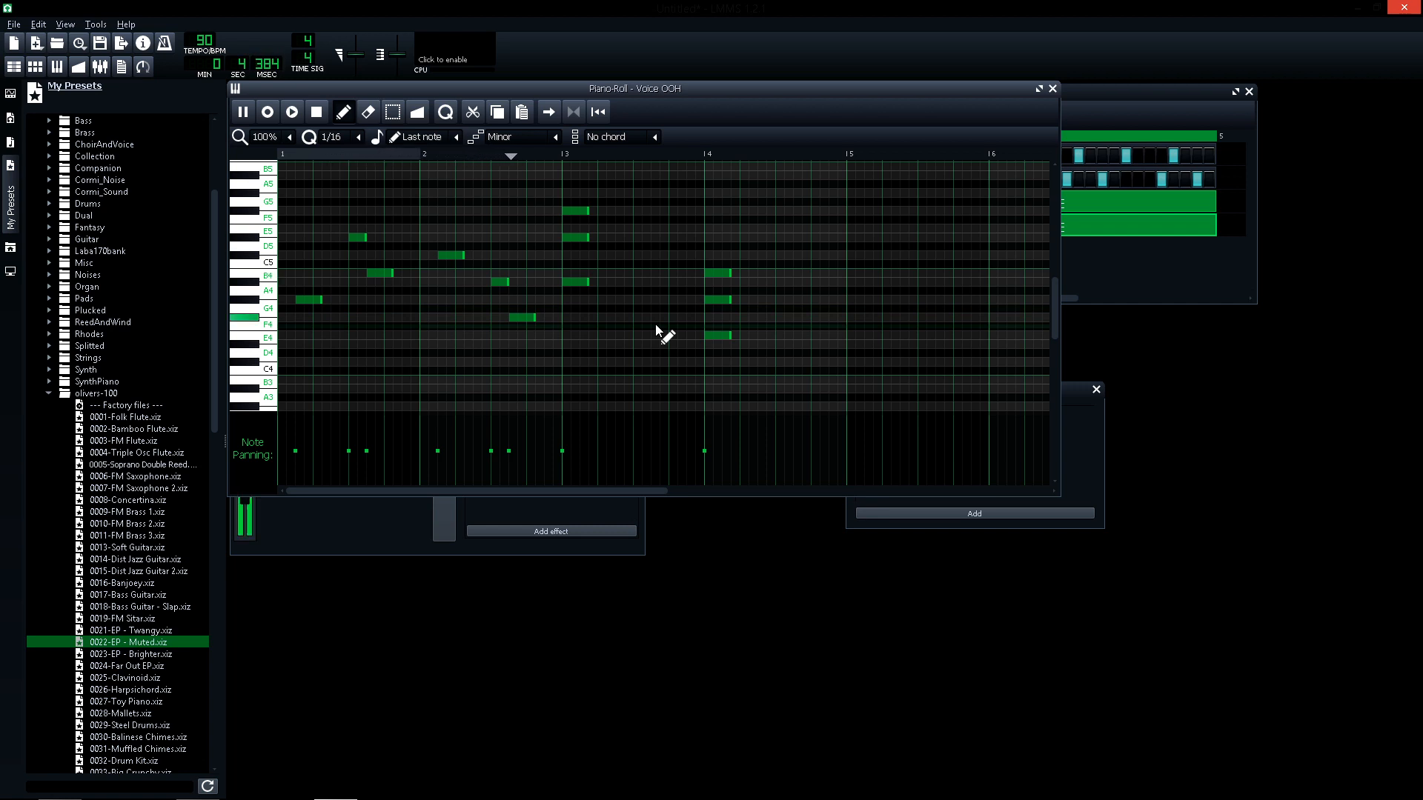
left_click(1053, 89)
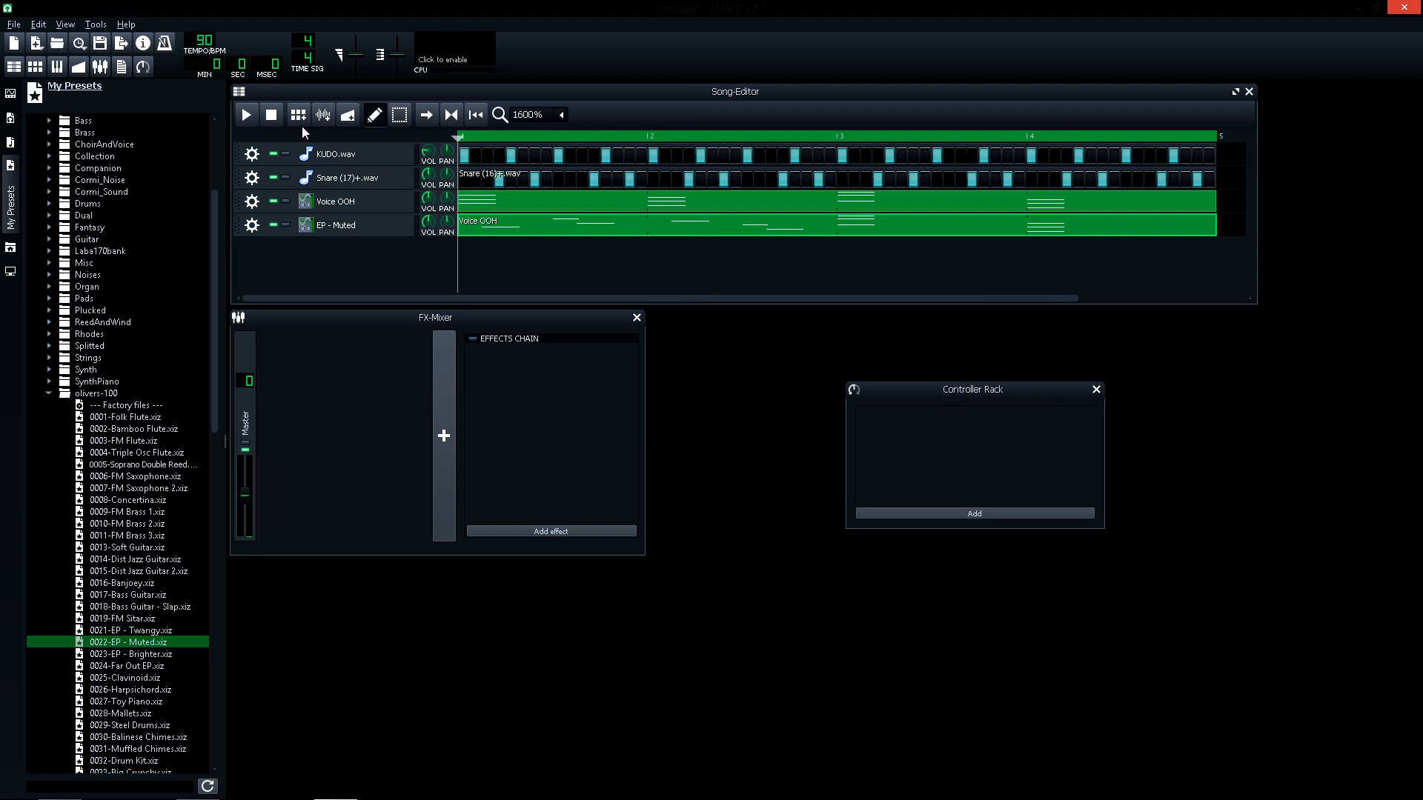
Mute the snare and KUDO.wav tracks and play back Voice OOH together with EP - Muted
left_click(273, 177)
left_click(274, 154)
key("space")
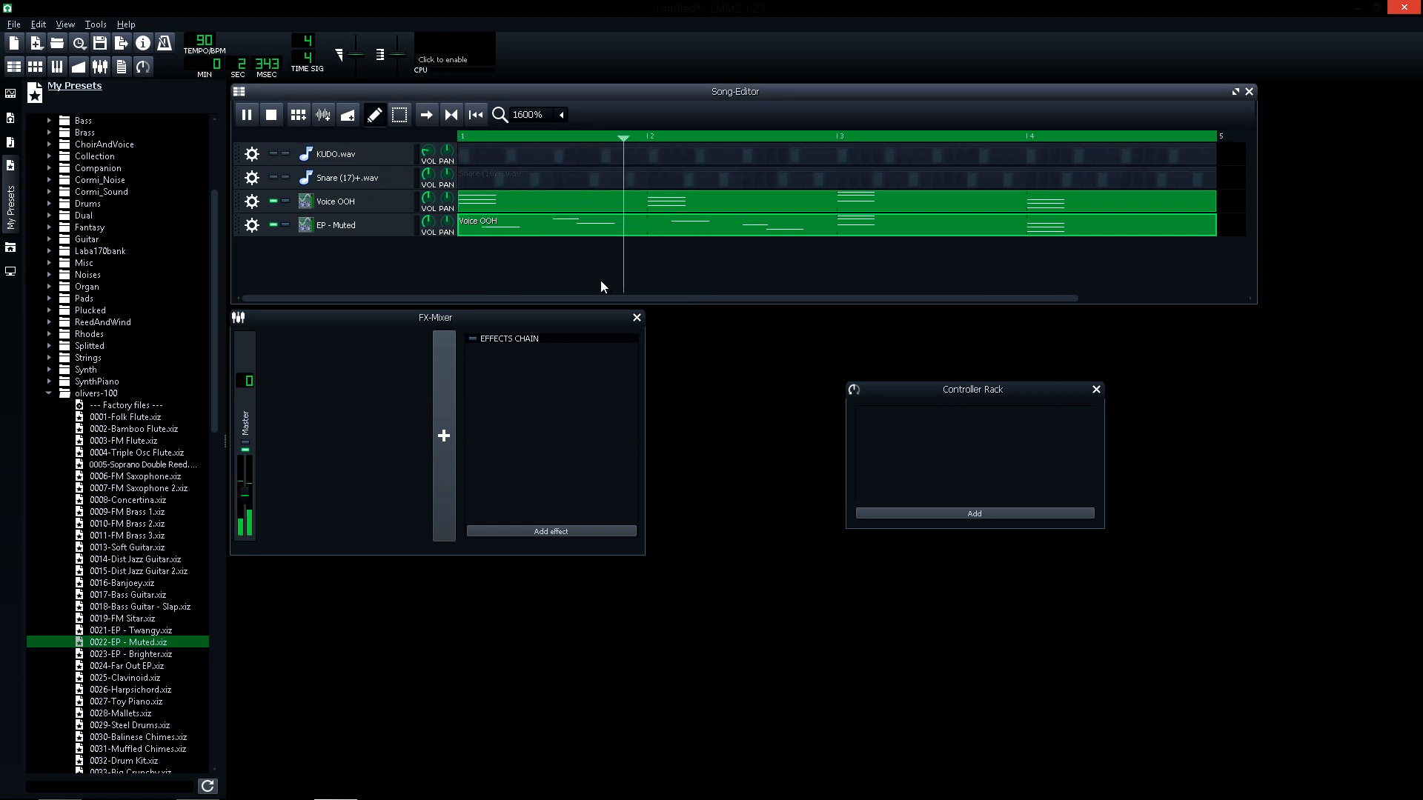
key("space")
Reopen the EP - Muted clip, move bar 1's G#4 and bar 2's C#5 to beat 2, and close the Piano-Roll
right_click(670, 232)
left_click(676, 239)
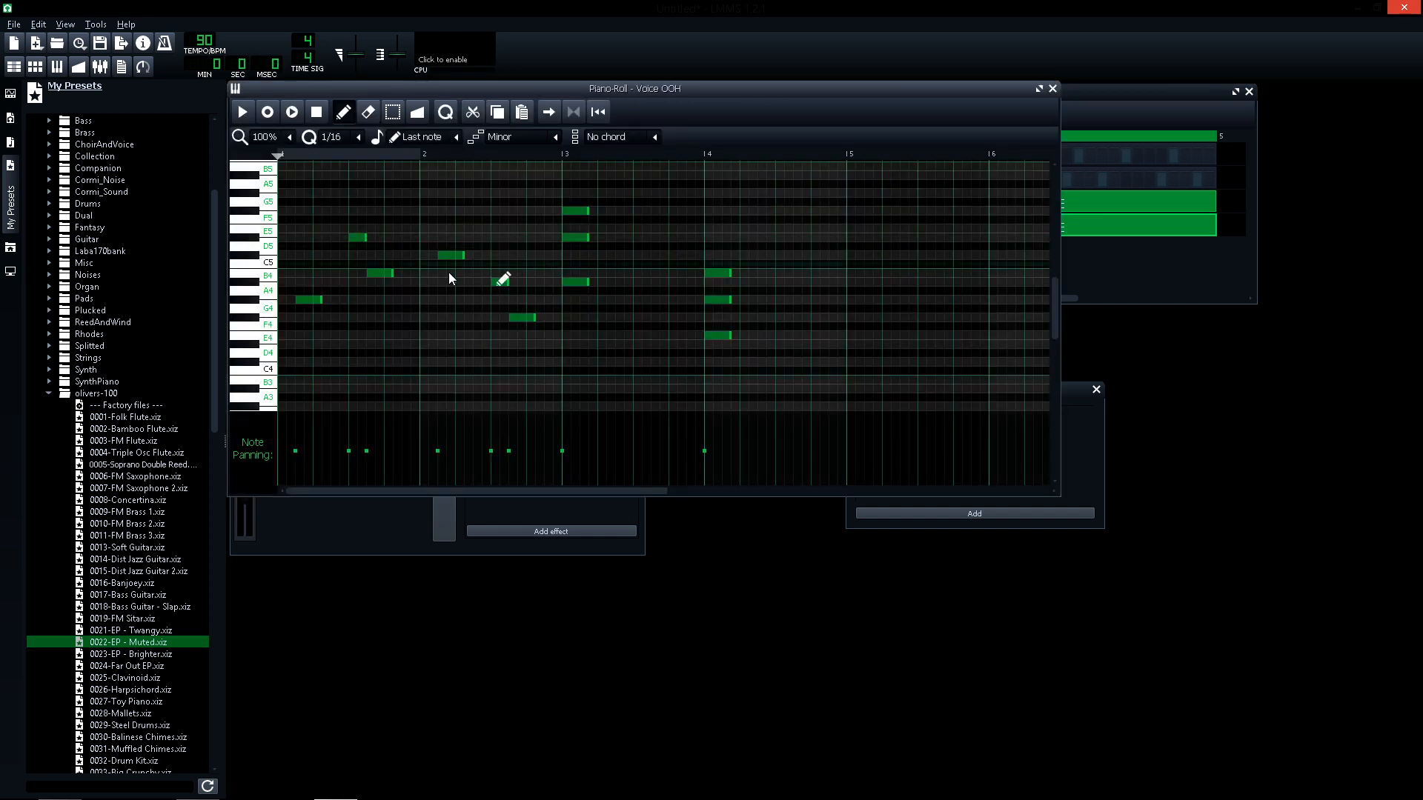
left_click(311, 300)
left_click_drag(322, 301, 331, 301)
left_click_drag(449, 255, 458, 254)
left_click_drag(642, 90, 722, 215)
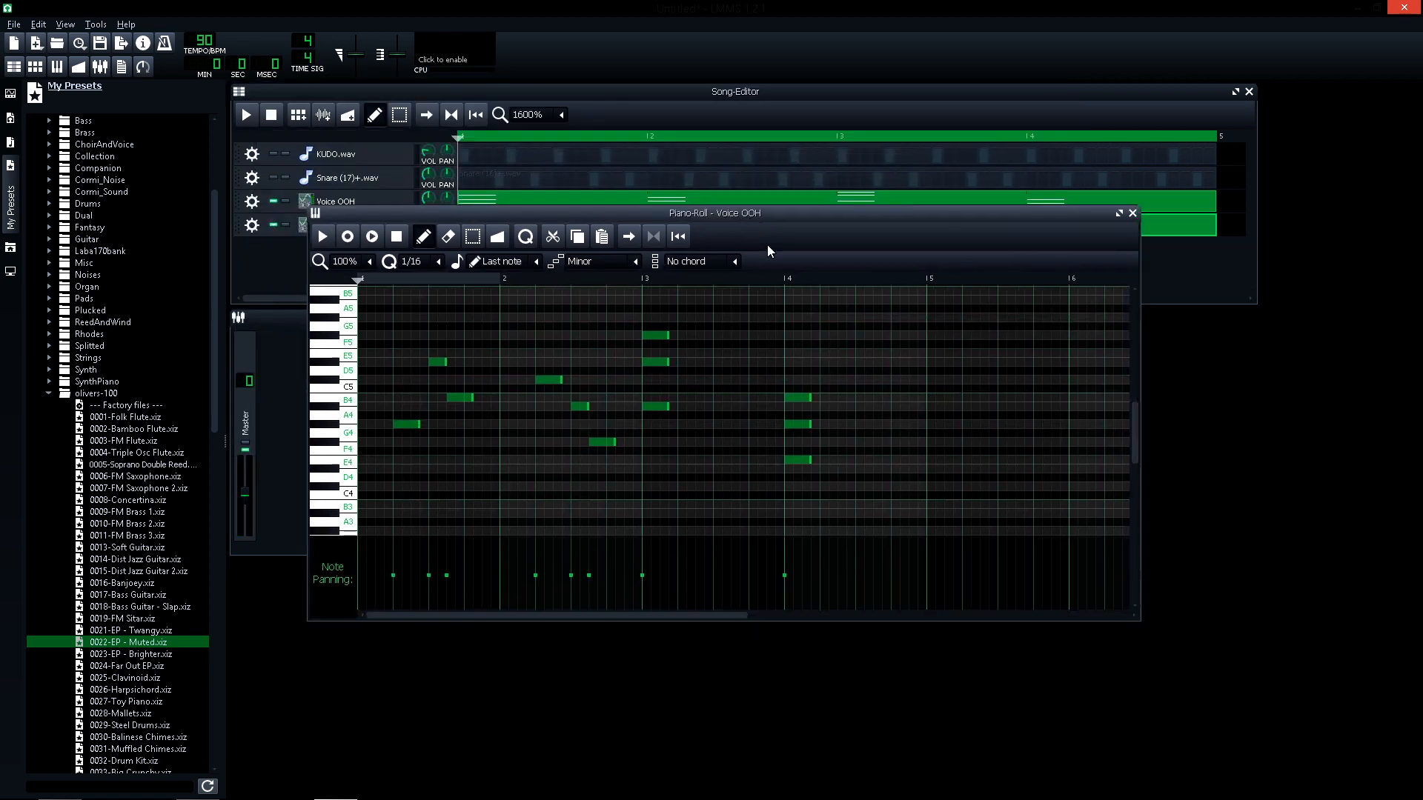
left_click(1131, 214)
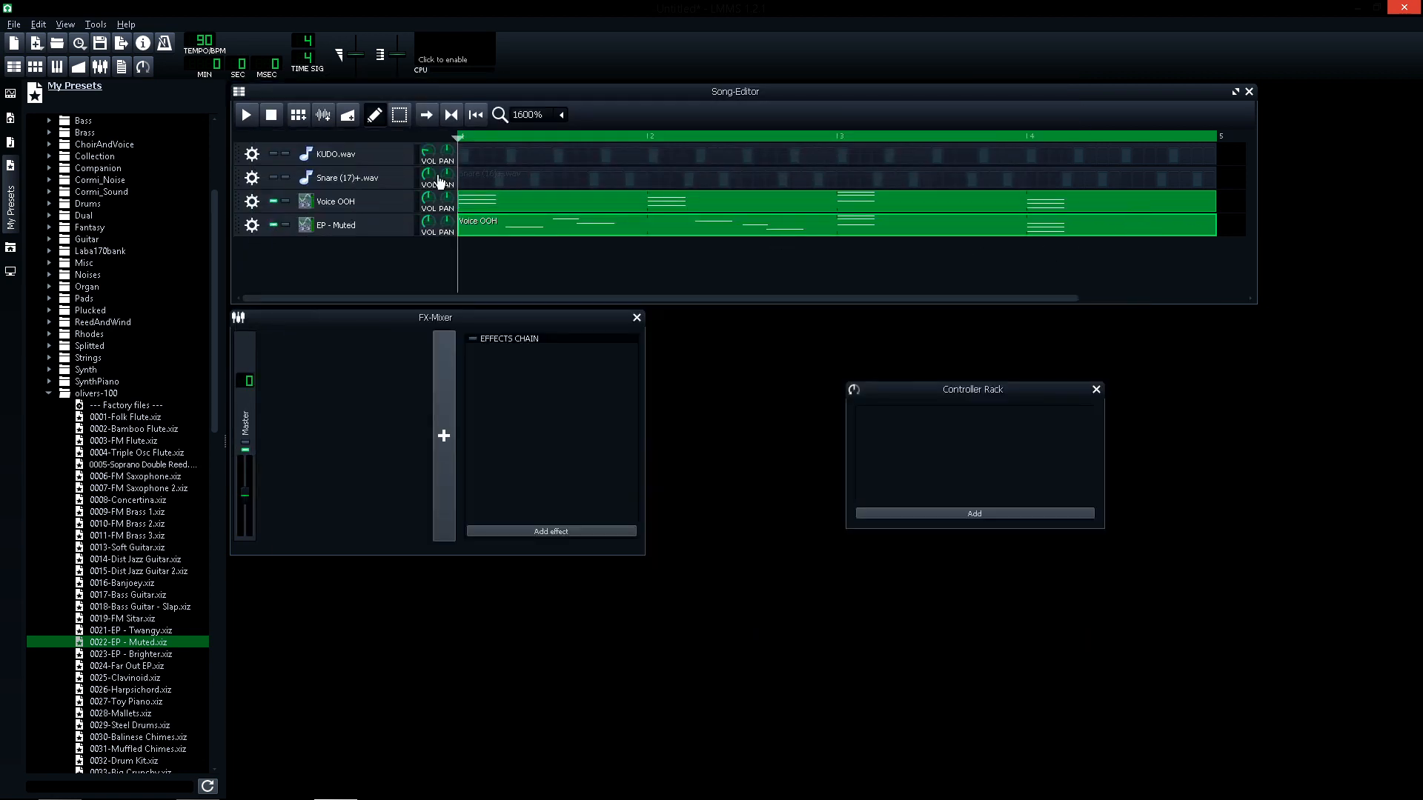
Play the song twice to check the revised EP - Muted rhythm against the choir chords
left_click(253, 118)
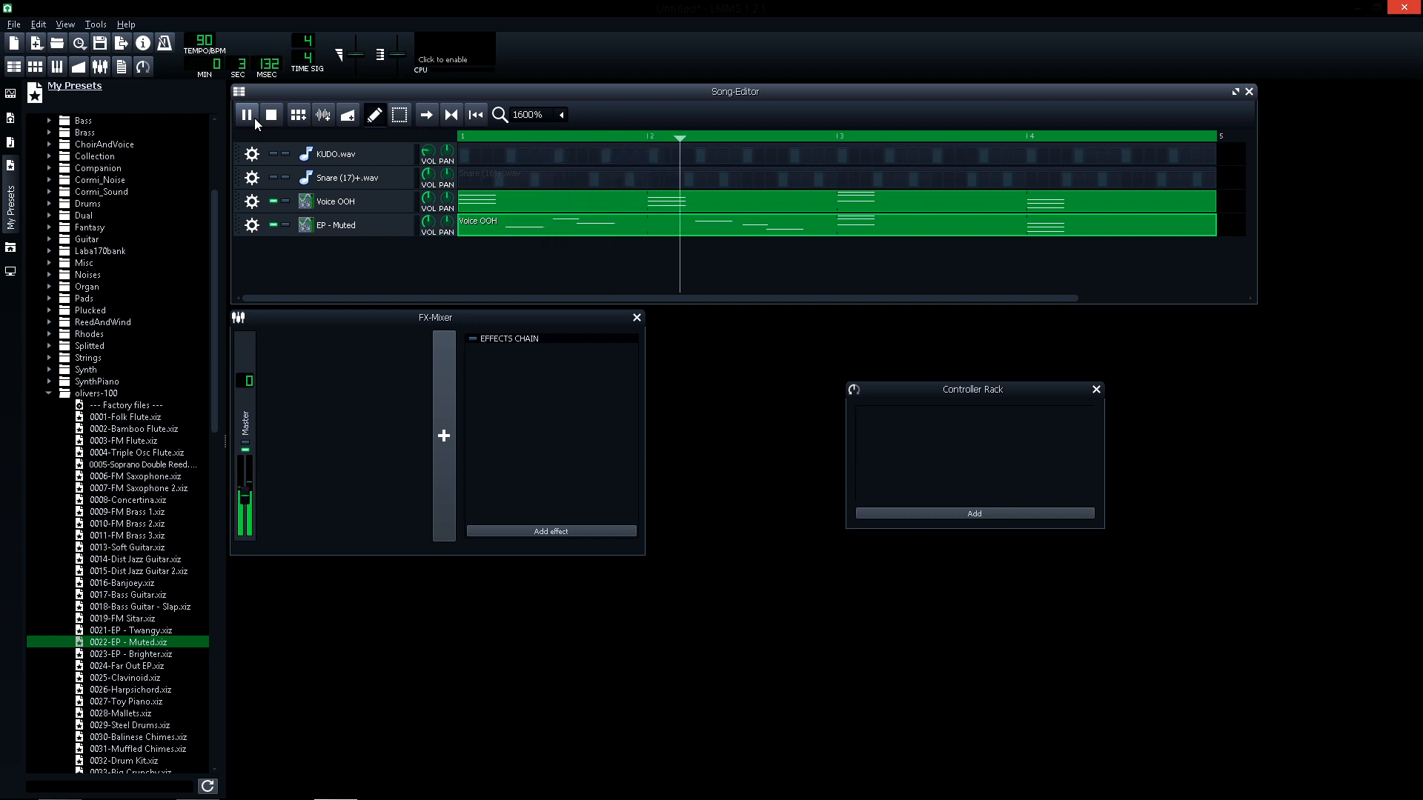
left_click(255, 121)
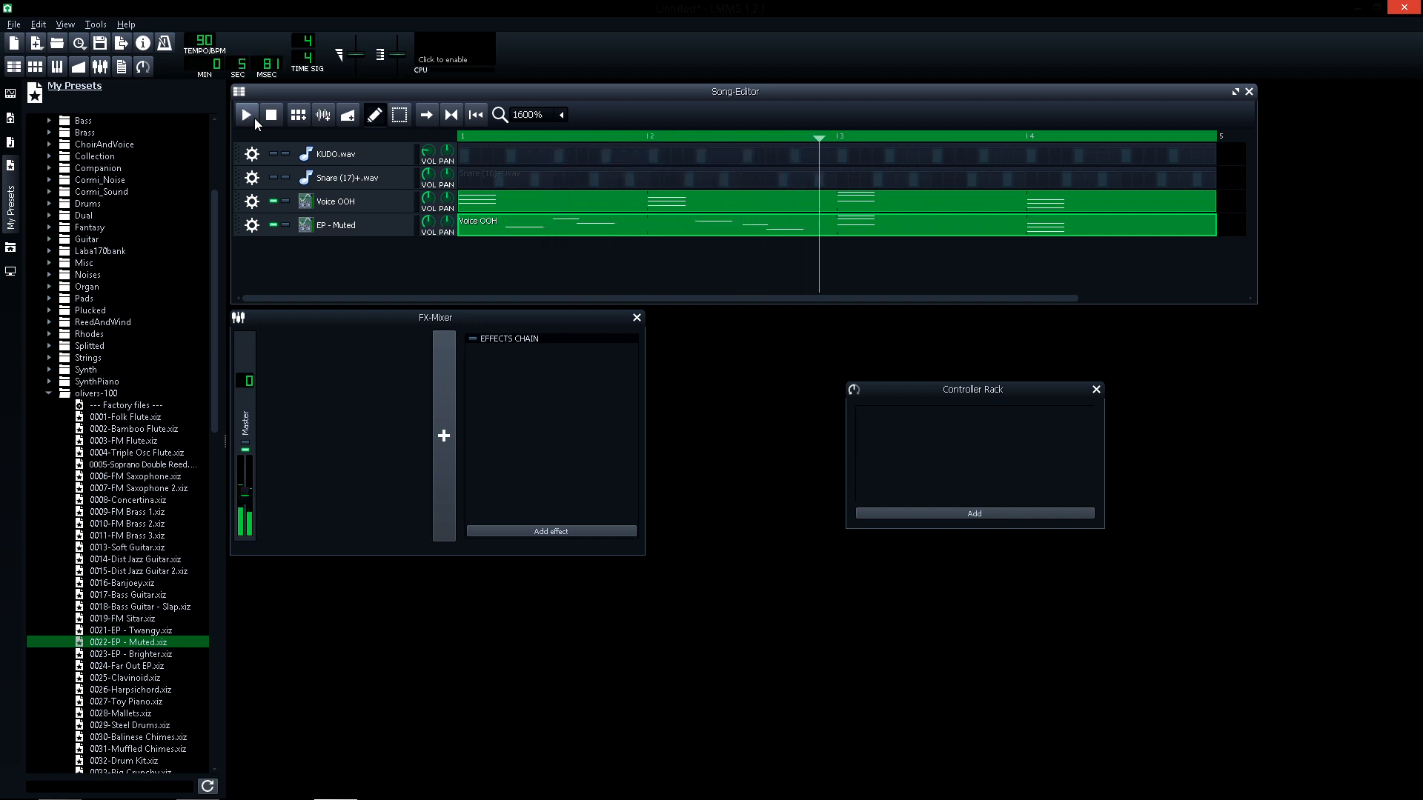
left_click(251, 119)
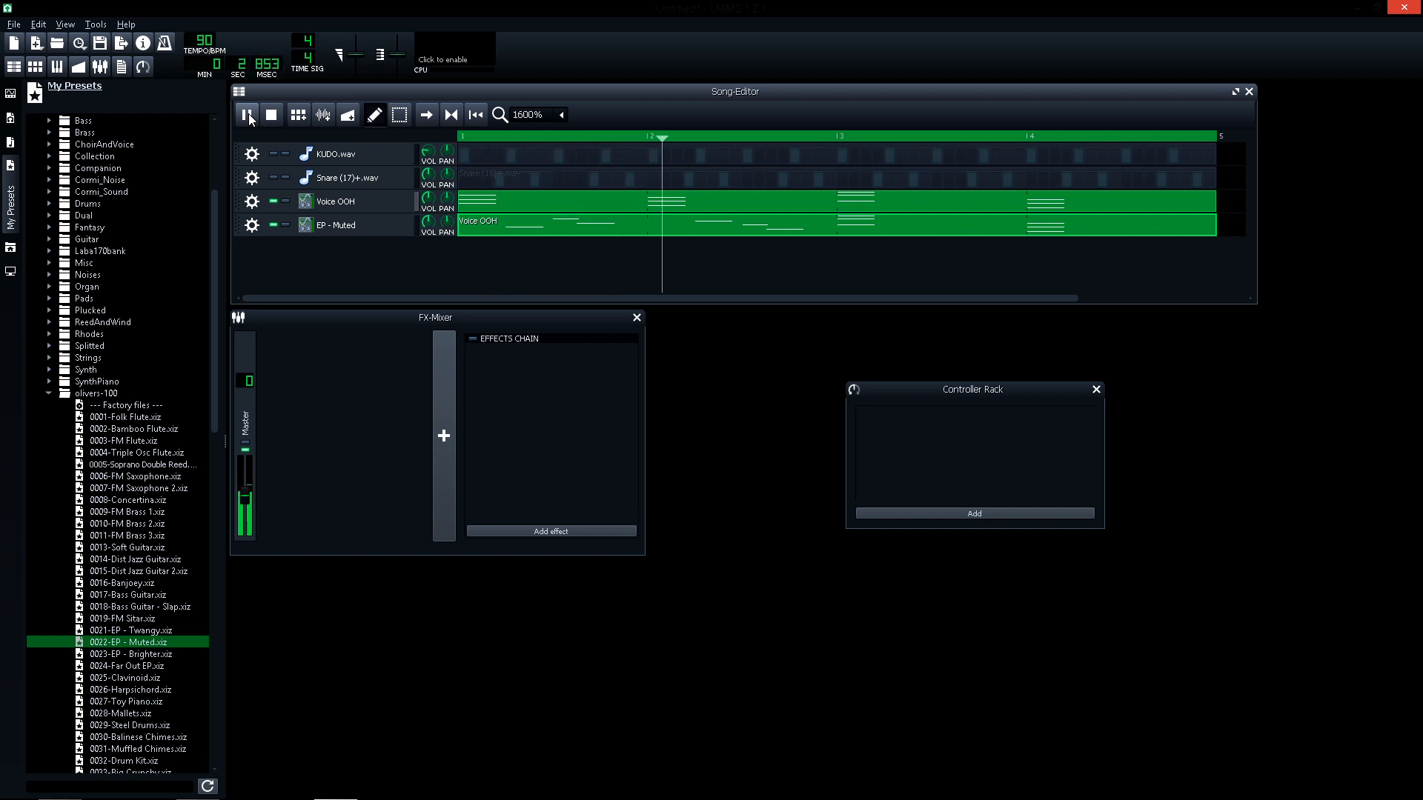
left_click(247, 116)
In the EP - Muted clip, stagger bar 3: A#4 on beat 2, a shortened F#5 on beat 3 and D#5 an eighth after it
right_click(677, 217)
left_click(688, 224)
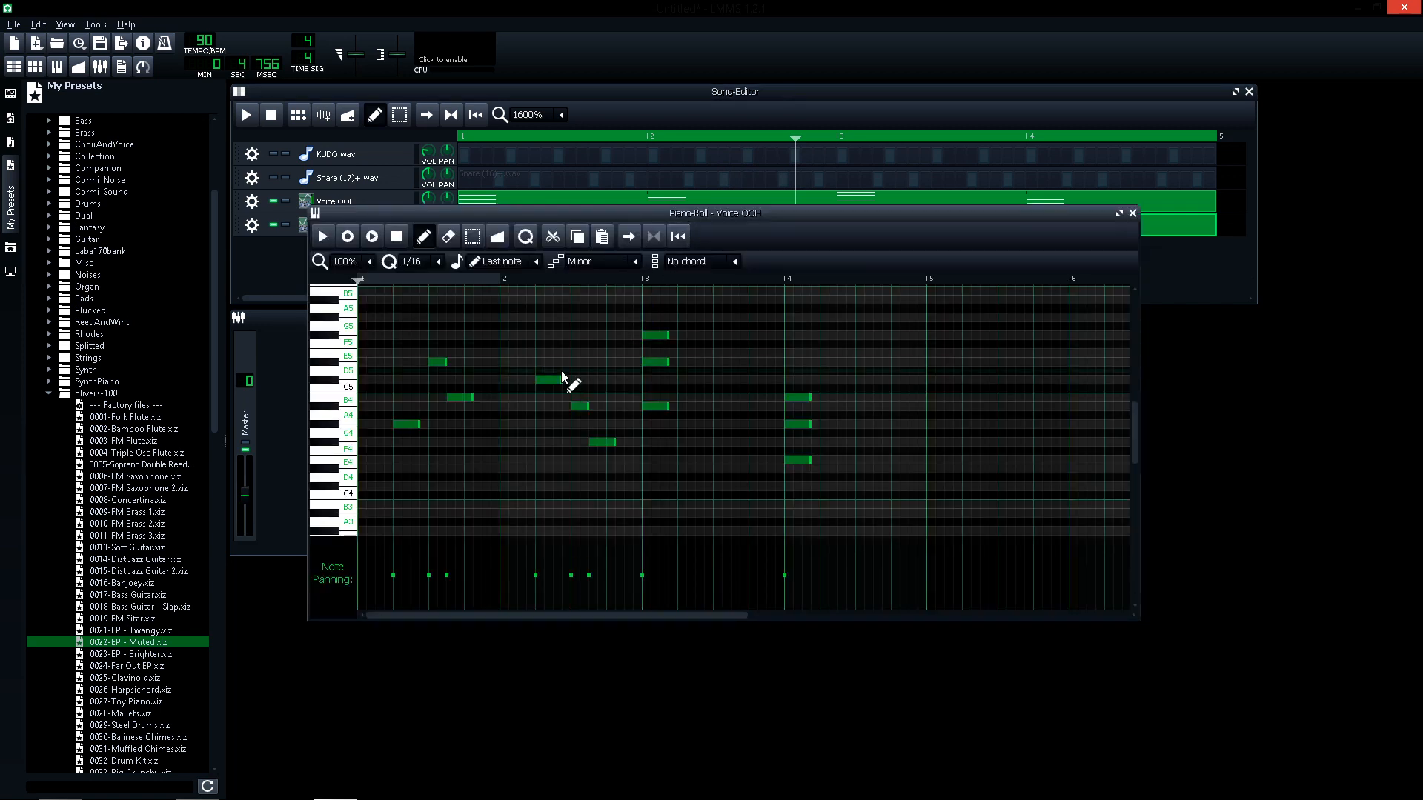
left_click(652, 407)
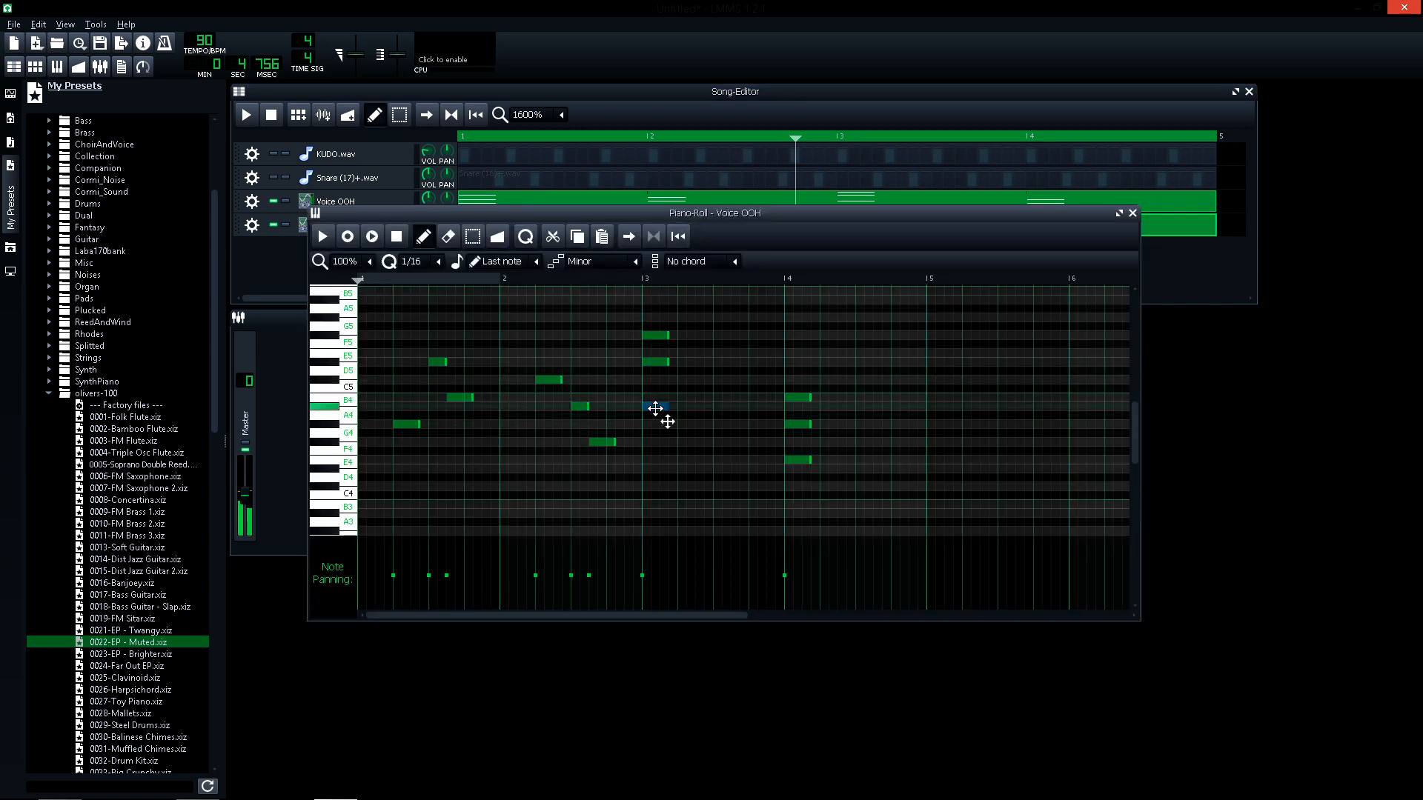
left_click(666, 363)
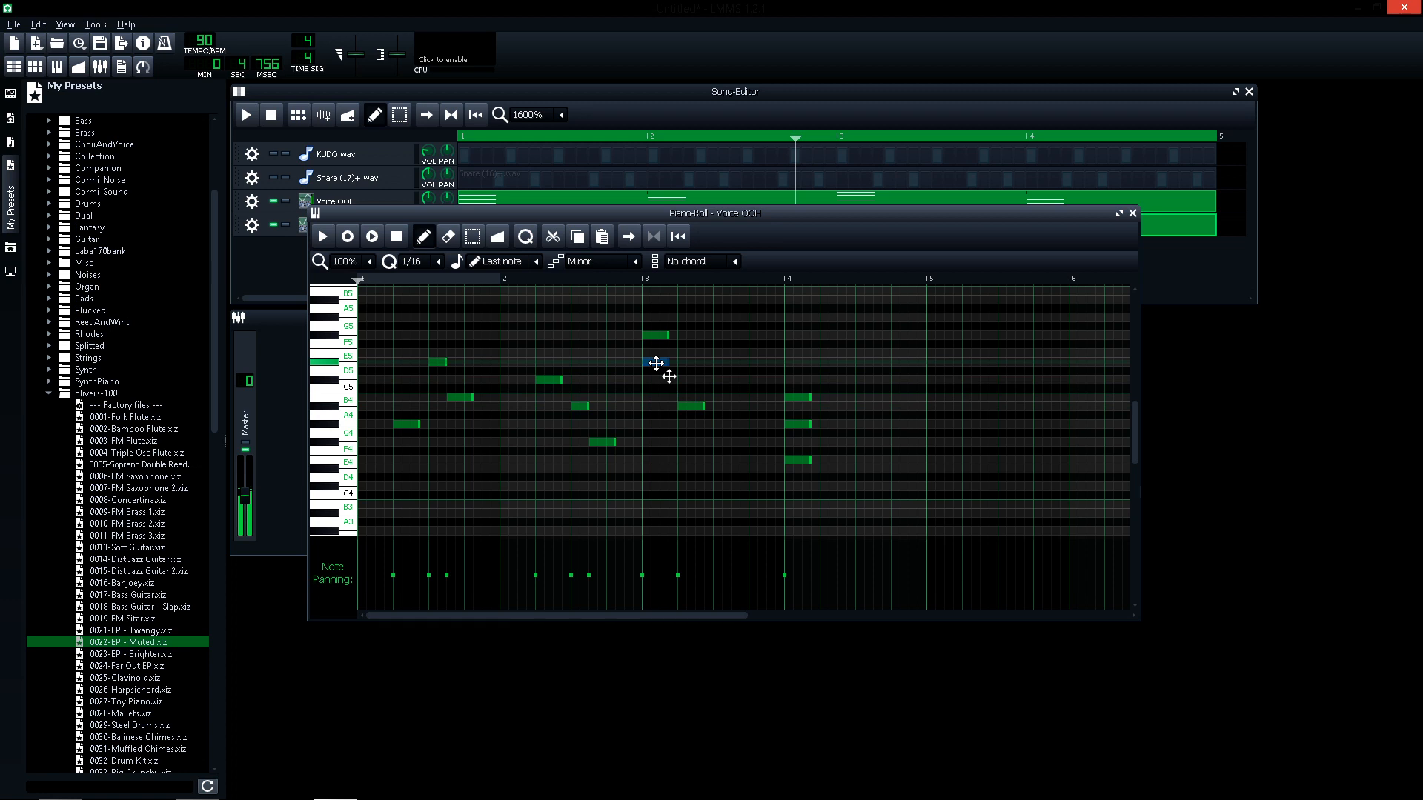
left_click_drag(697, 363, 722, 335)
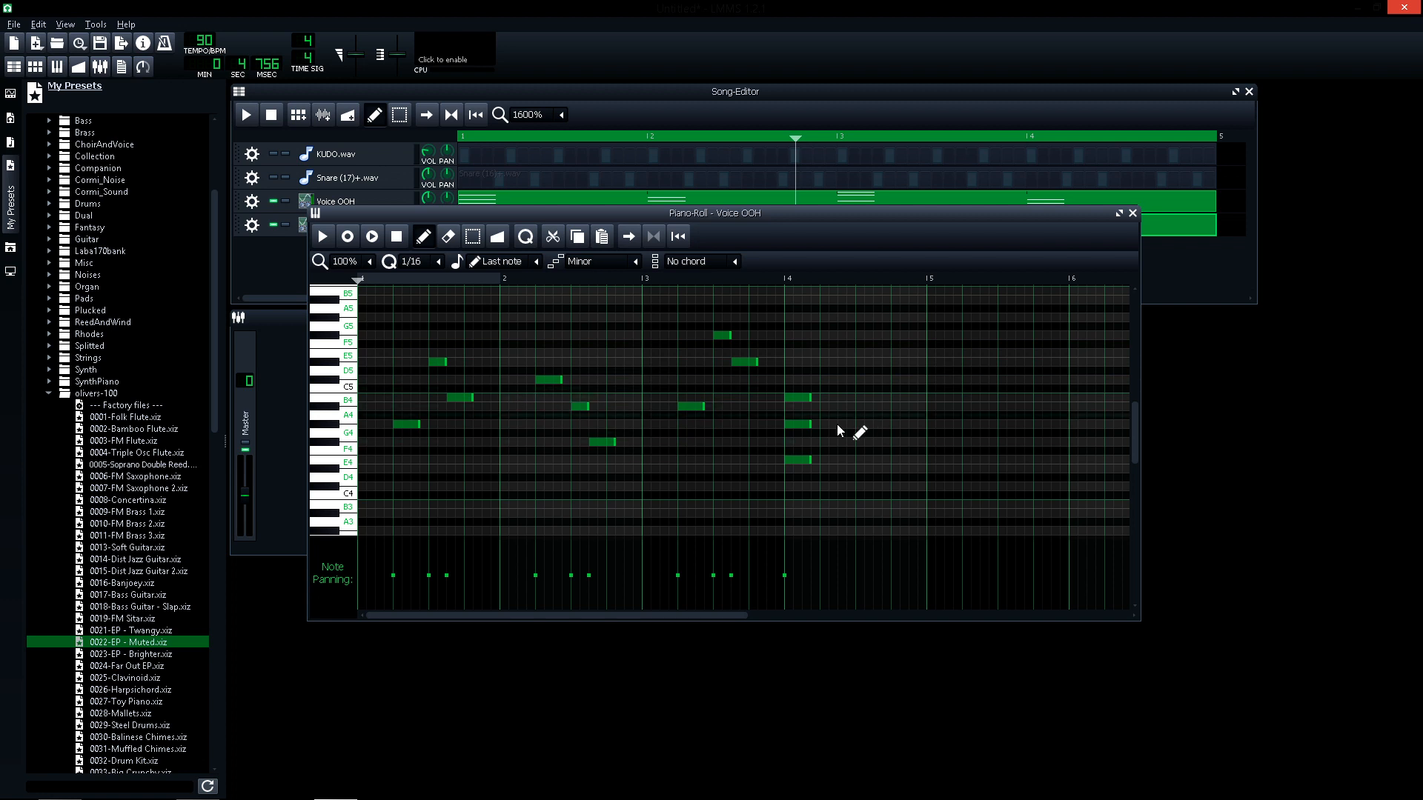
Stagger bar 4: B4 on beat 2, G#4 on beat 3, a shortened E4 an eighth after it, and add a G#4 near the bar's end
left_click_drag(794, 457, 882, 457)
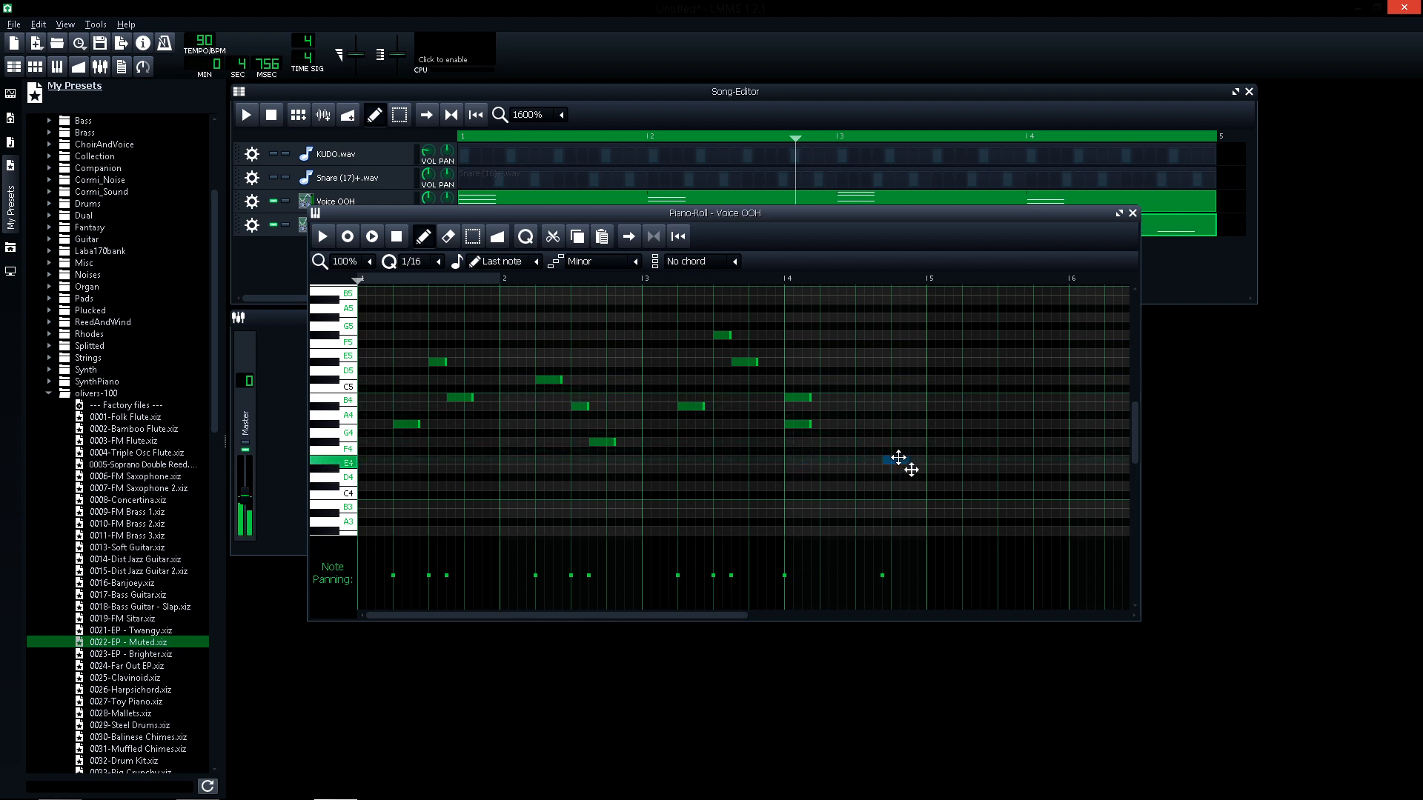
left_click_drag(793, 398, 870, 424)
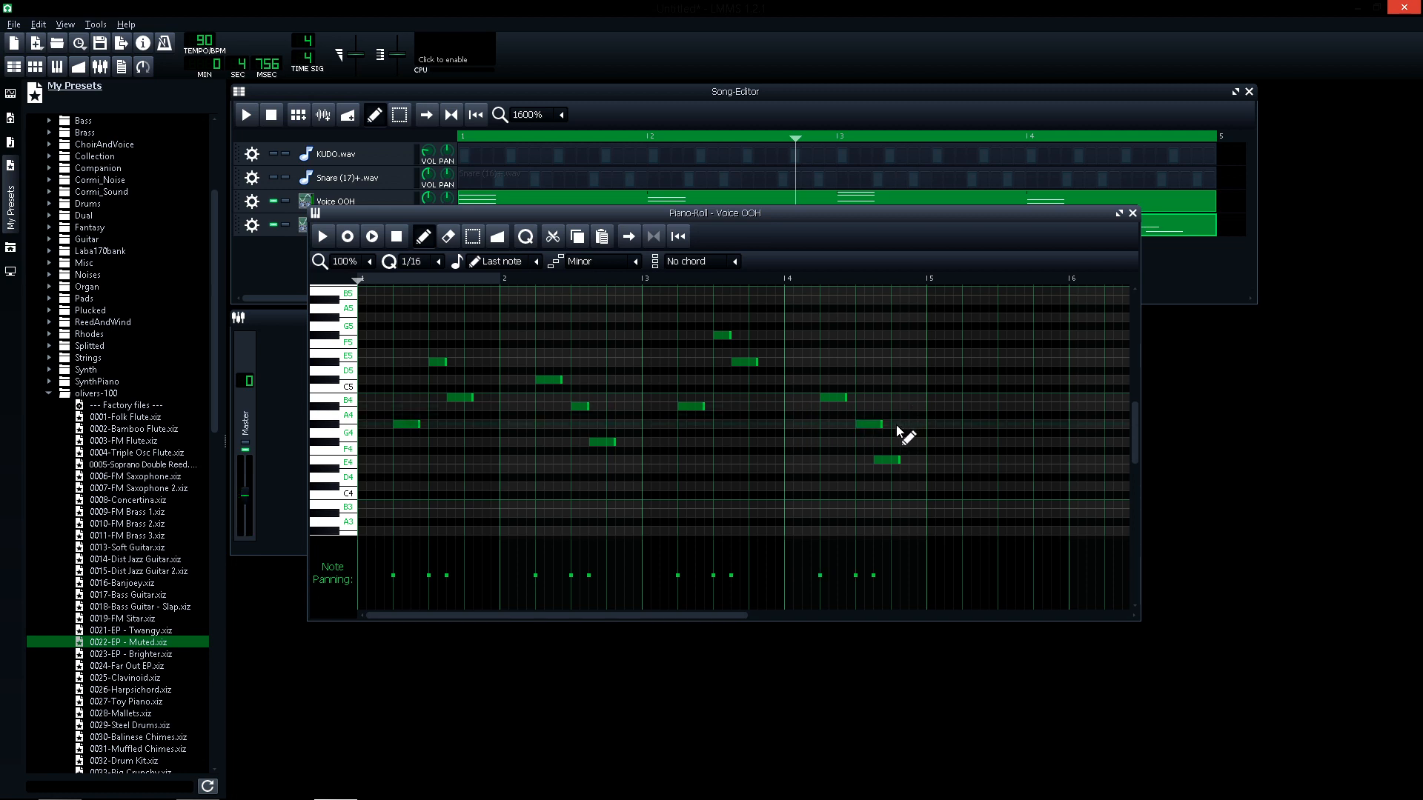
left_click(915, 425)
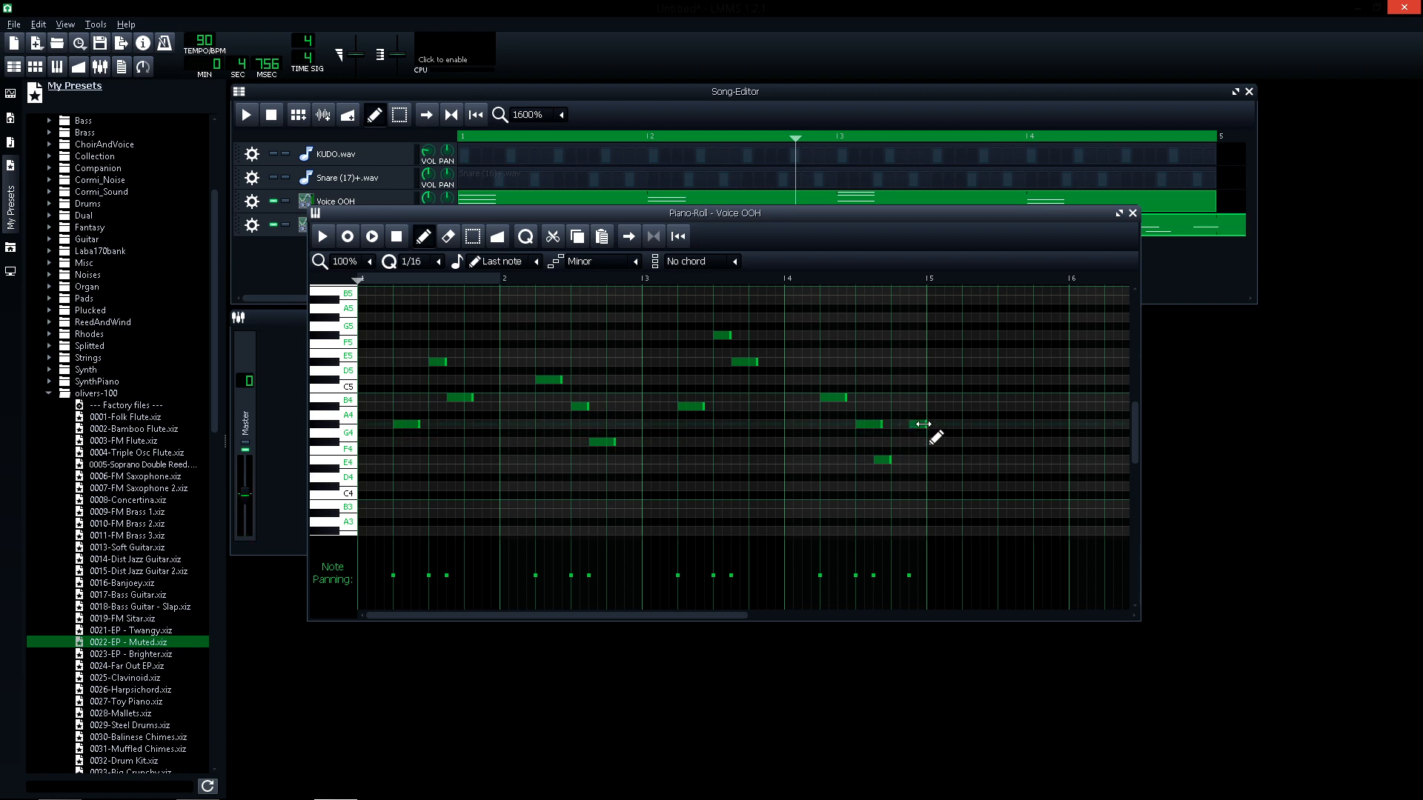
Slightly shorten the final G#4 in the EP - Muted clip, close the Piano-Roll and play the song to check the melody
left_click_drag(923, 424, 919, 425)
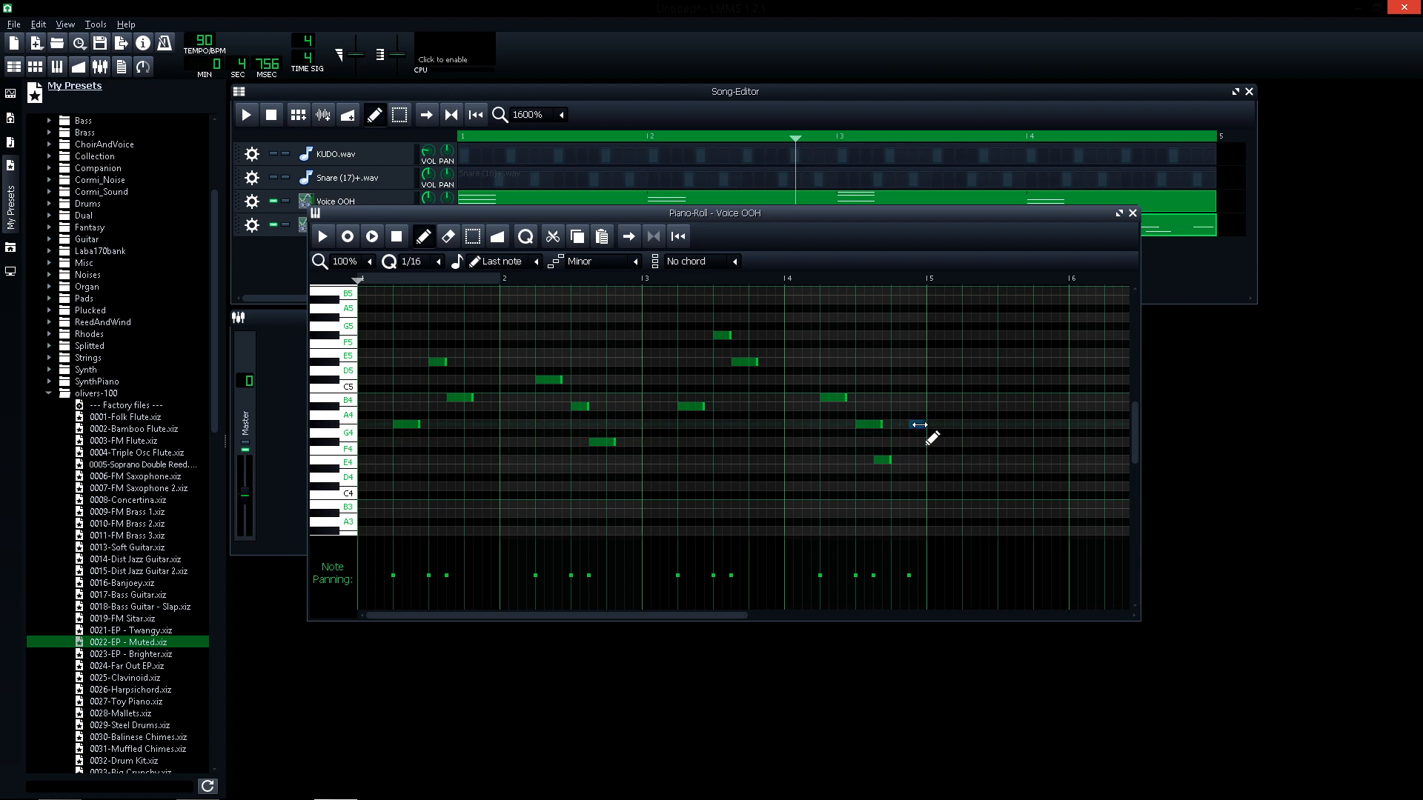
left_click(1132, 214)
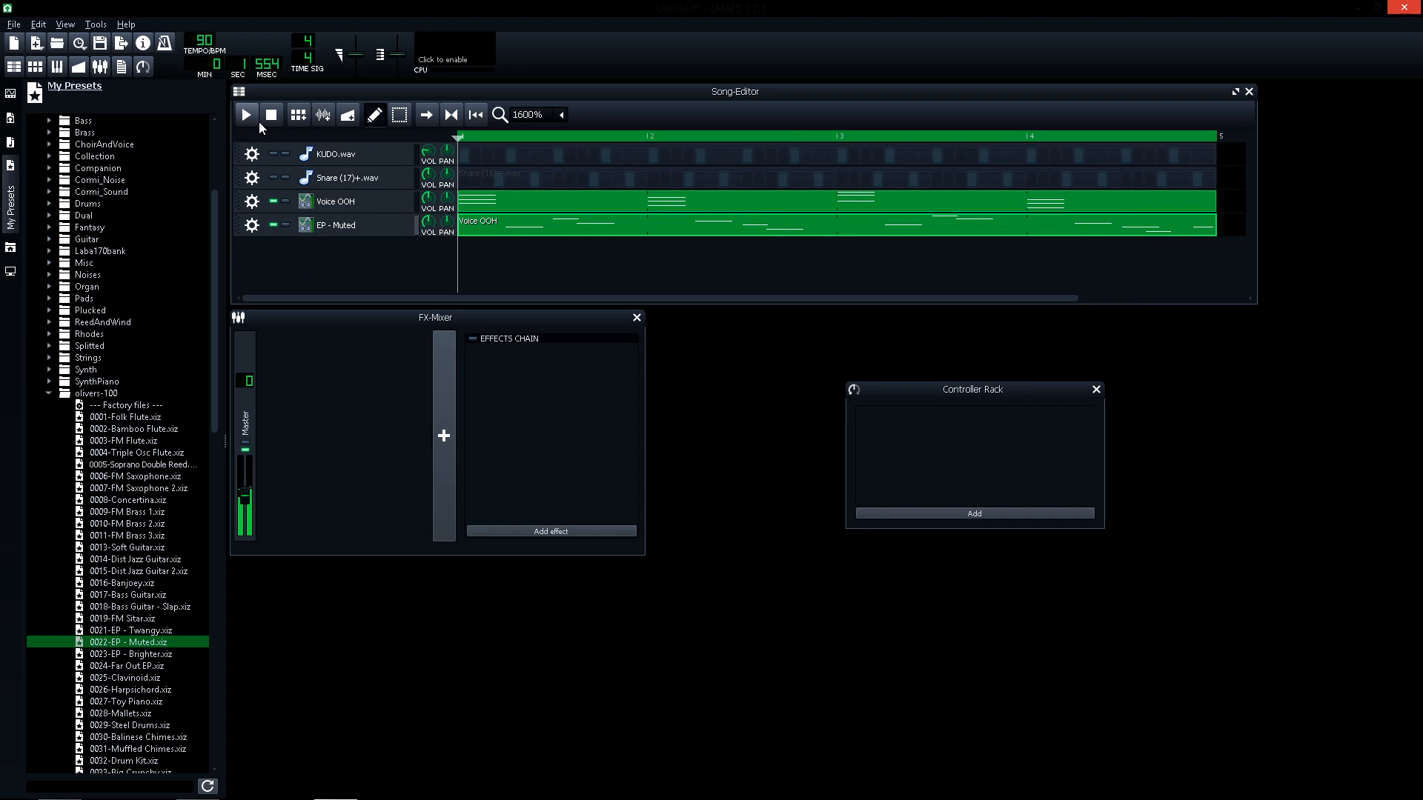
left_click(257, 120)
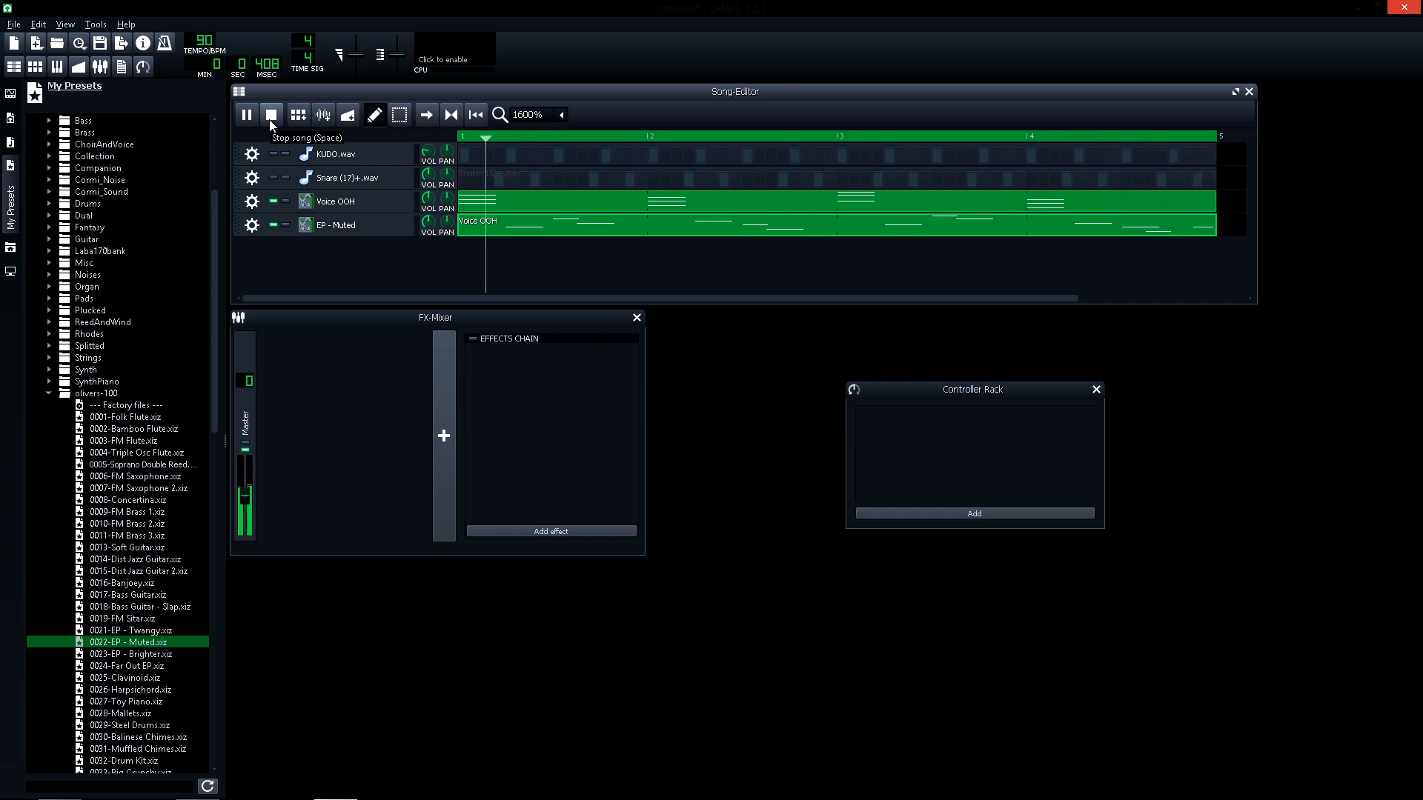
left_click(271, 122)
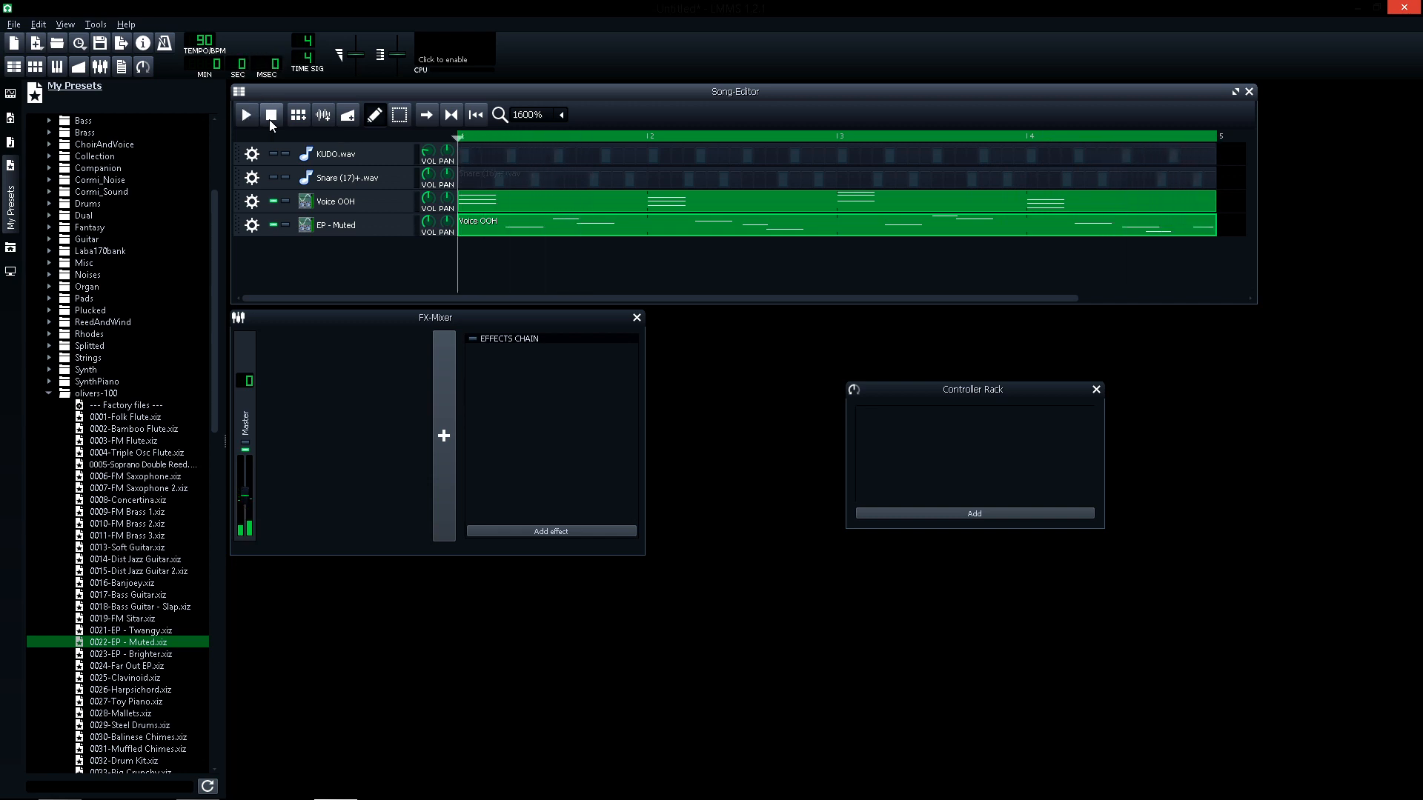
Open the EP - Muted instrument, lower its filter frequency to about 47 and fine-tune it while the song plays
left_click(359, 230)
left_click(712, 501)
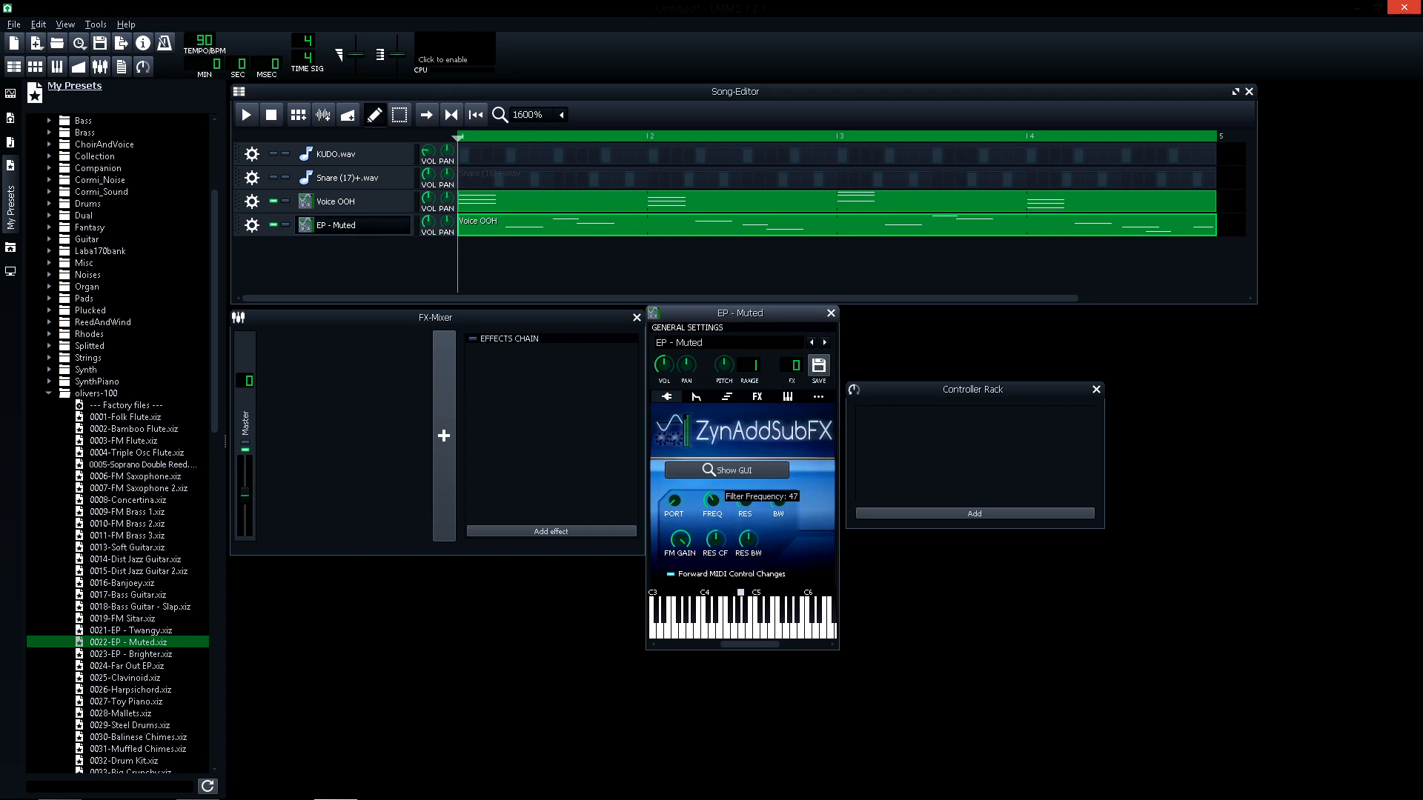
left_click(247, 116)
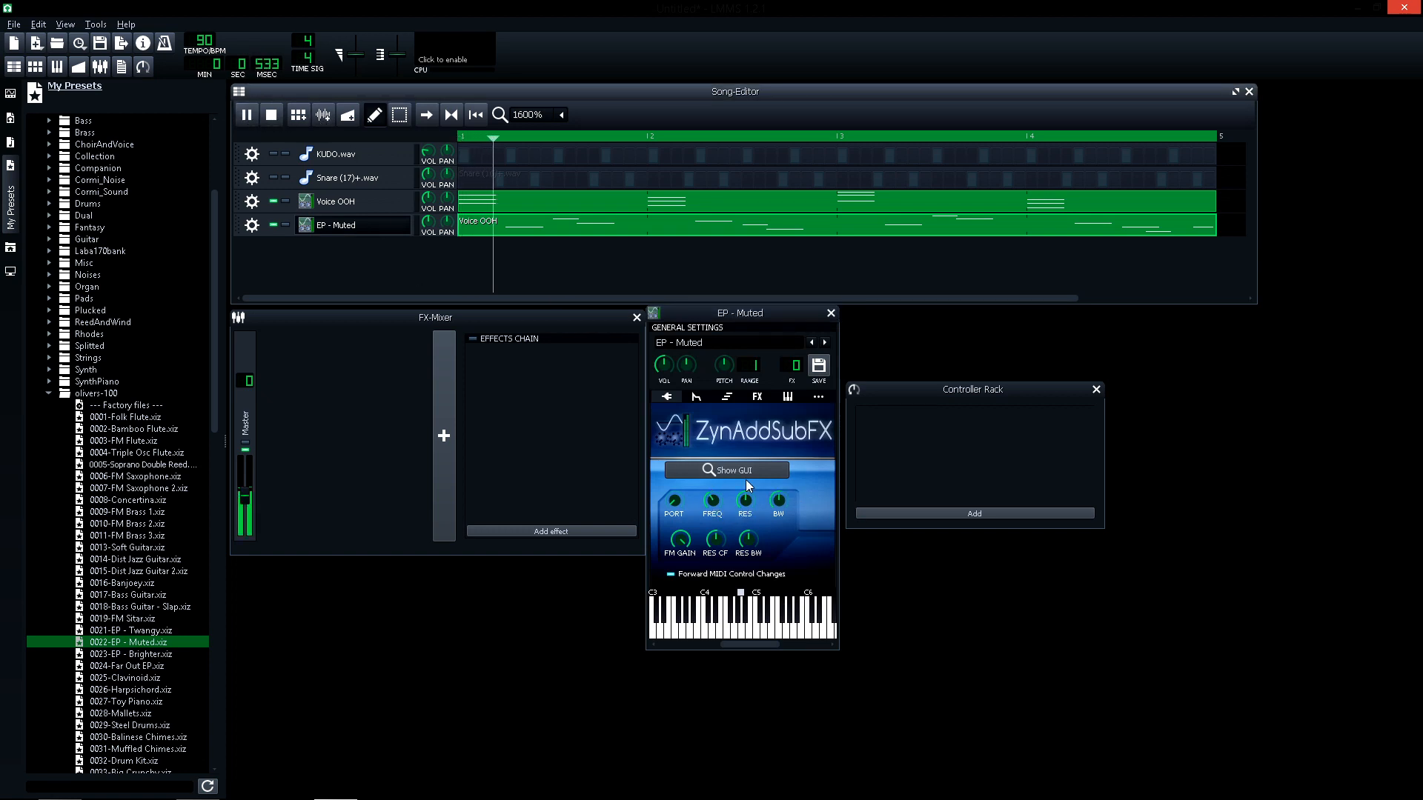
left_click(712, 501)
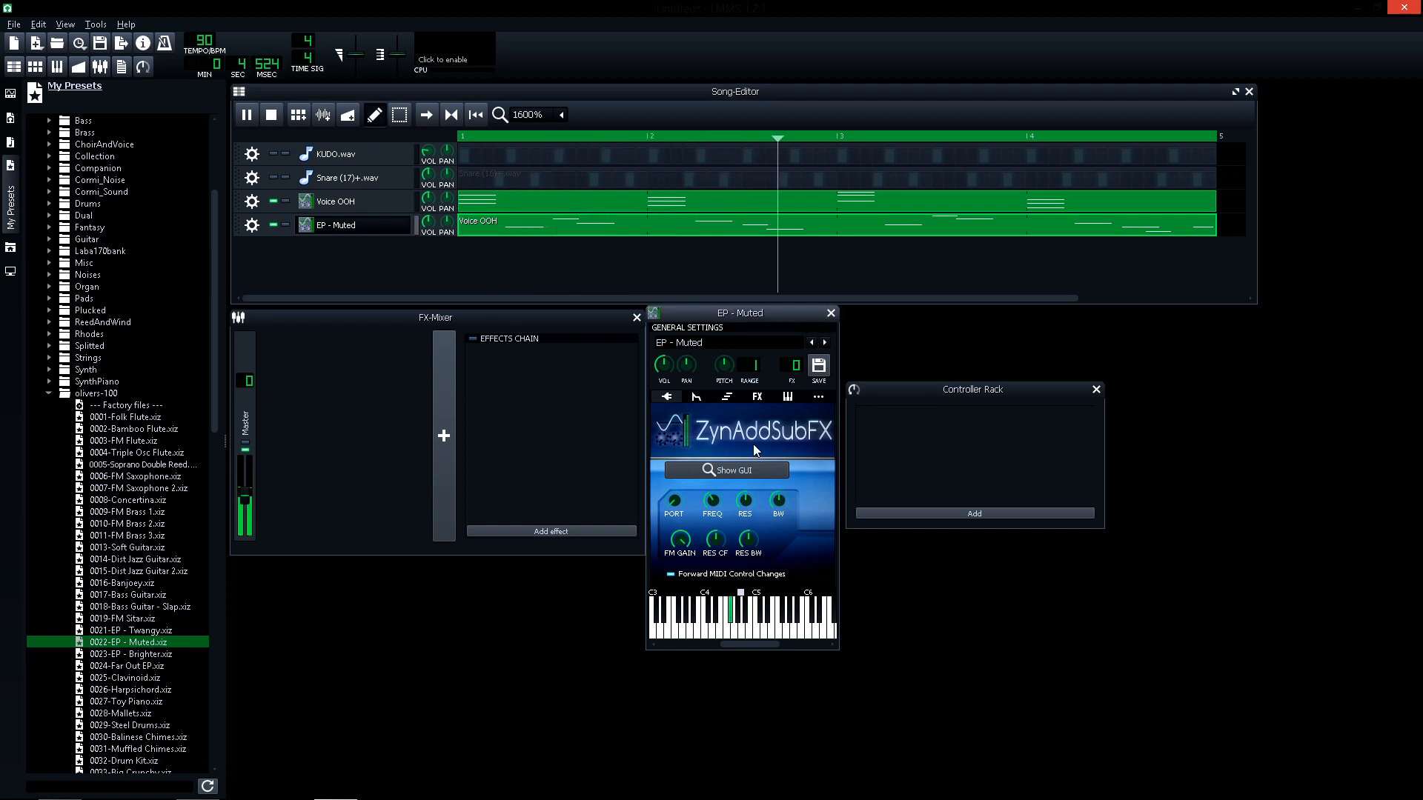
Show the ZynAddSubFX interface for EP - Muted and assign insertion effect 1 to Part 1 as a Reverb
left_click(751, 469)
left_click(321, 328)
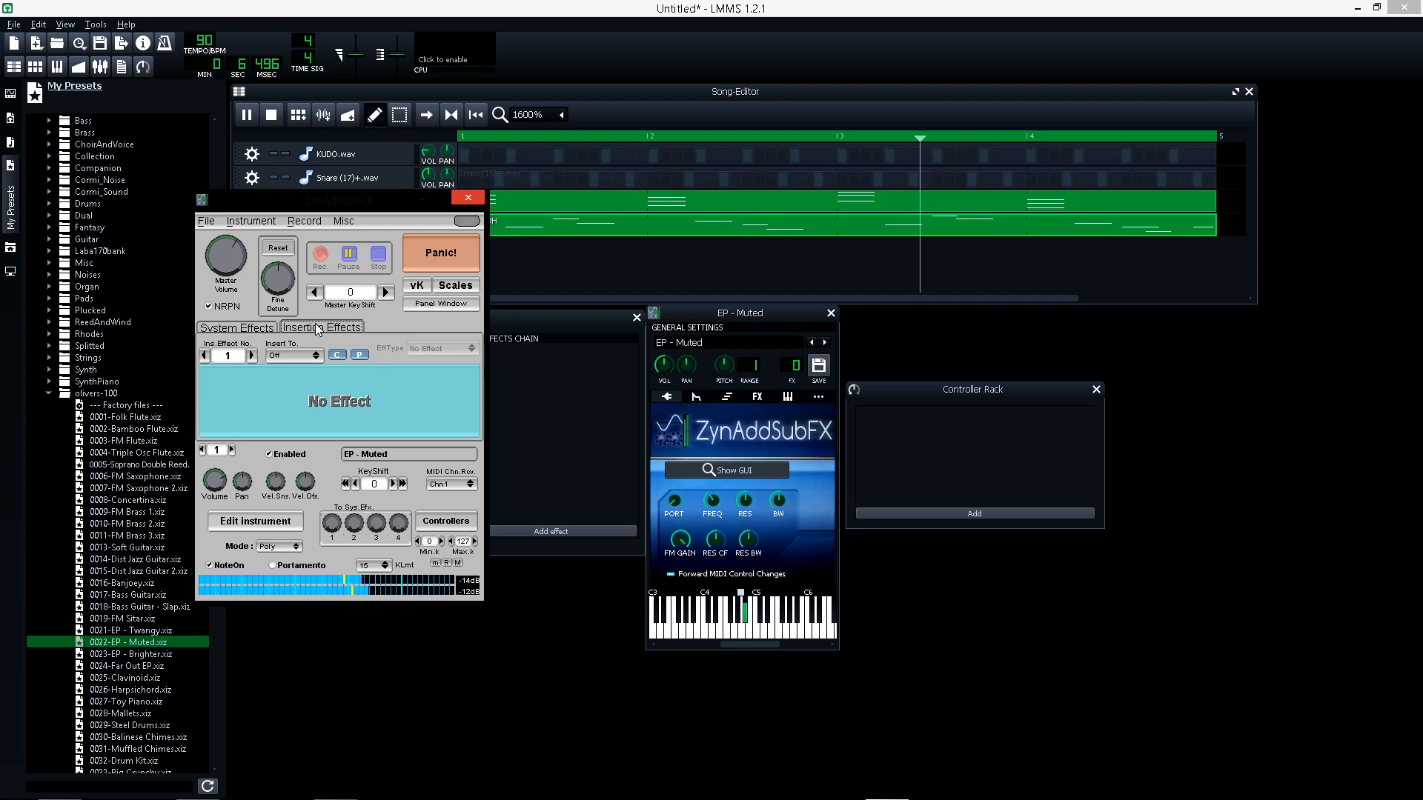
left_click(294, 355)
left_click(294, 369)
left_click(442, 349)
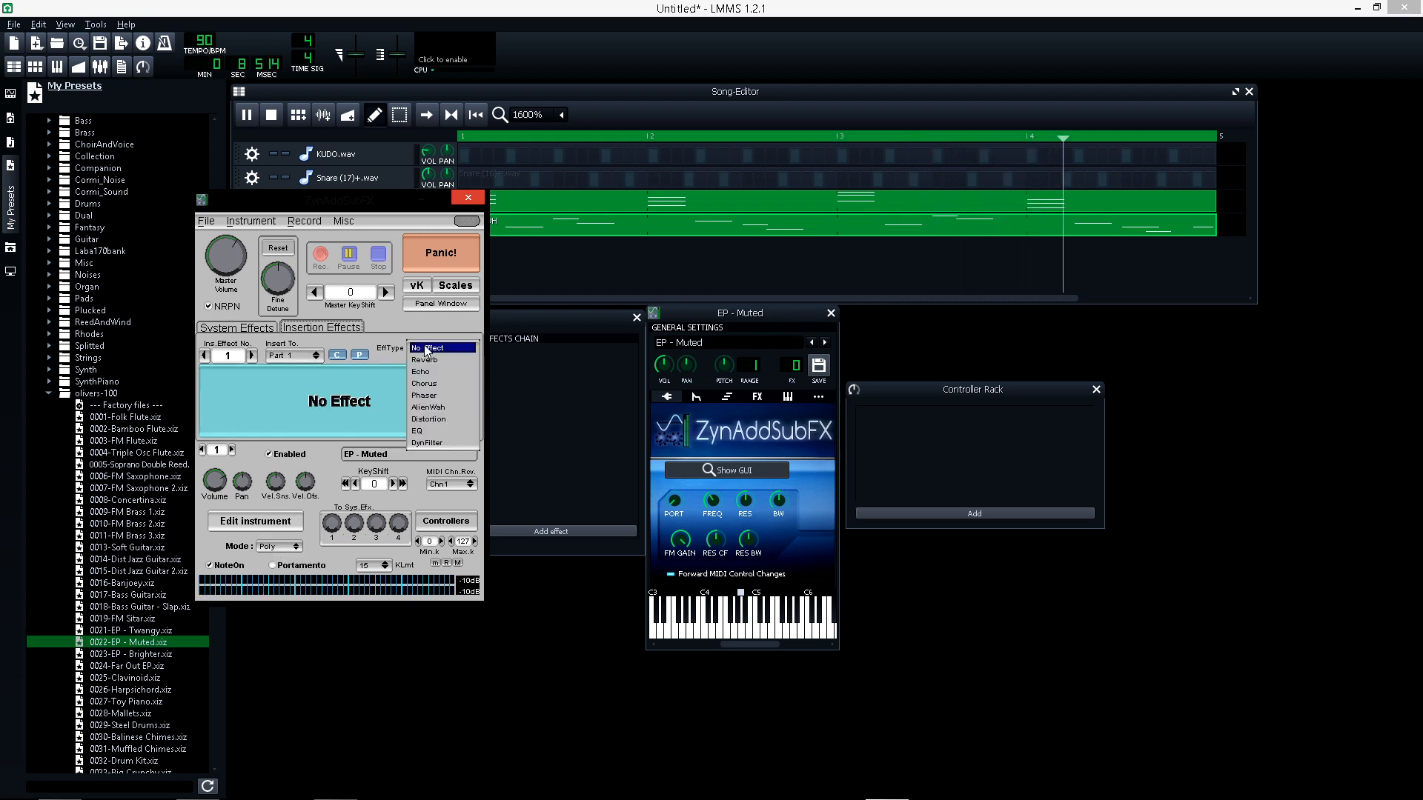
left_click(437, 361)
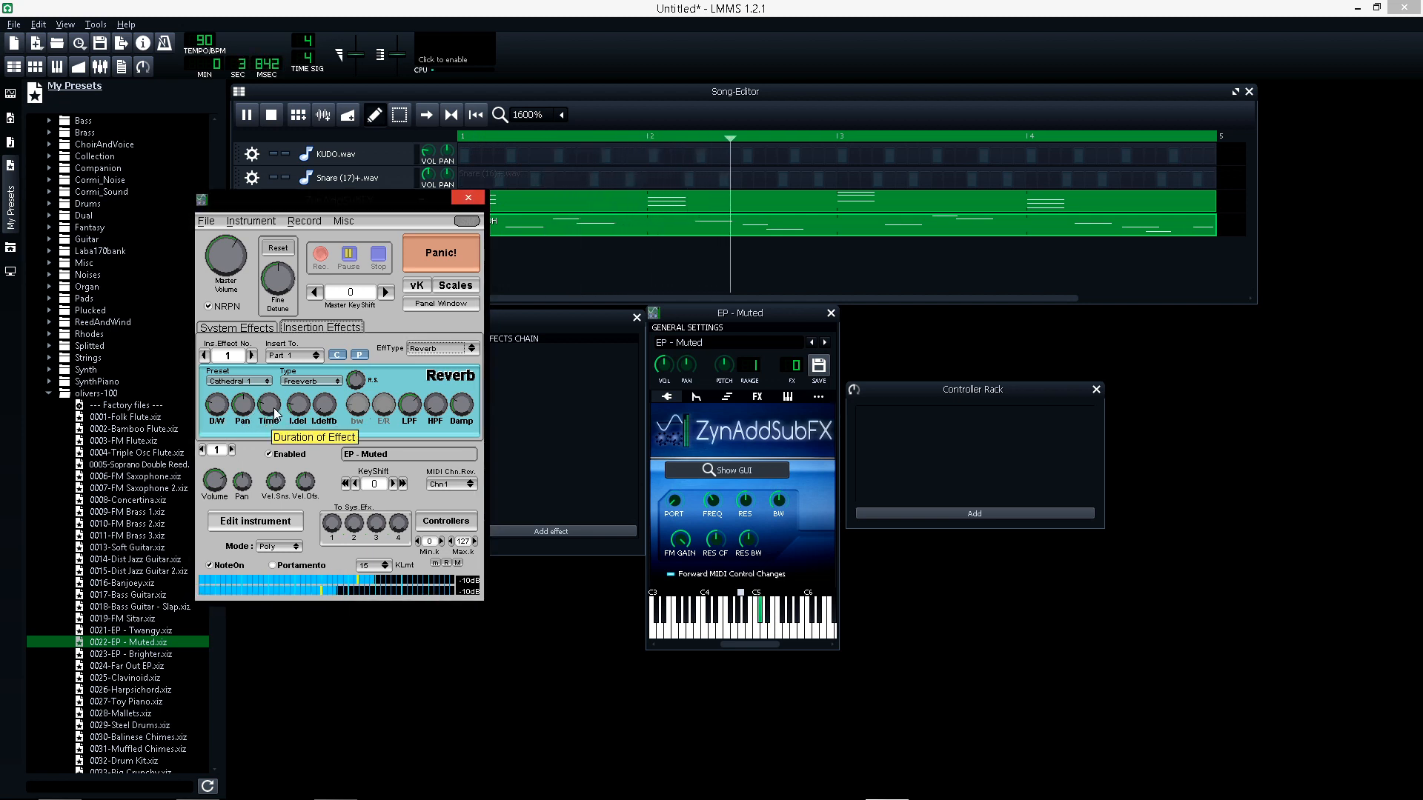
Assign insertion effect 2 to Part 1 as an Echo
left_click(252, 356)
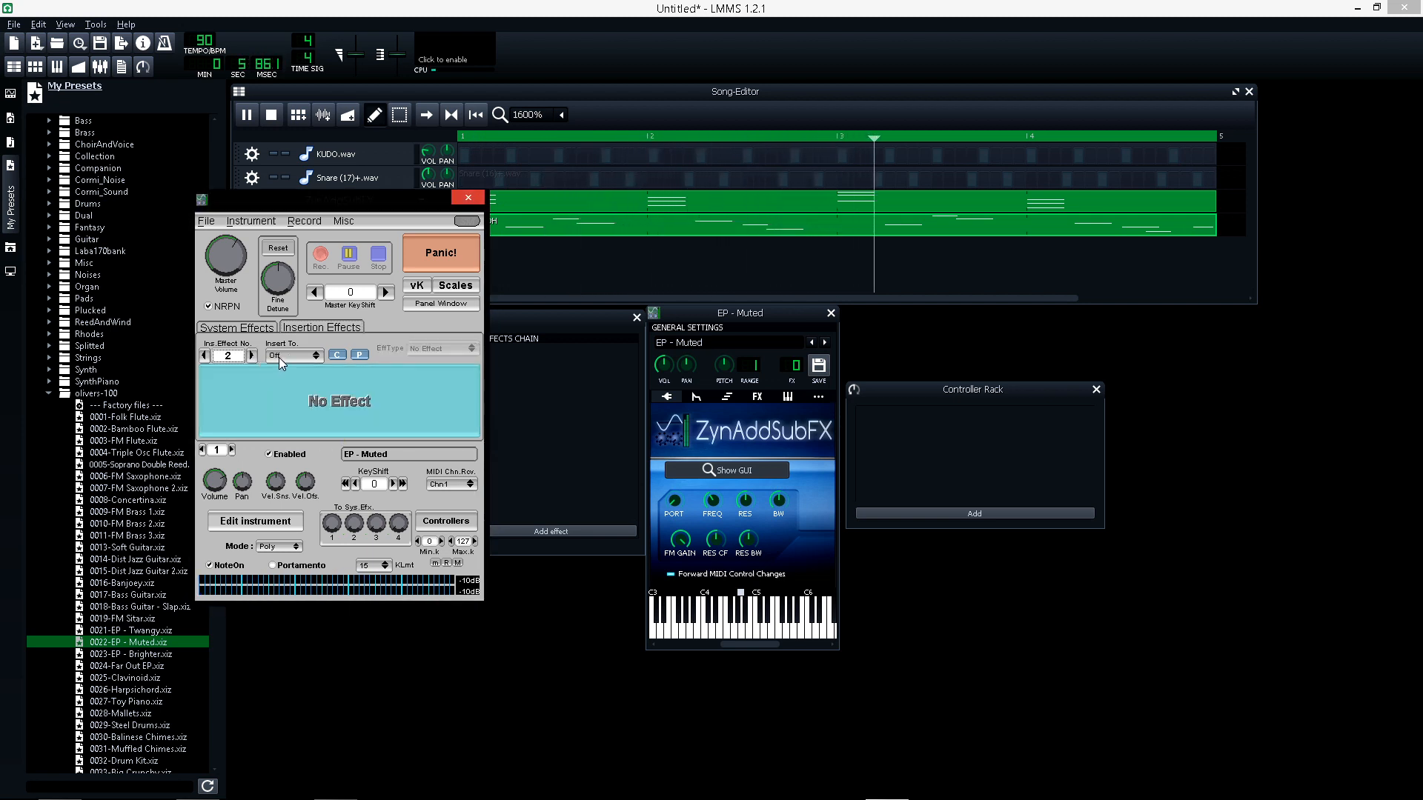
left_click(279, 357)
left_click(289, 369)
left_click(442, 348)
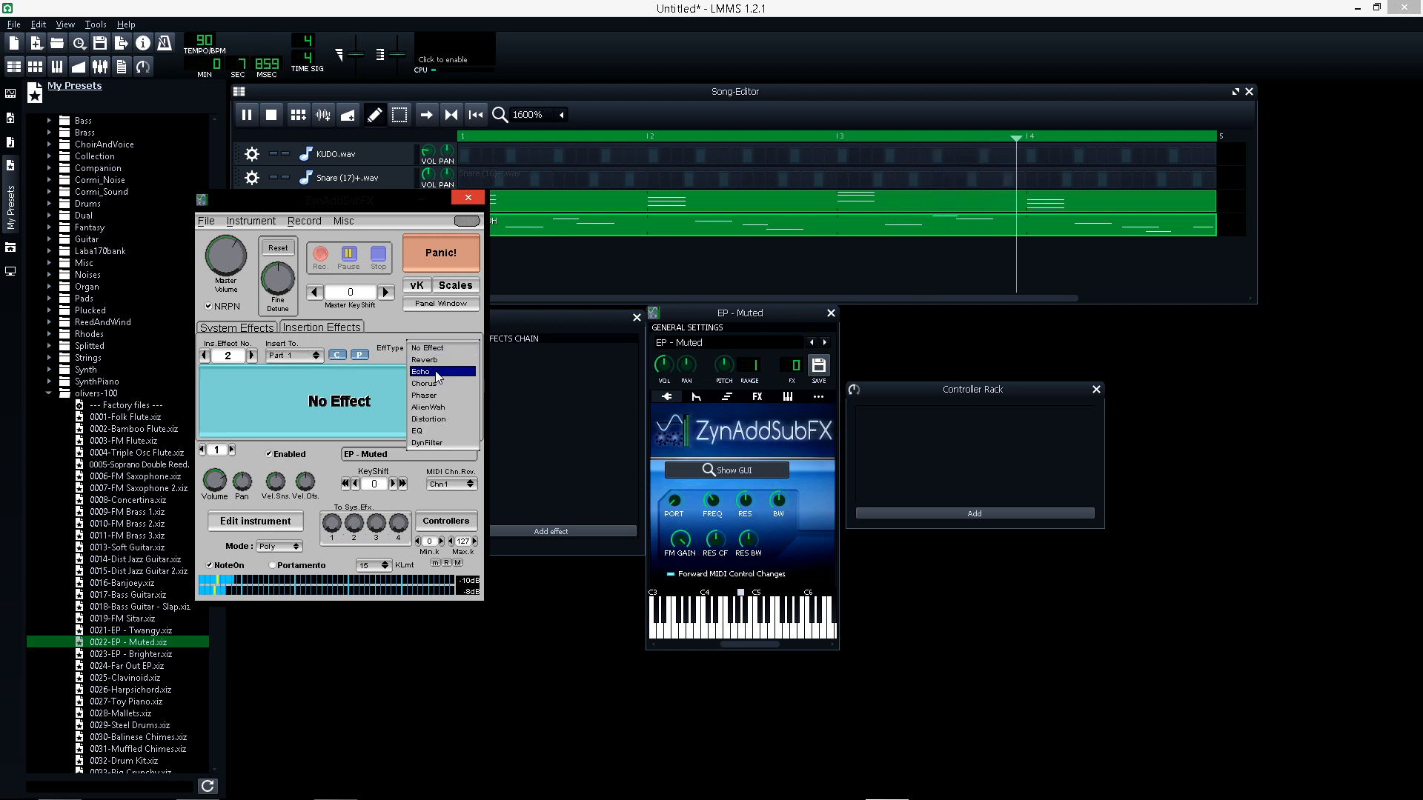
left_click(441, 371)
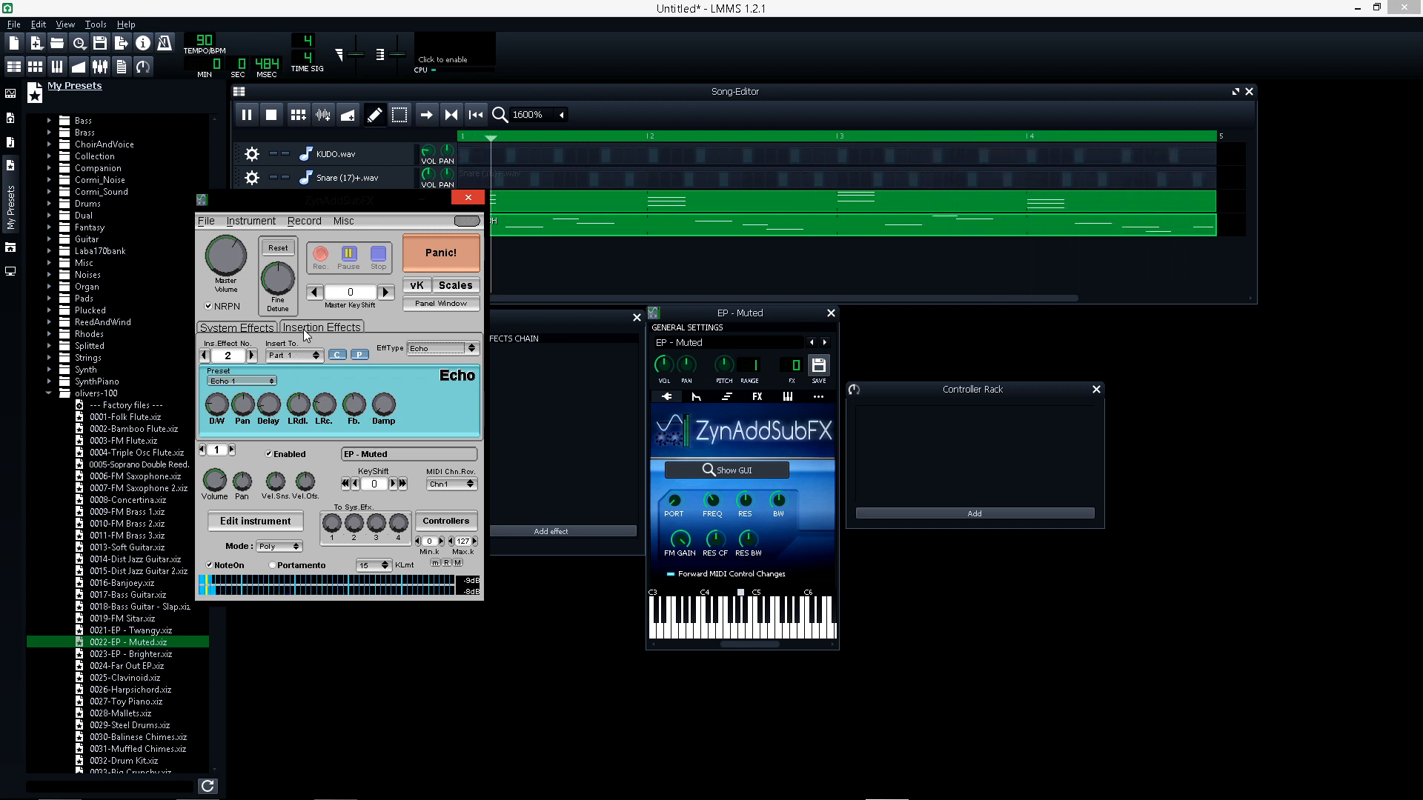
Lower the EP - Muted filter frequency to about 42, close the instrument window and stop playback
left_click(717, 509)
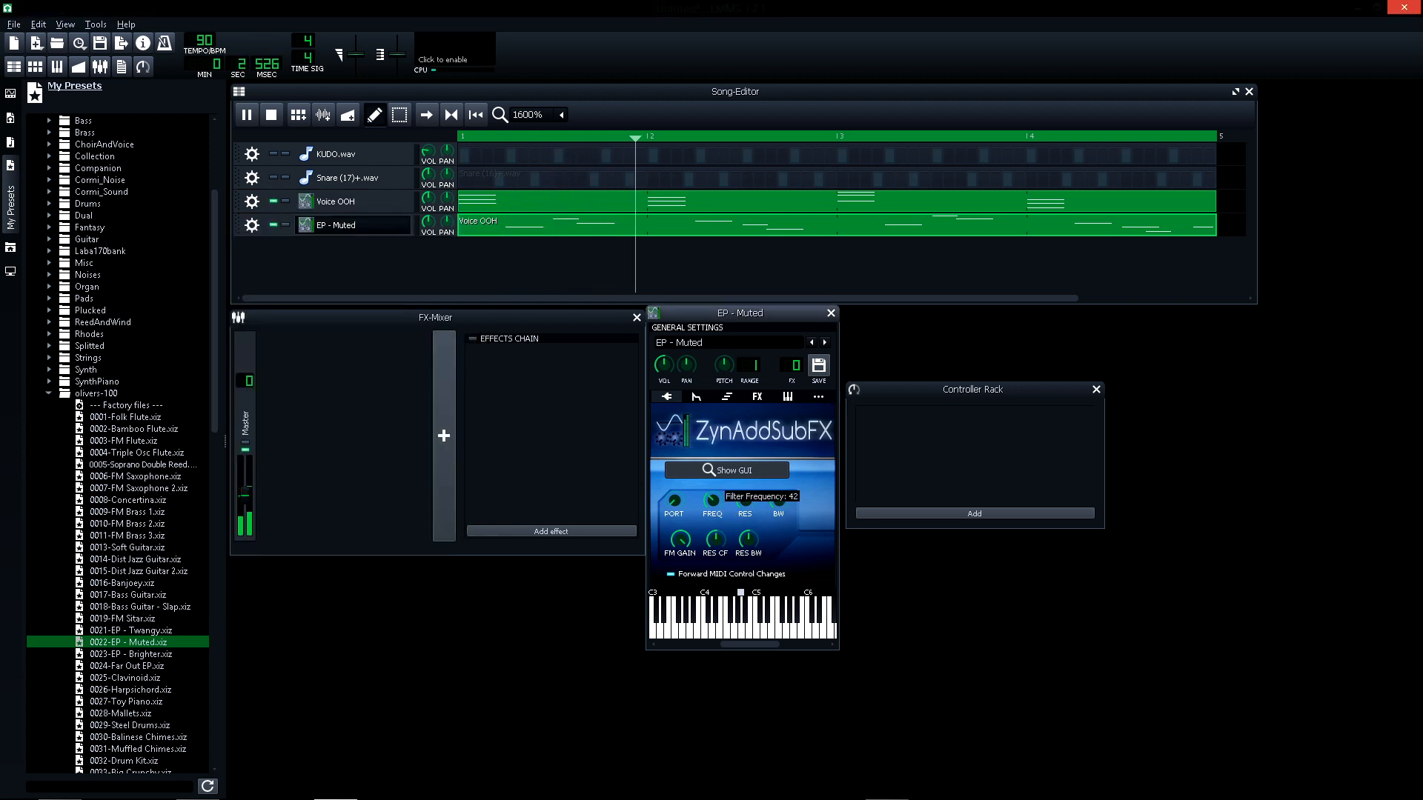
left_click_drag(715, 506, 716, 509)
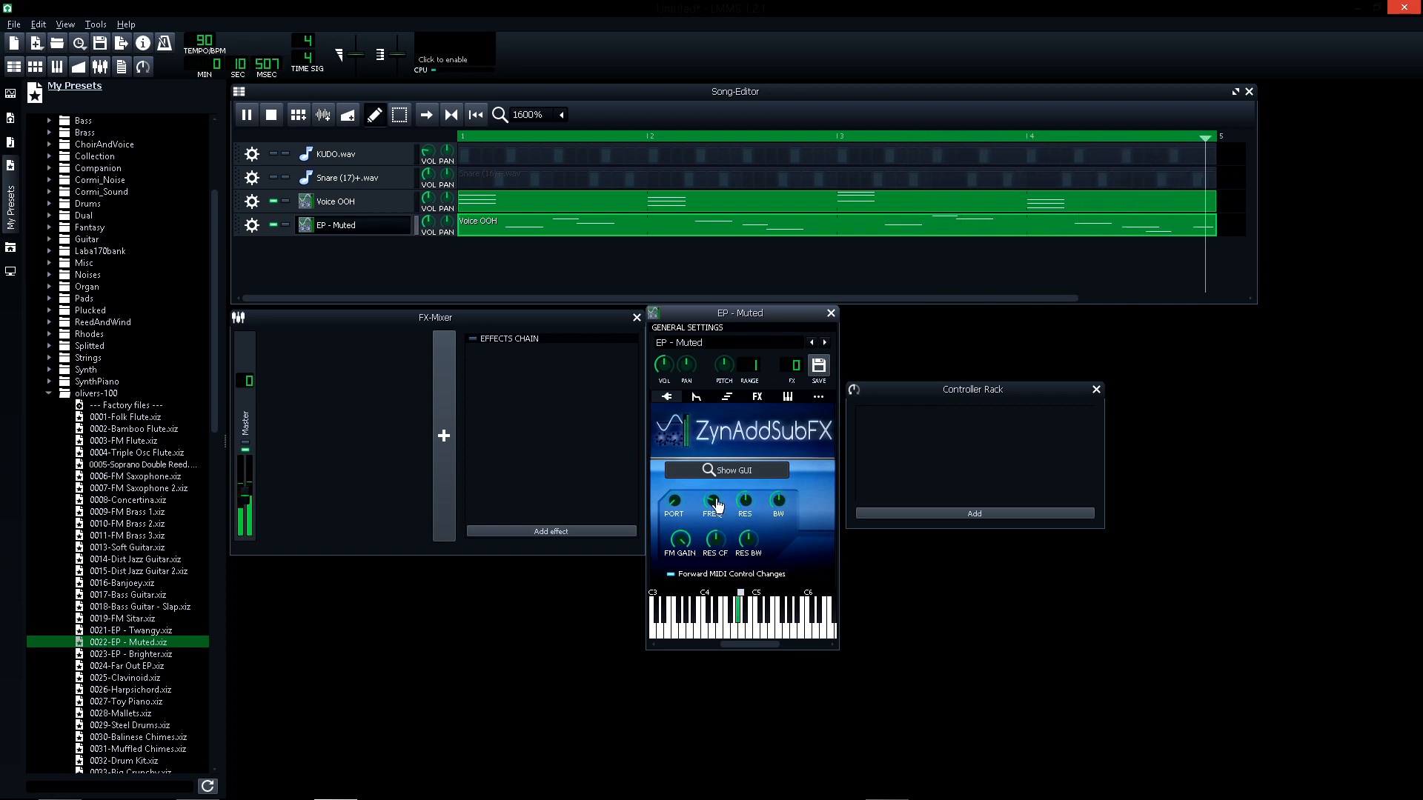
left_click(830, 312)
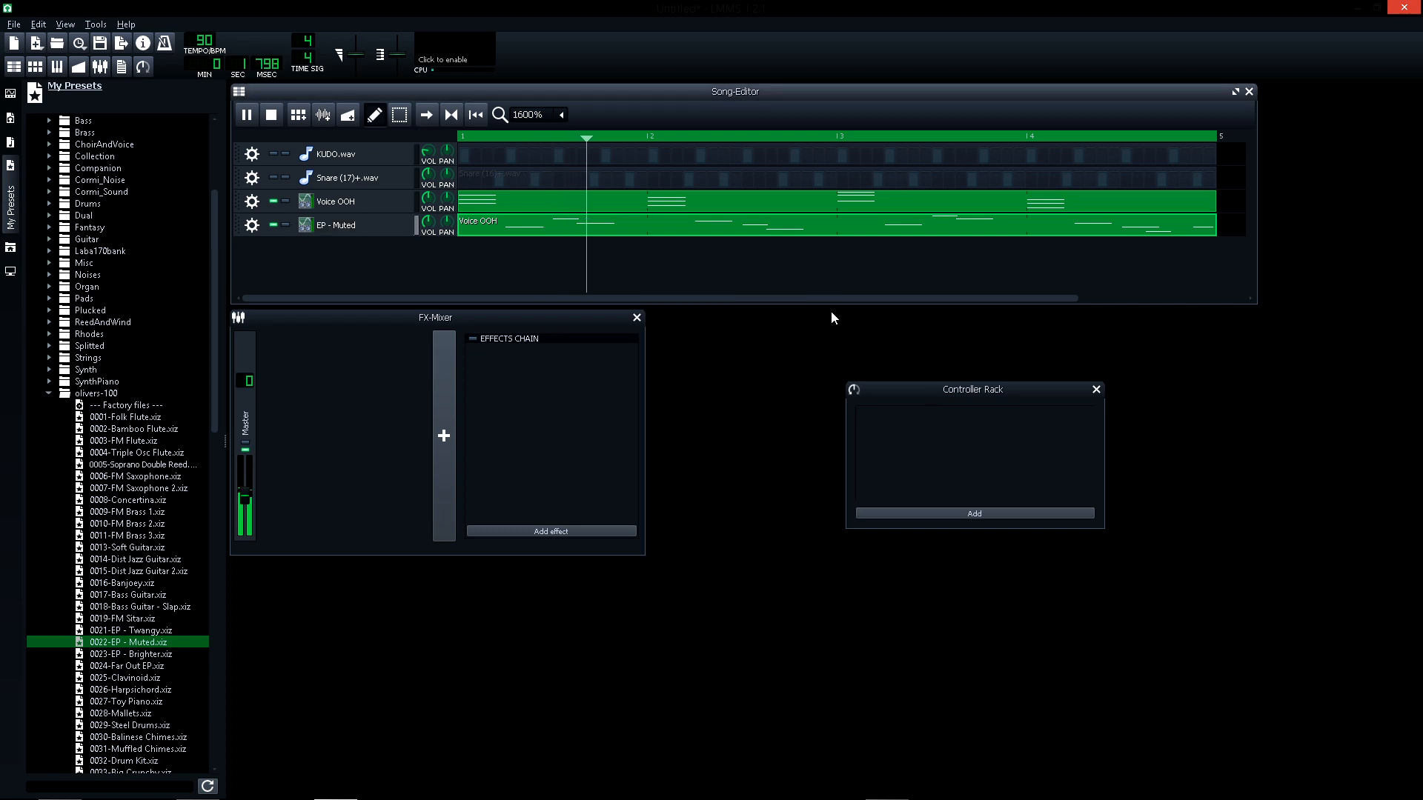
left_click(275, 114)
Try lengthening all Voice OOH chords to about one and a half beats, audition the clip and close the Piano-Roll
right_click(706, 205)
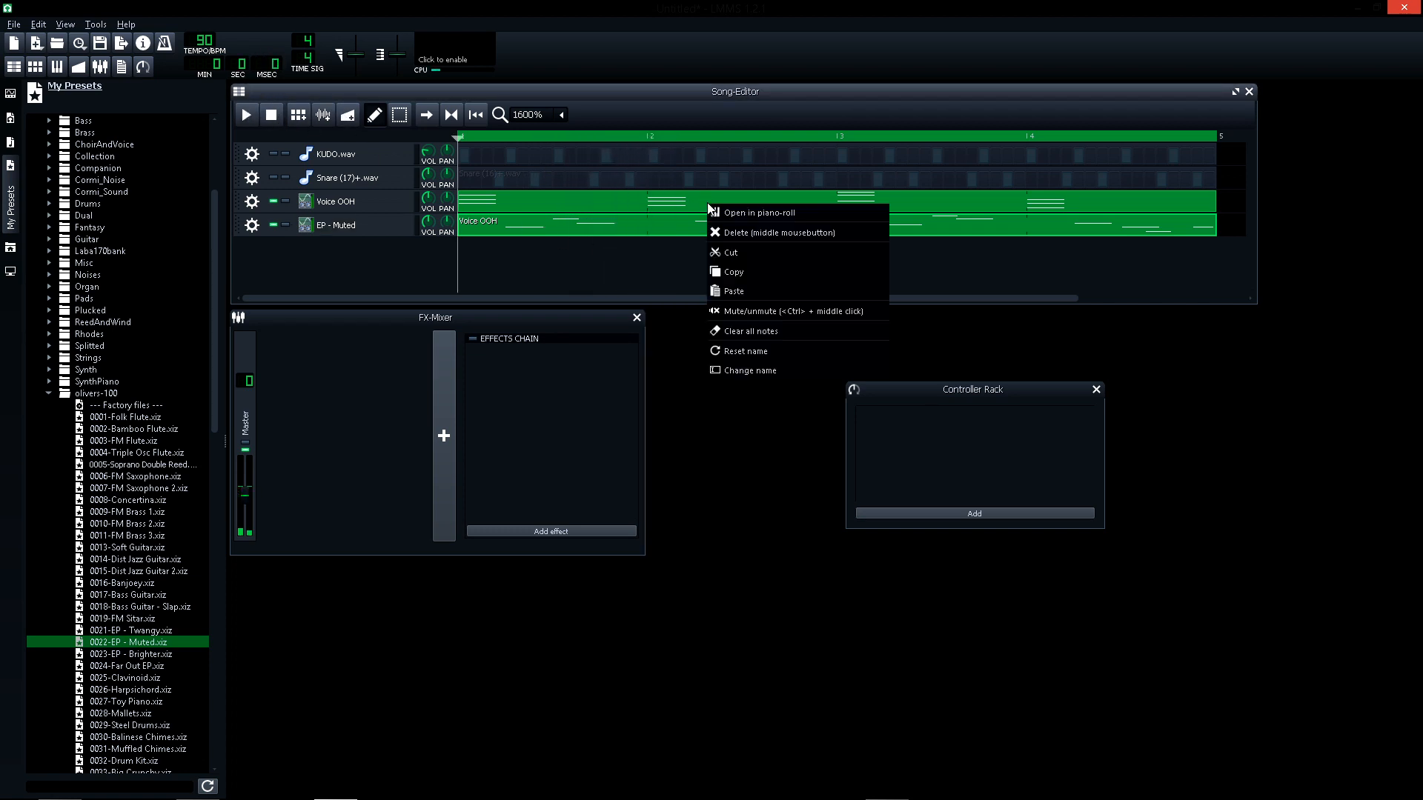
left_click(748, 214)
key("ctrl+a")
left_click_drag(385, 425, 410, 426)
key("space")
left_click(206, 790)
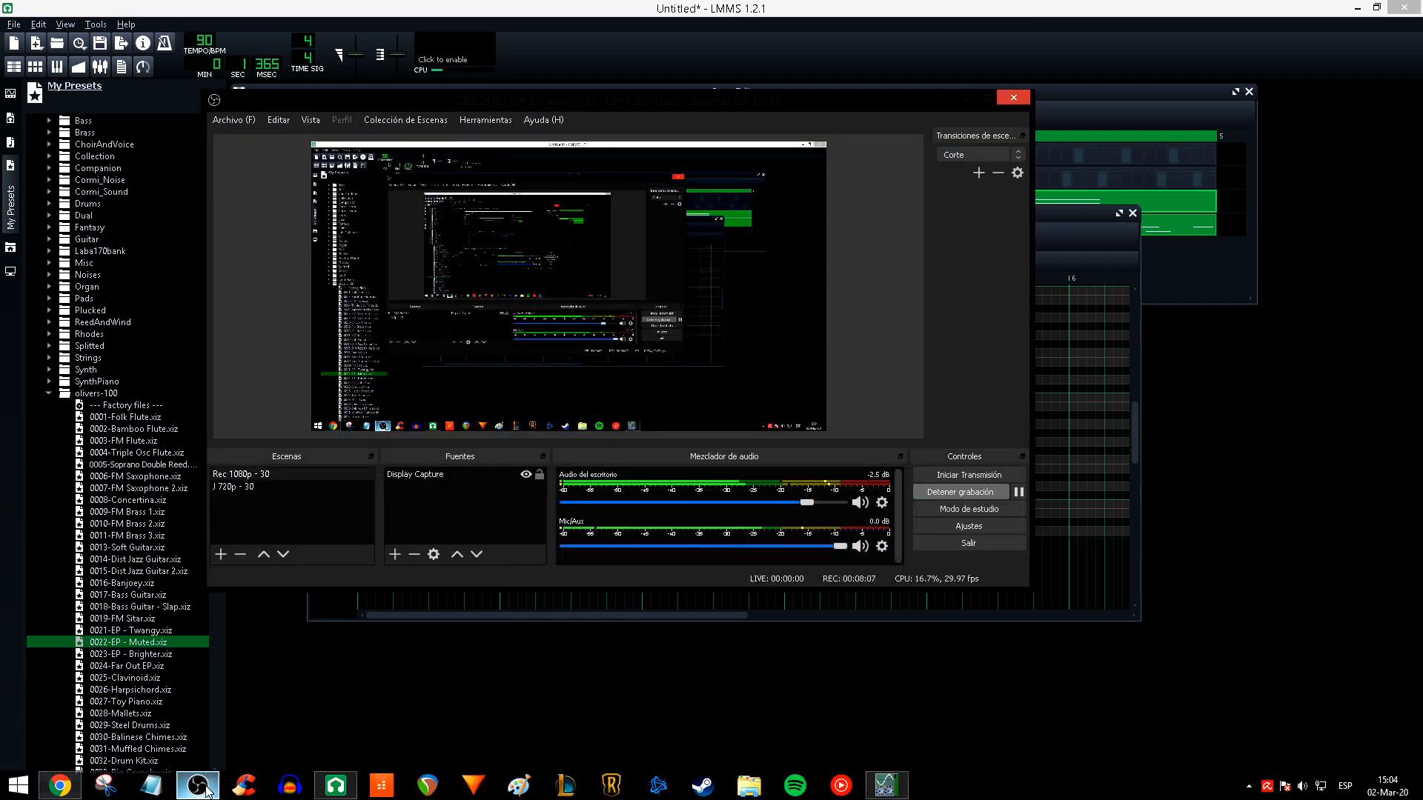
left_click(206, 790)
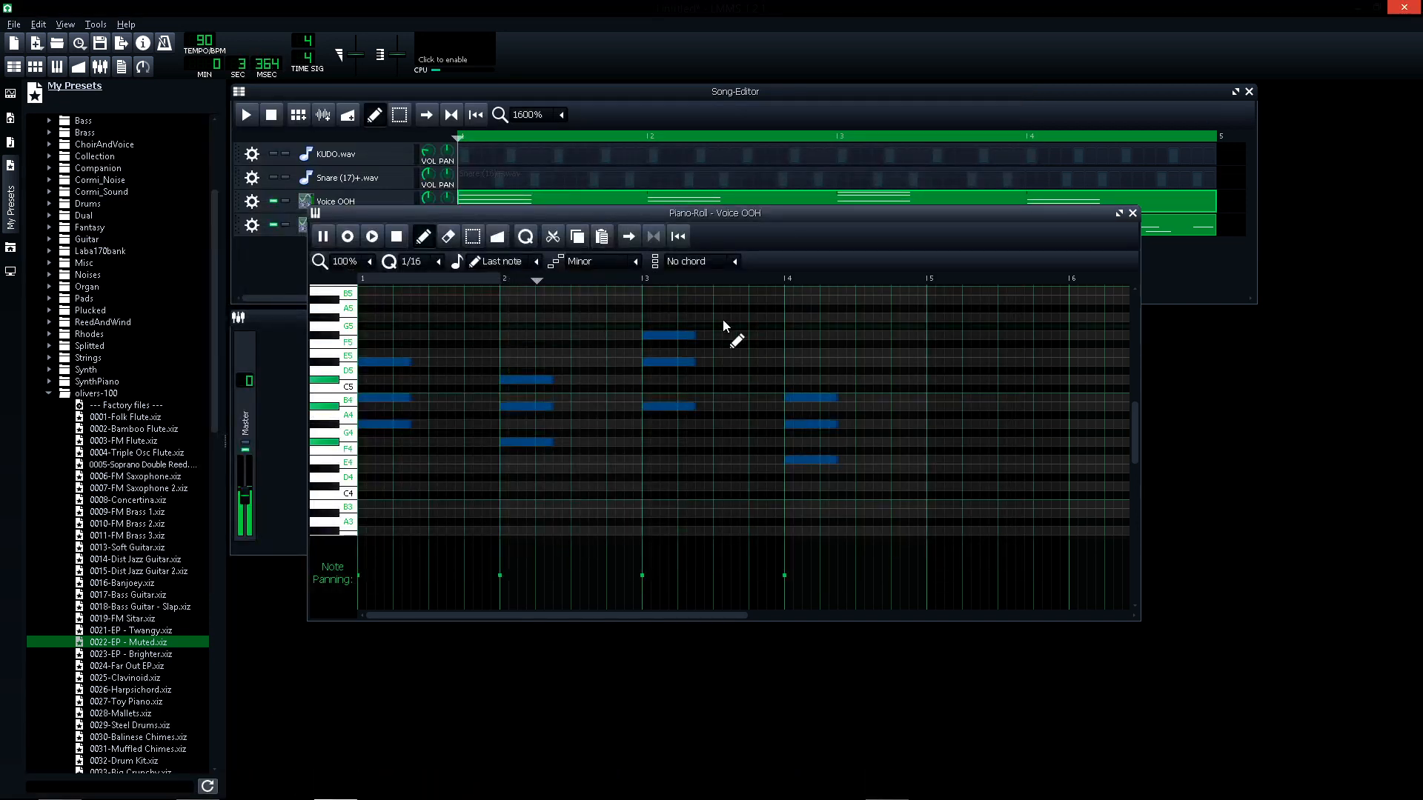
left_click(1133, 213)
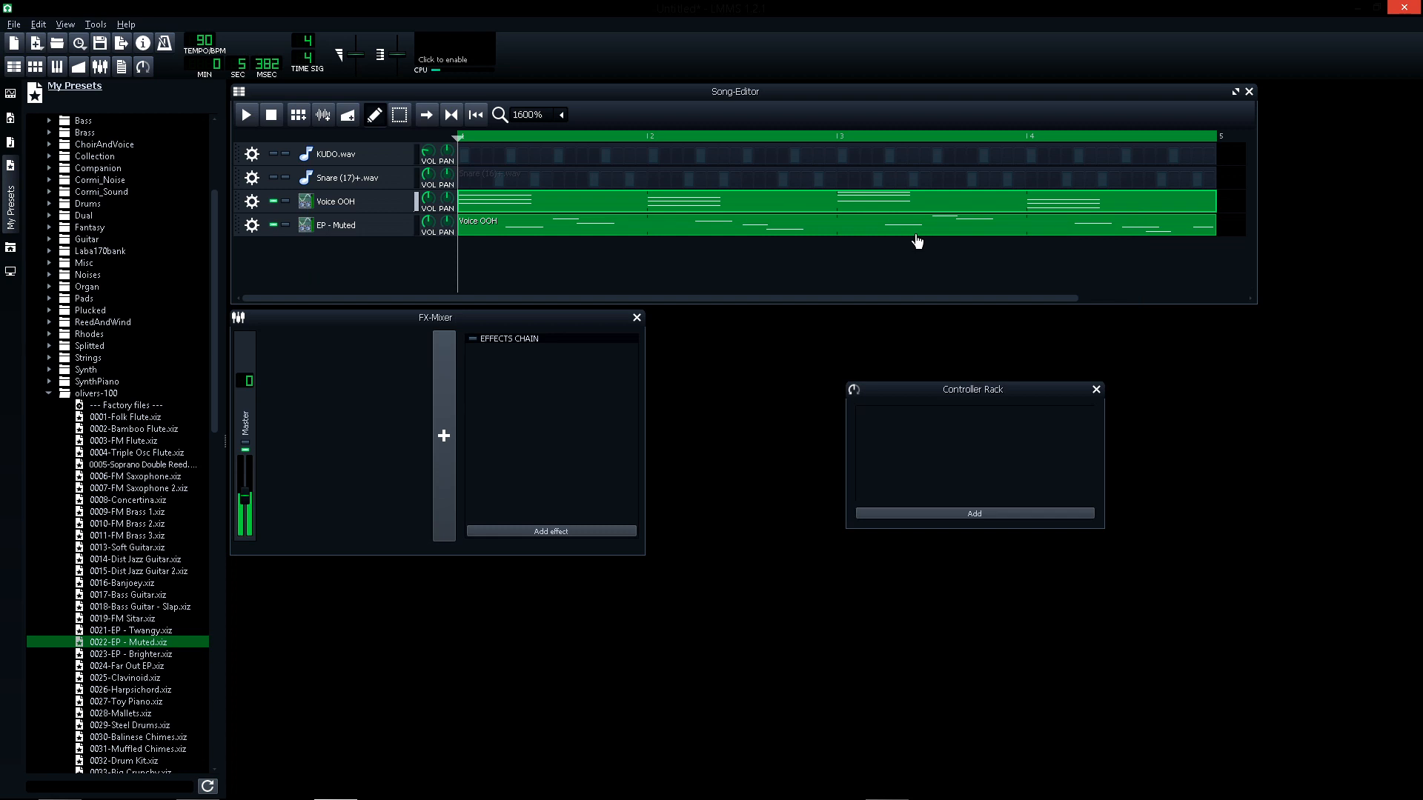
Play the song to check the Voice OOH chord length and look over the clip's notes
left_click(248, 116)
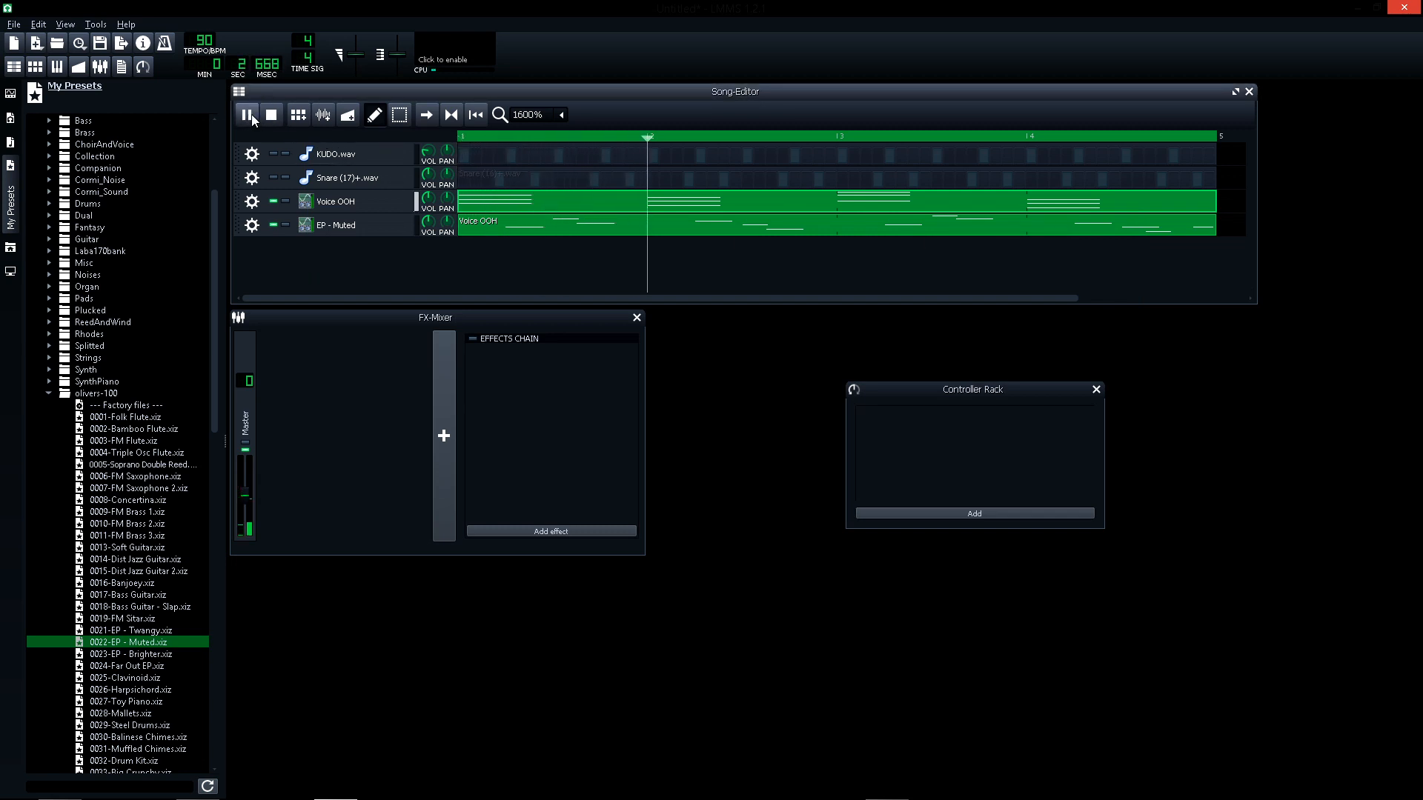
left_click(270, 117)
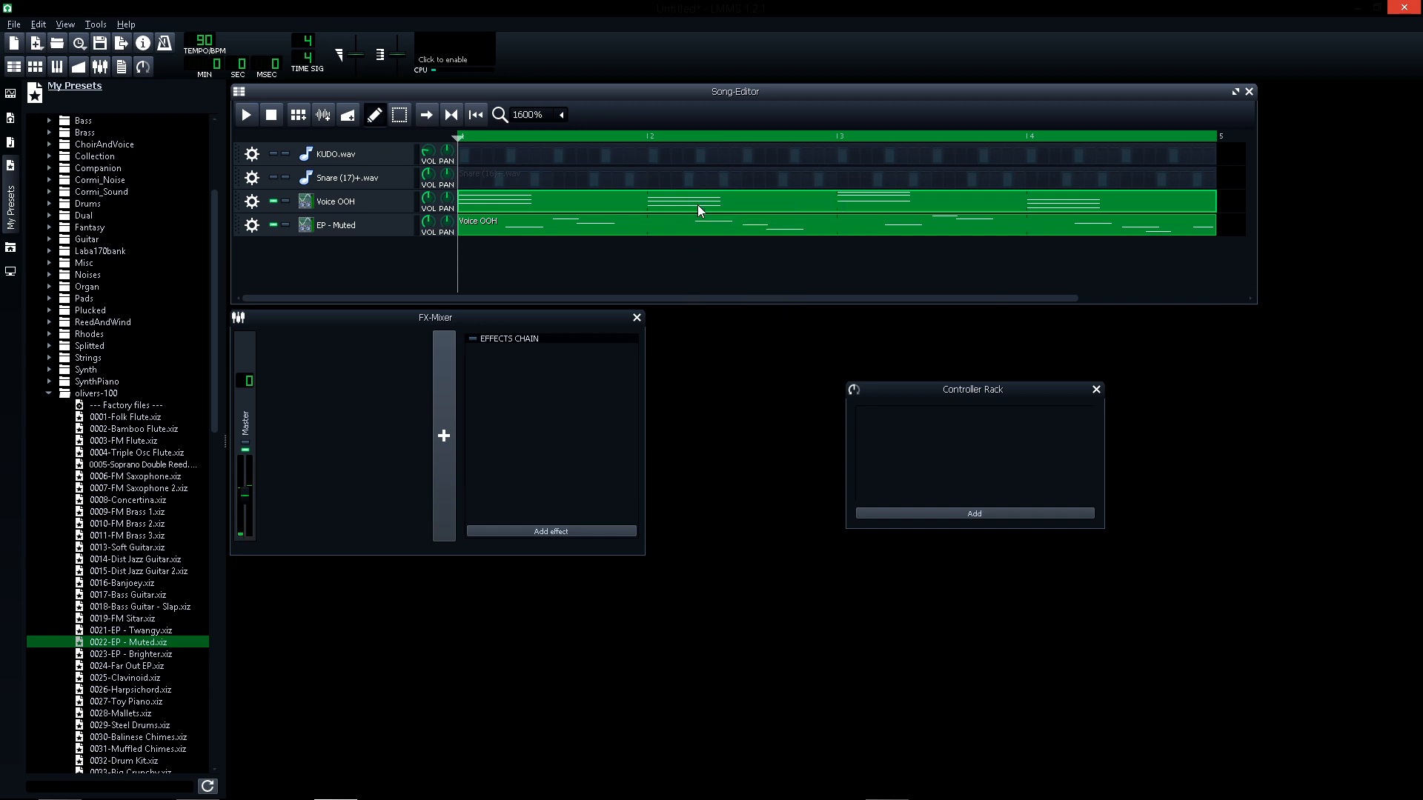
double_click(695, 206)
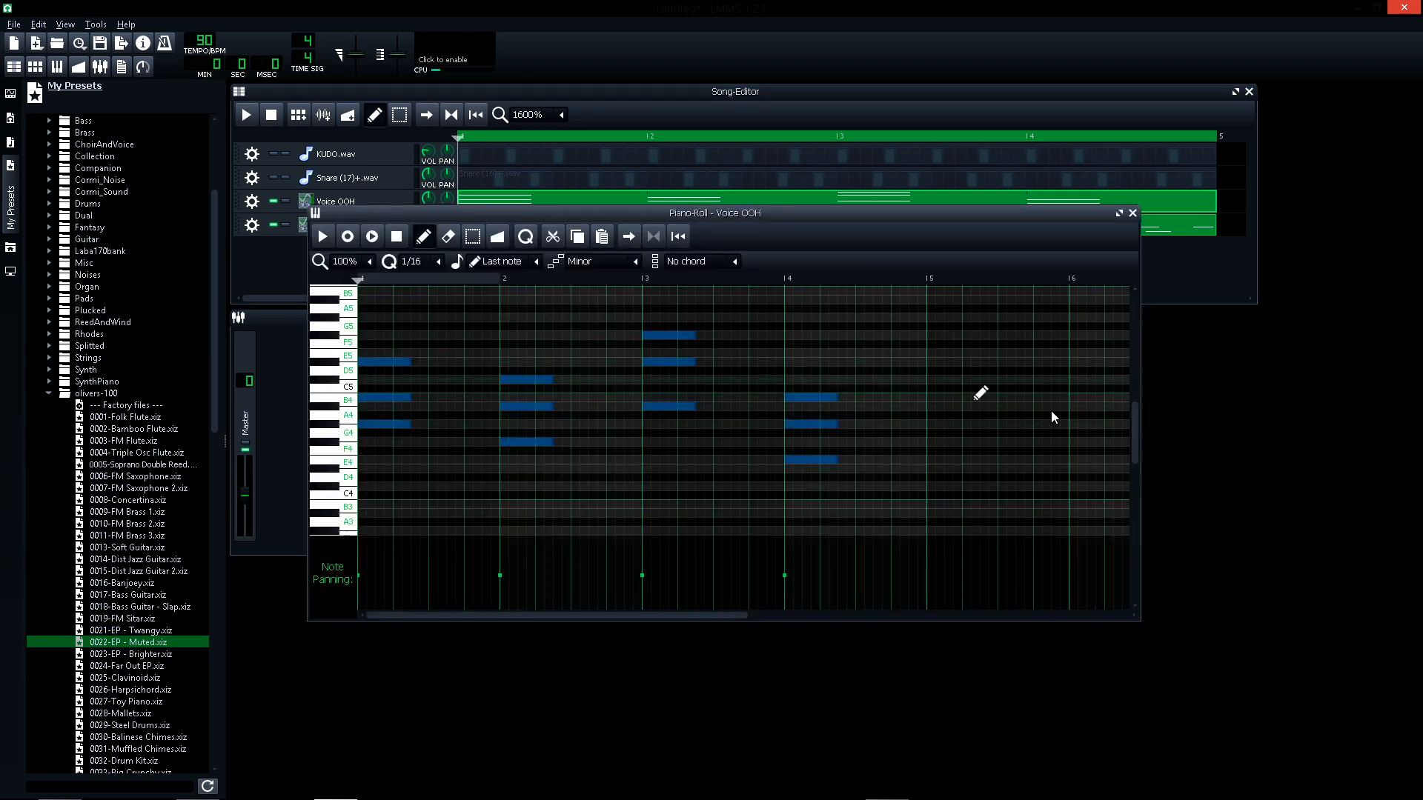
left_click(1132, 213)
Open the EP - Muted clip, transpose all its notes up one octave, audition it and close the Piano-Roll
double_click(664, 228)
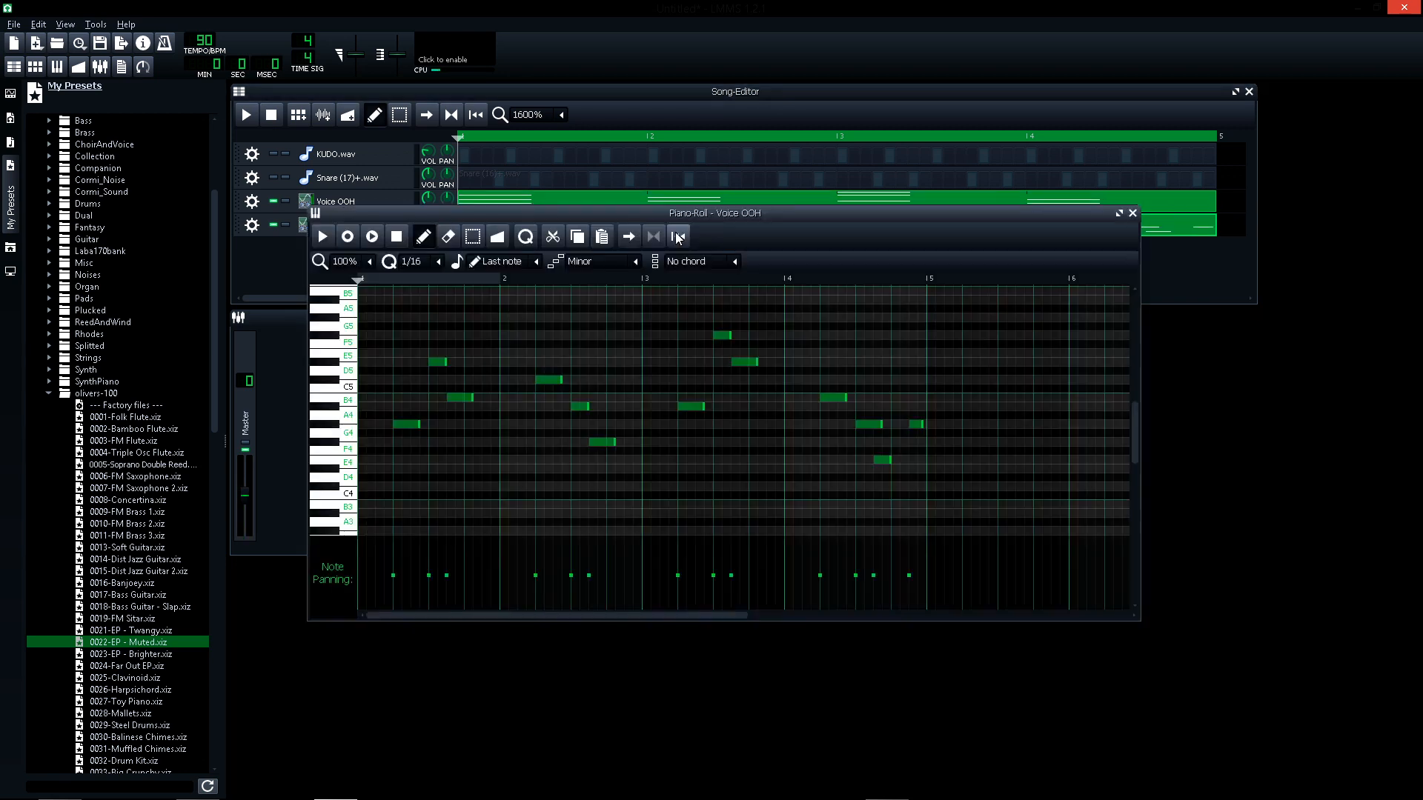
scroll(619, 370, "down", 3)
key("space")
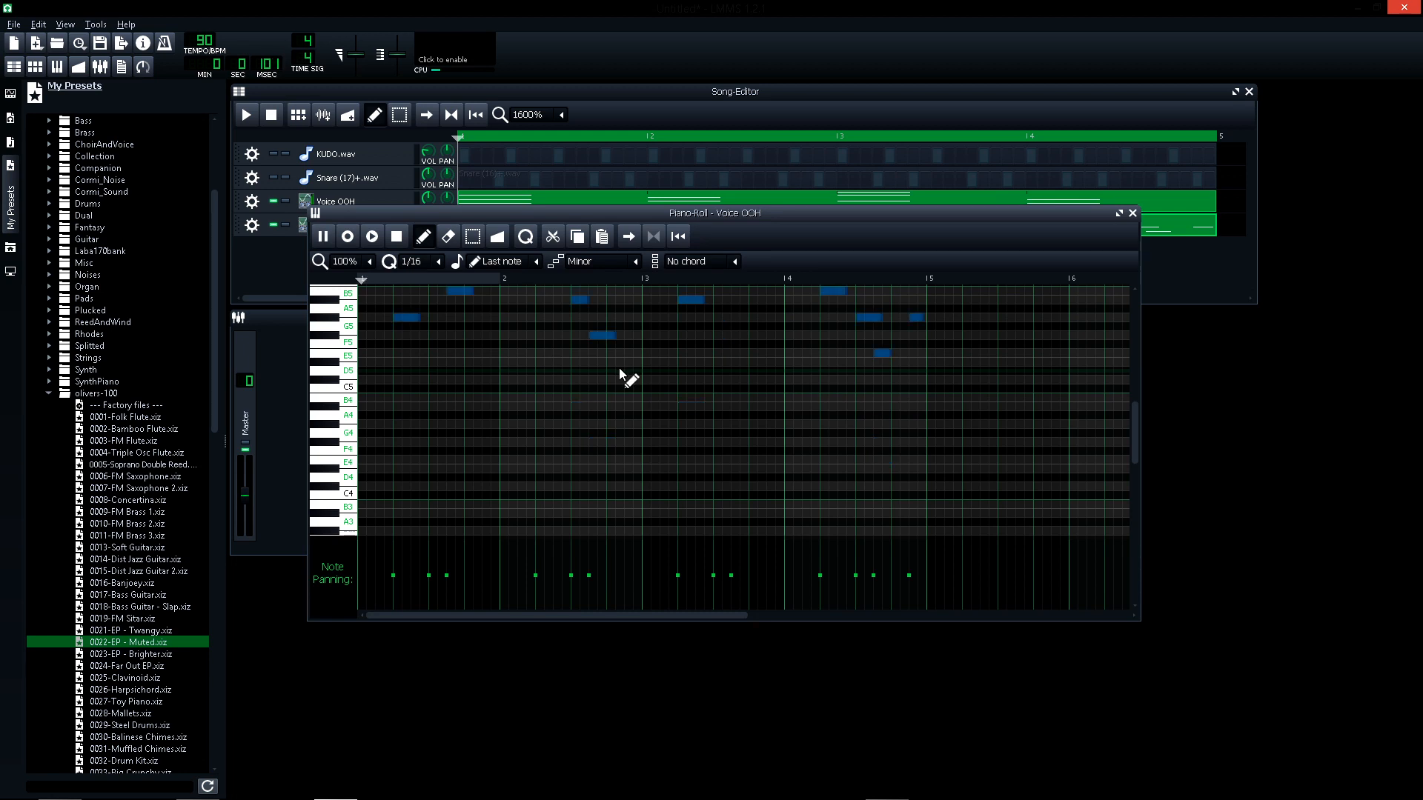
left_click(1133, 214)
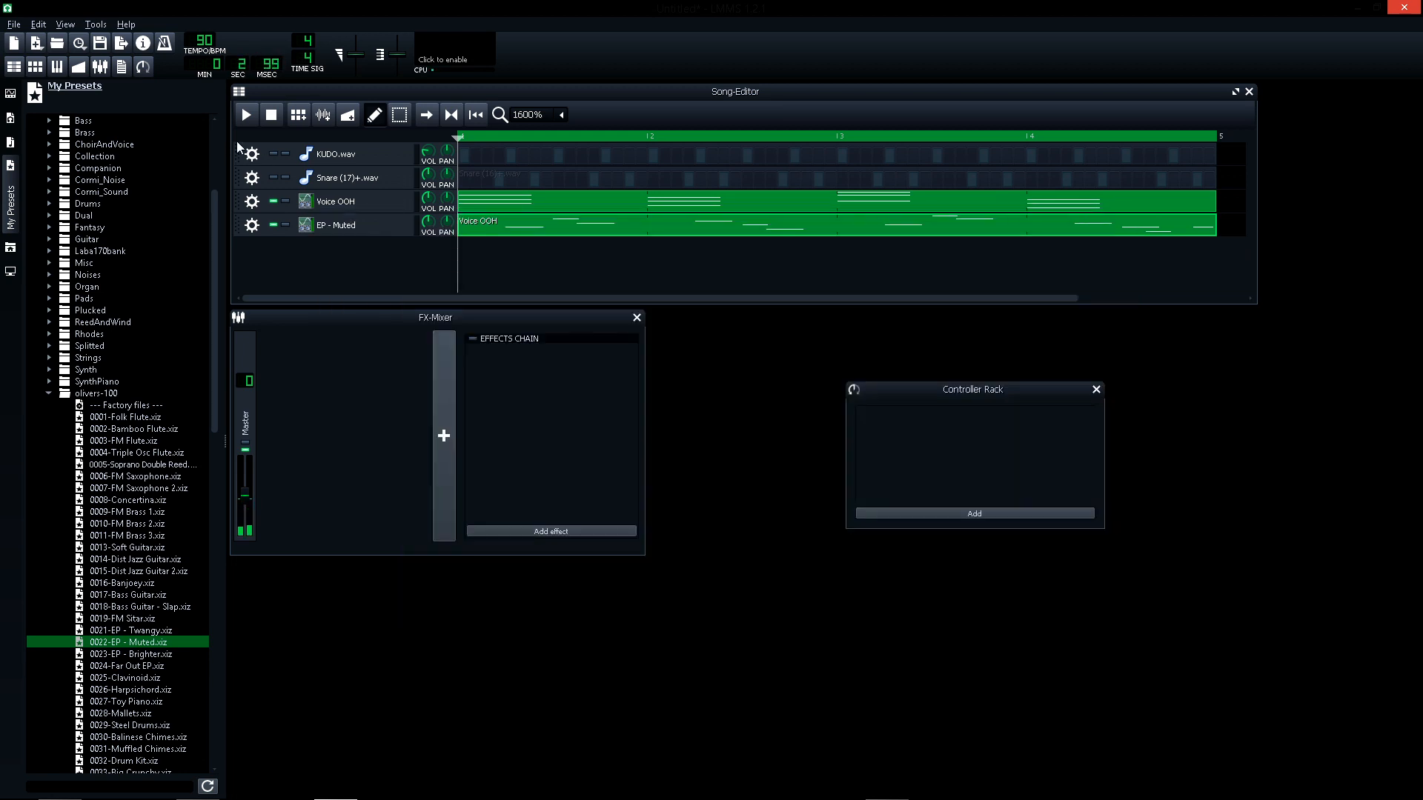
While the song plays, set all Voice OOH chords to one beat in length, close the Piano-Roll and stop playback
left_click(247, 116)
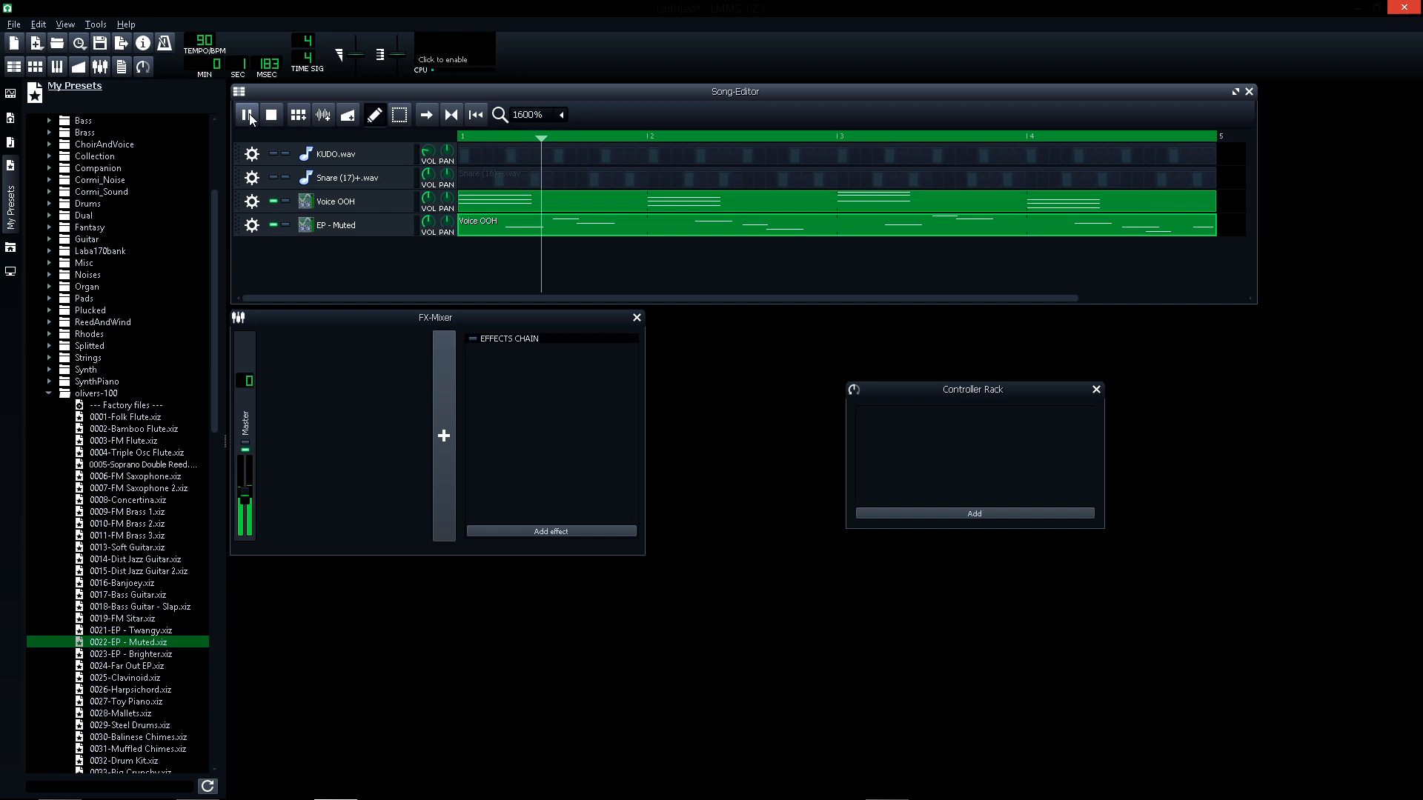
right_click(572, 214)
left_click(575, 214)
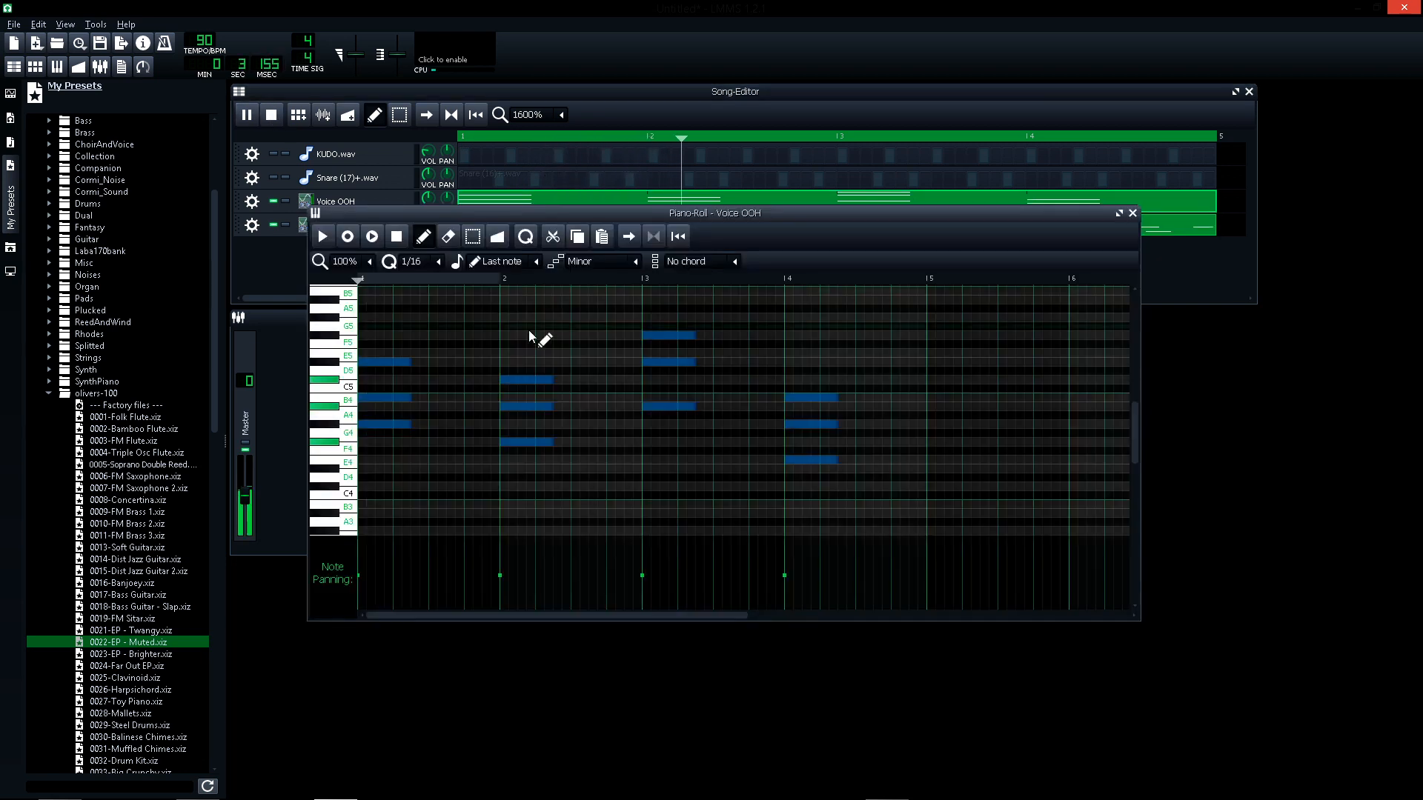
left_click_drag(374, 425, 394, 426)
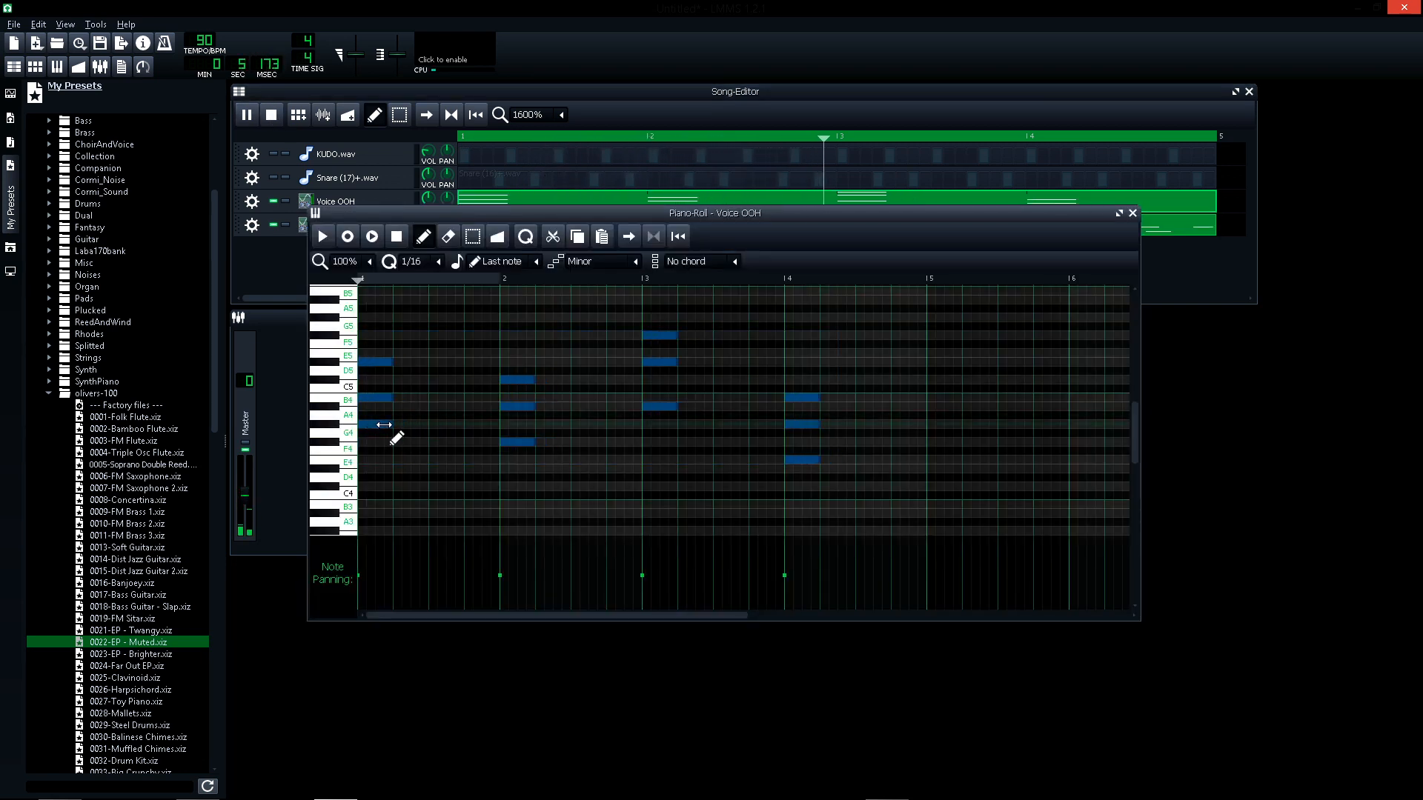
left_click(1133, 213)
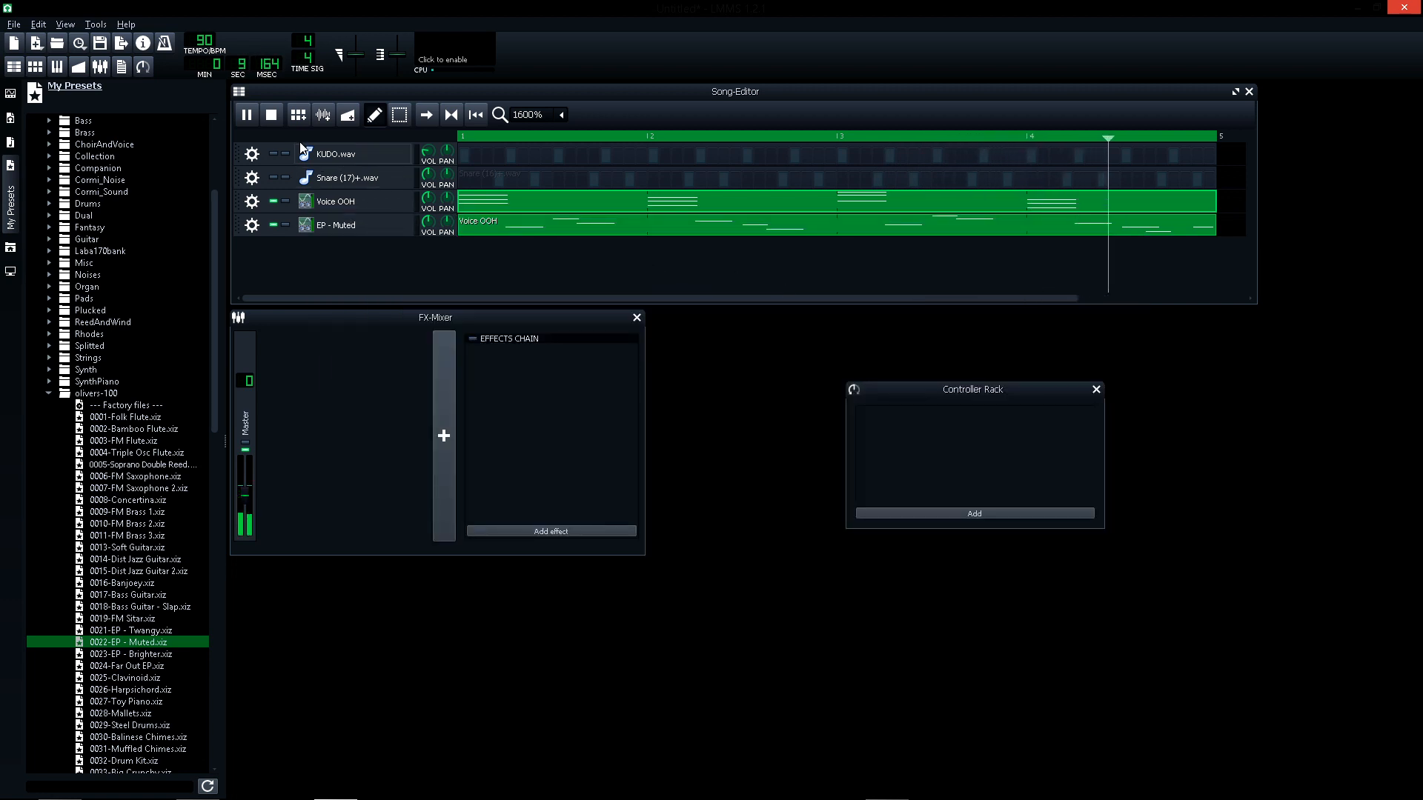
left_click(273, 121)
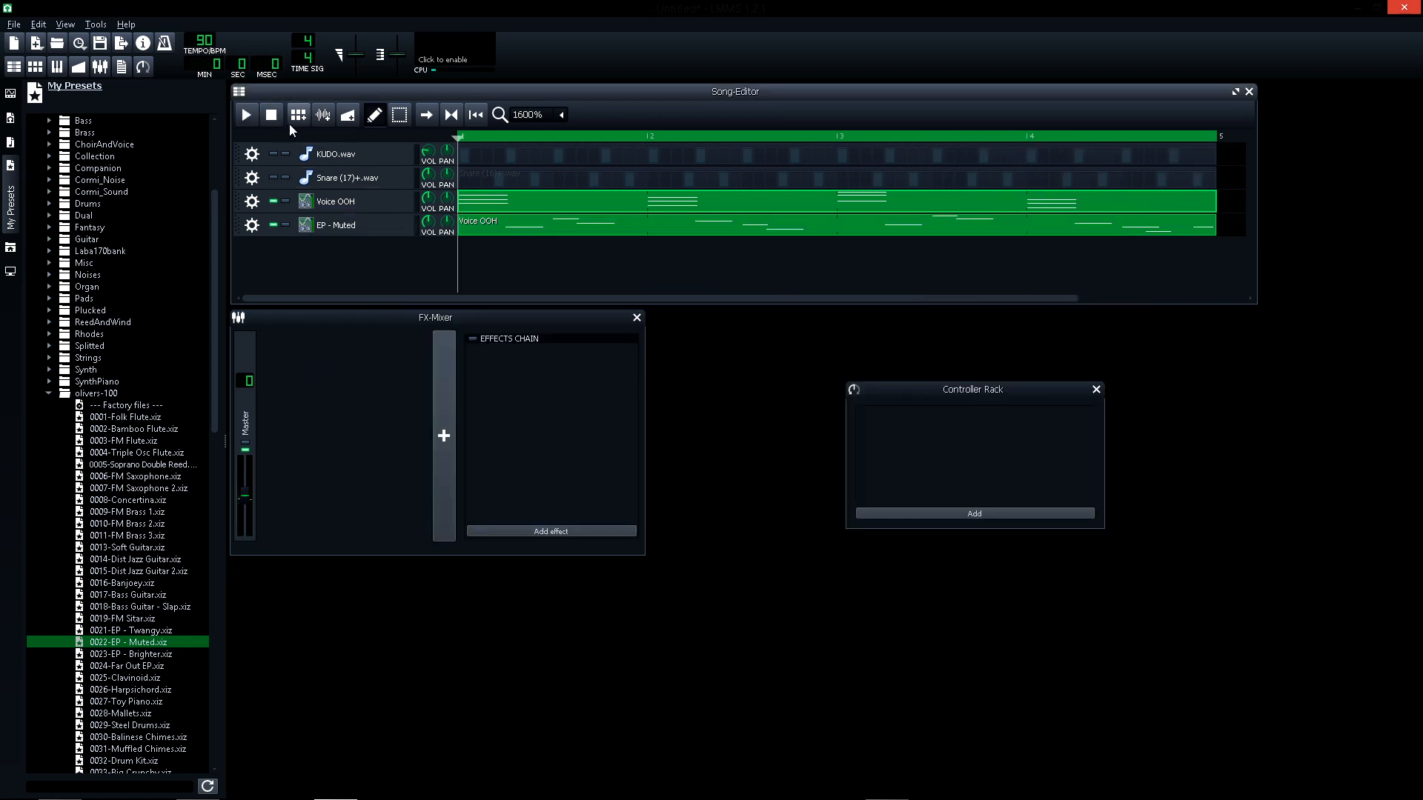
Turn off the Song-Editor's loop points and unmute the KUDO.wav and Snare (17)+.wav tracks
scroll(537, 126, "up", 2)
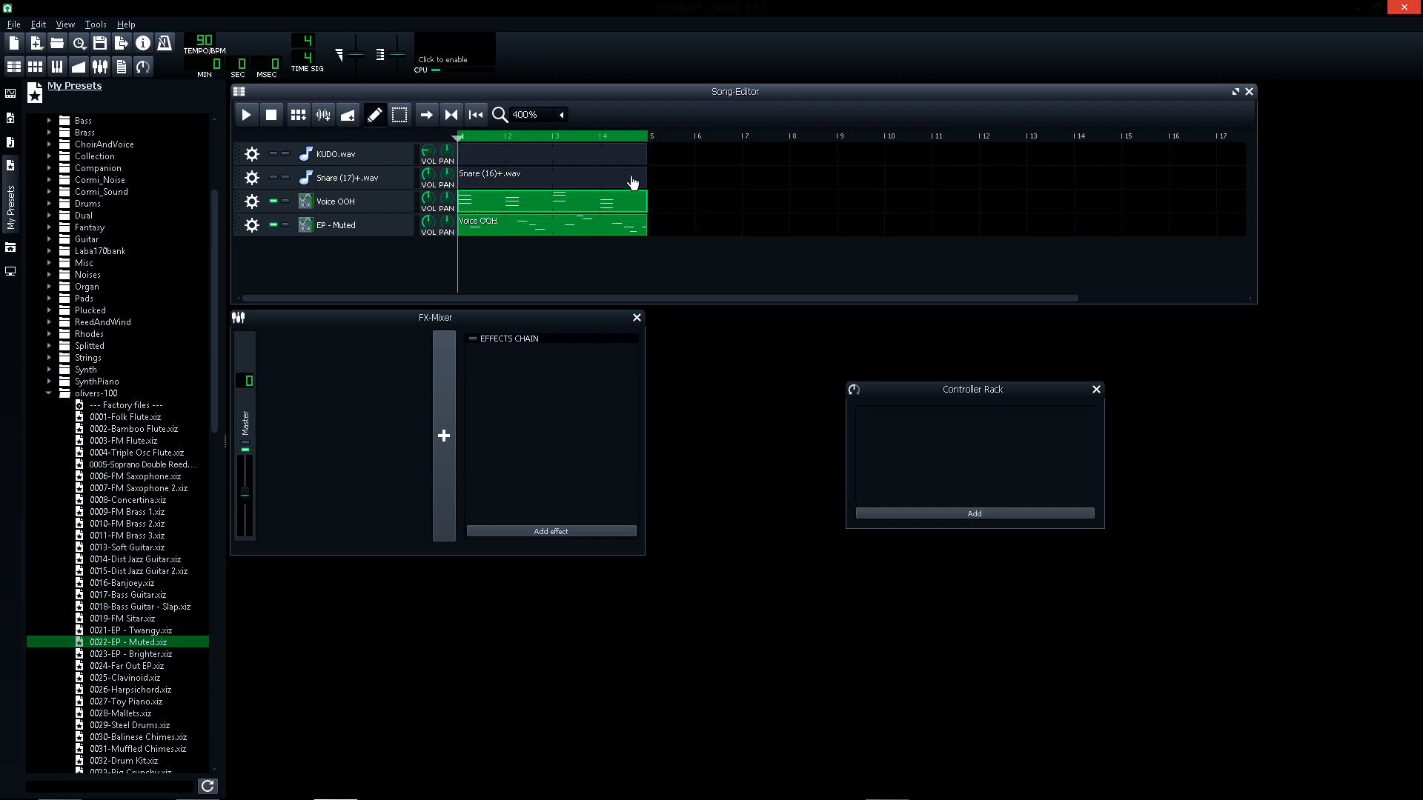
left_click(497, 138)
left_click(459, 117)
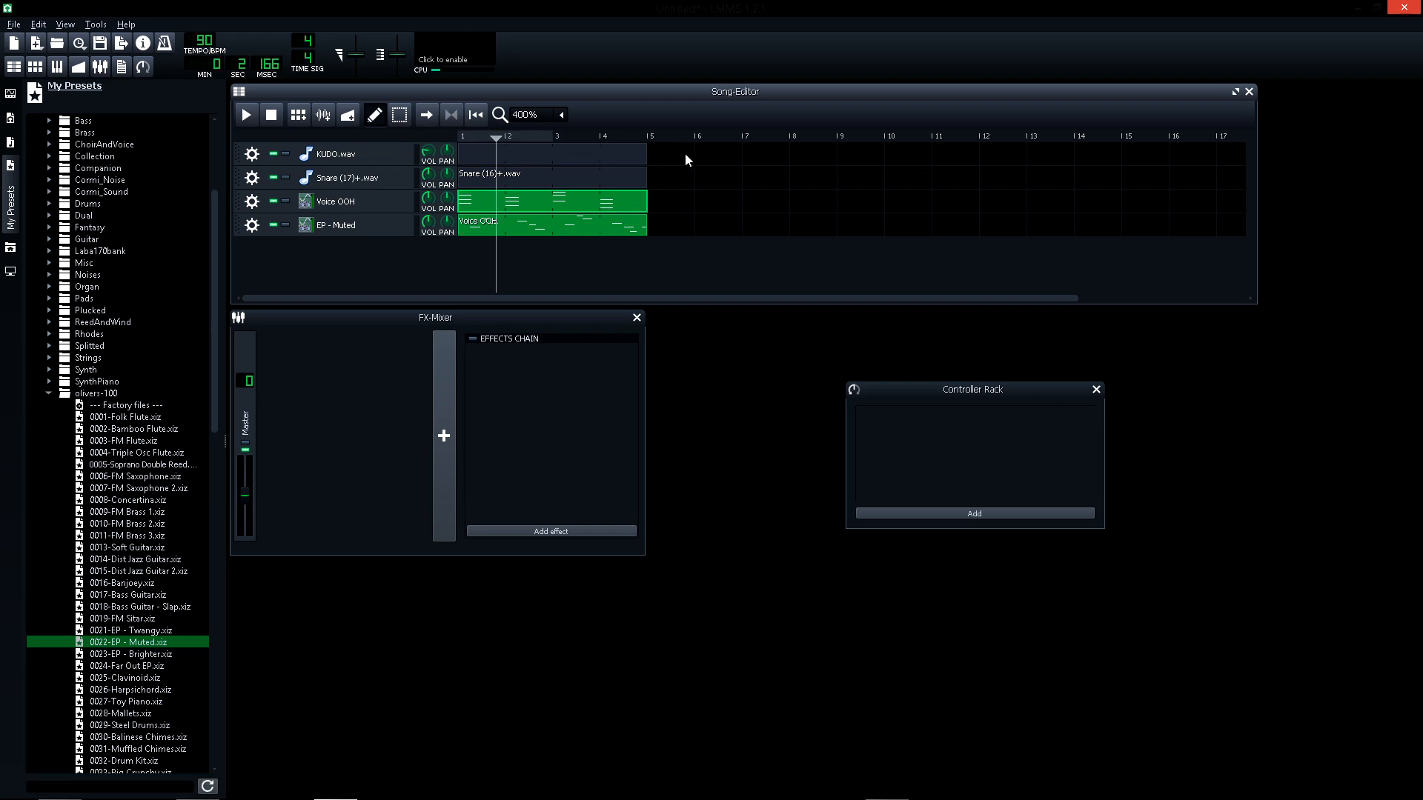
Copy the four-bar clips of all four tracks to bars 9–12 and shift the original section to bars 5–8
left_click(399, 115)
left_click_drag(684, 148, 833, 237)
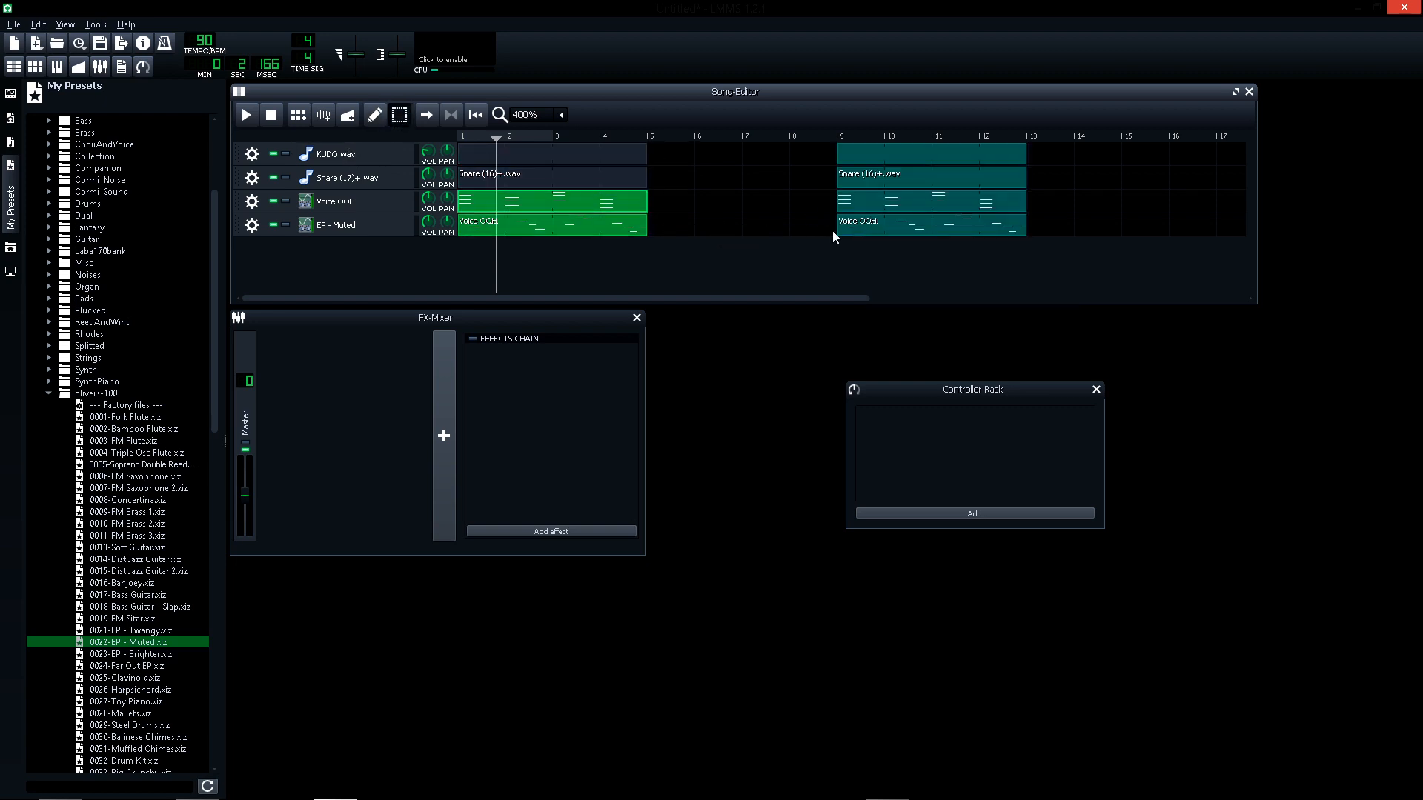
left_click_drag(657, 155, 808, 228)
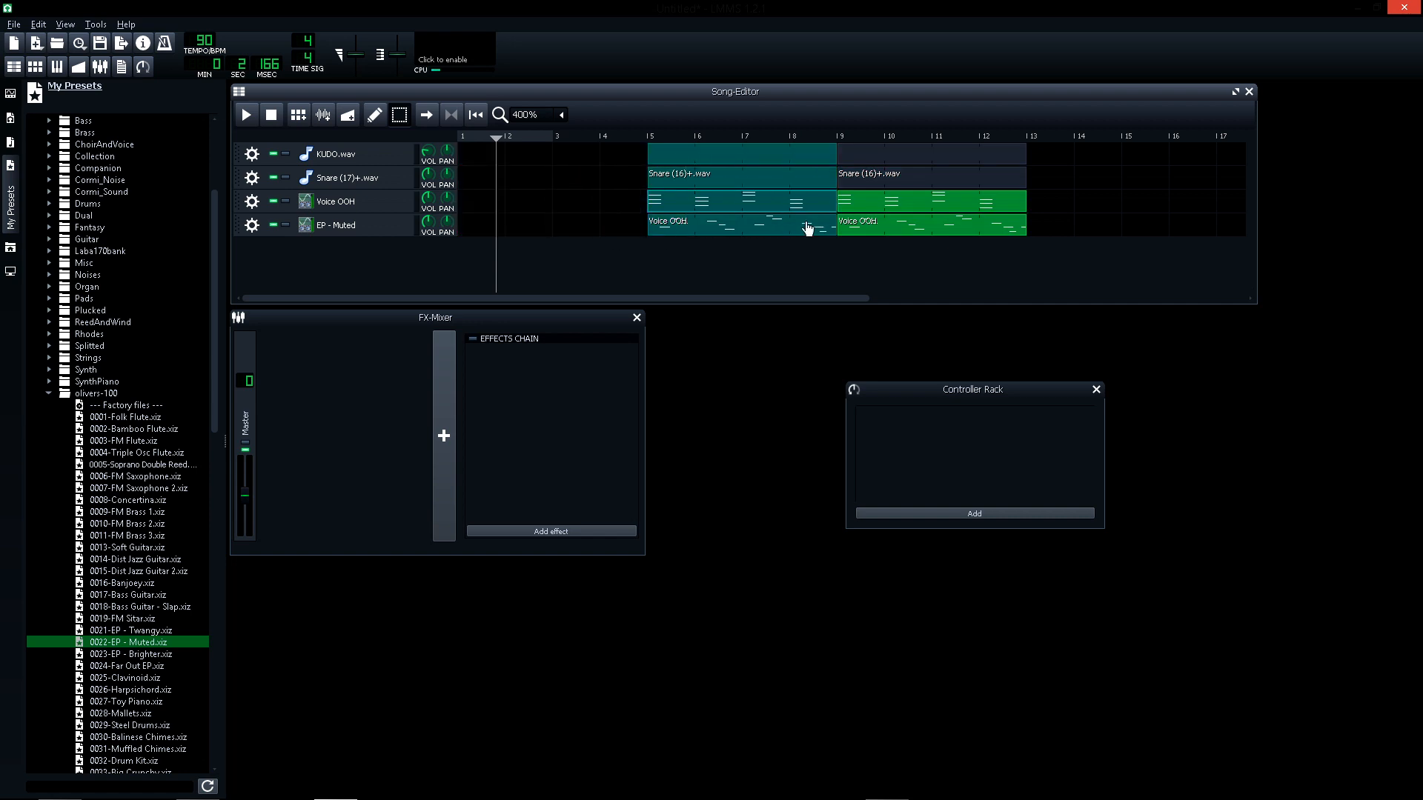
Copy the four-bar Voice OOH and EP - Muted clips to bars 1–4 and move the playhead to the song's start
left_click_drag(613, 212, 672, 232)
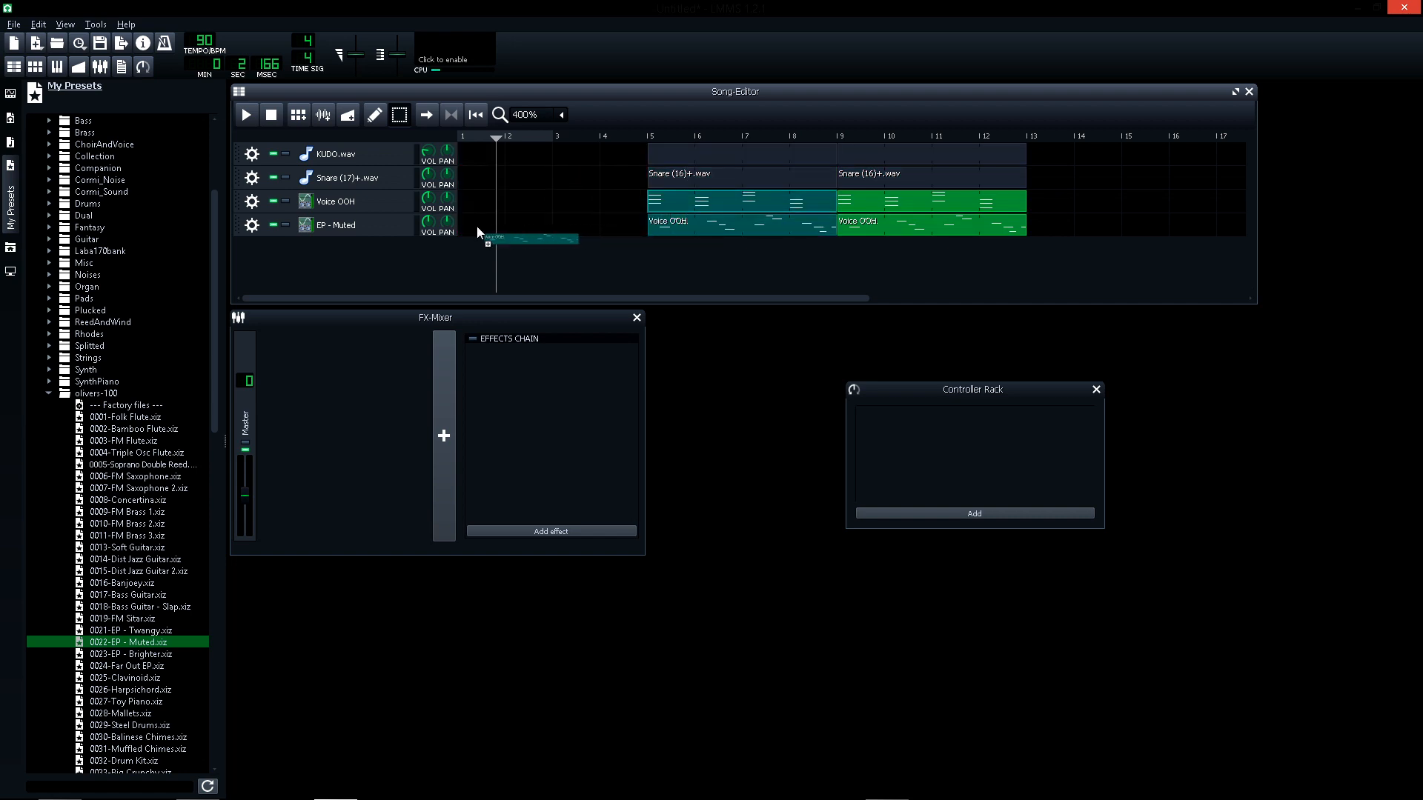
left_click_drag(478, 232, 474, 230)
left_click(478, 144)
left_click(463, 140)
left_click_drag(464, 144, 457, 141)
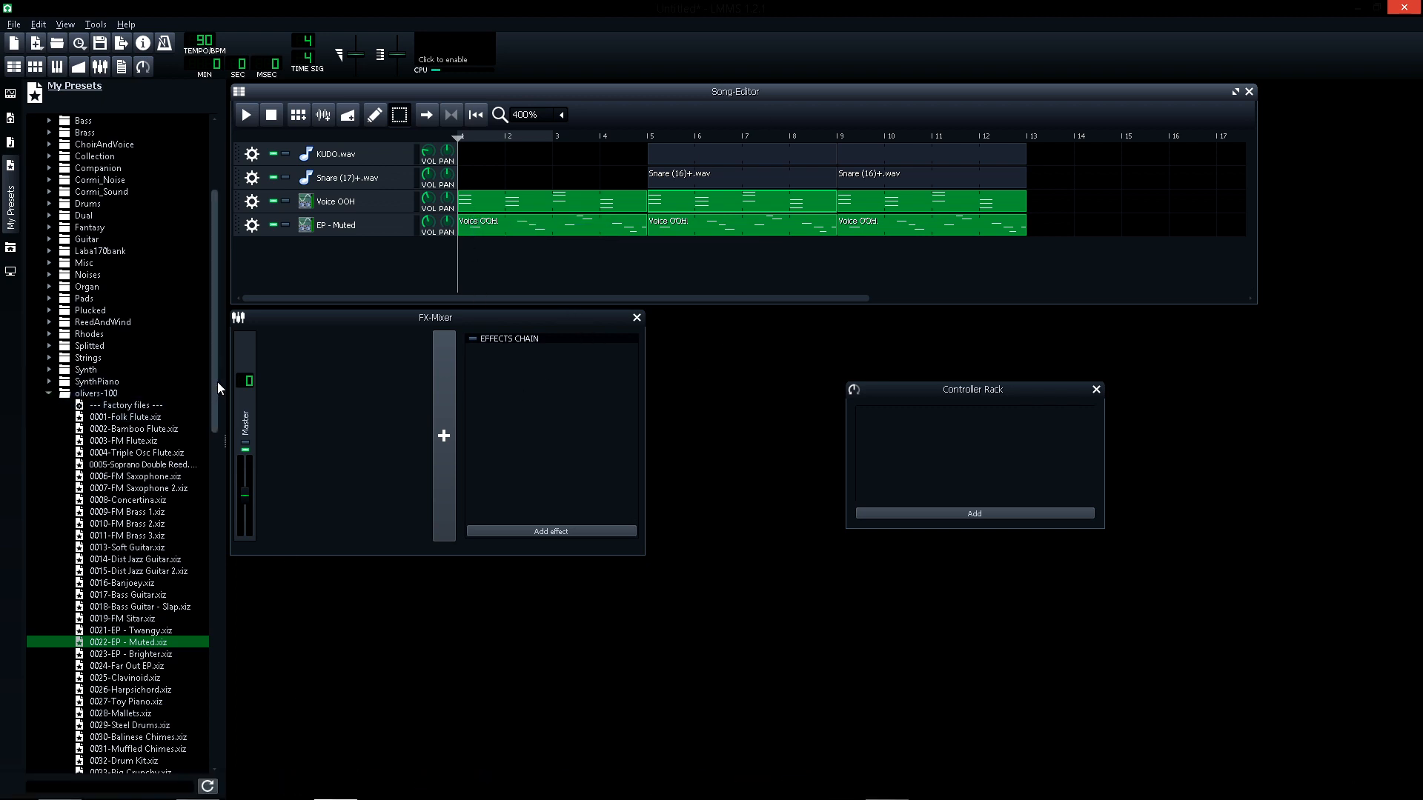
Show My Computer in the side browser and play the arranged song from bar 1
left_click(10, 273)
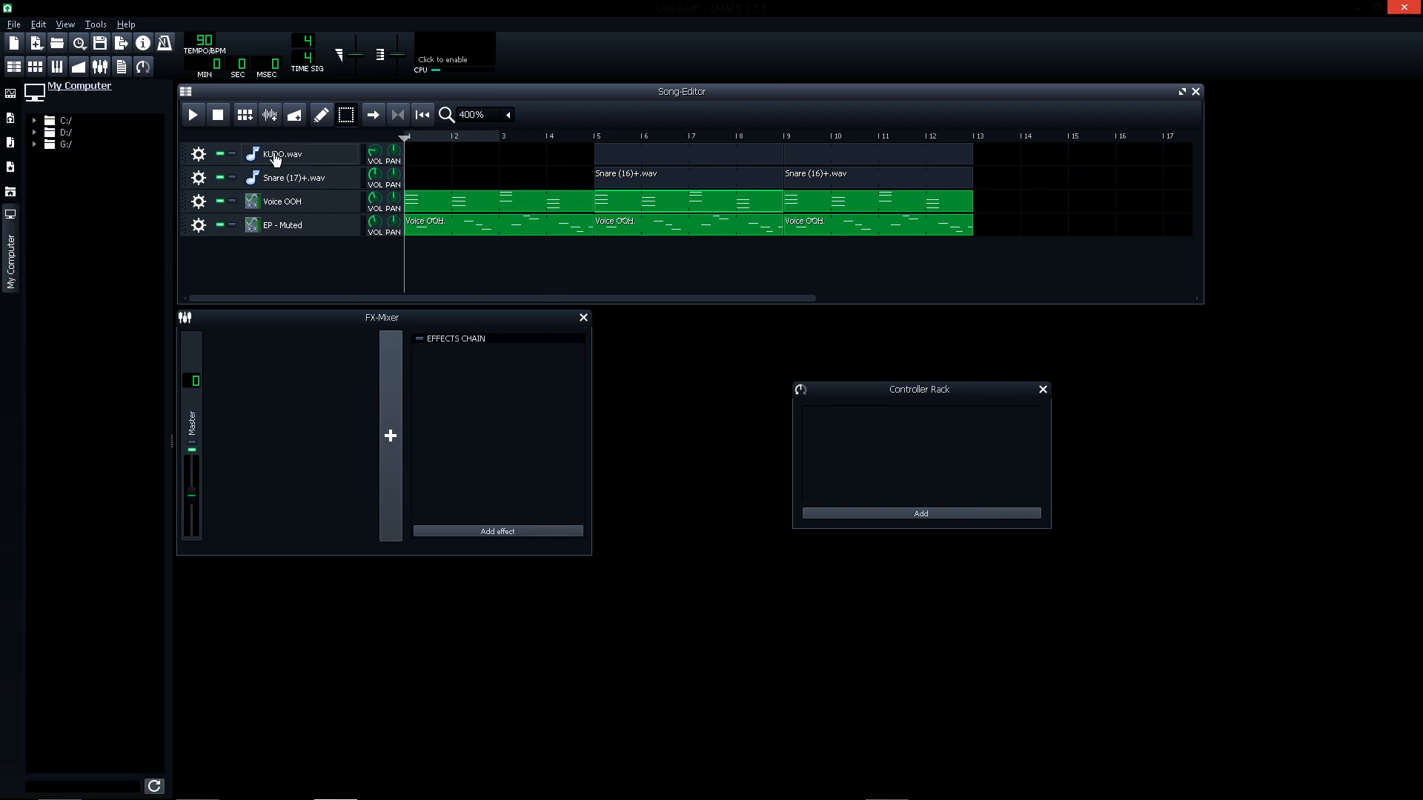
left_click(193, 123)
Switch to OBS Studio, mute the Mic/Aux channel and hide the Display Capture source
left_click(197, 786)
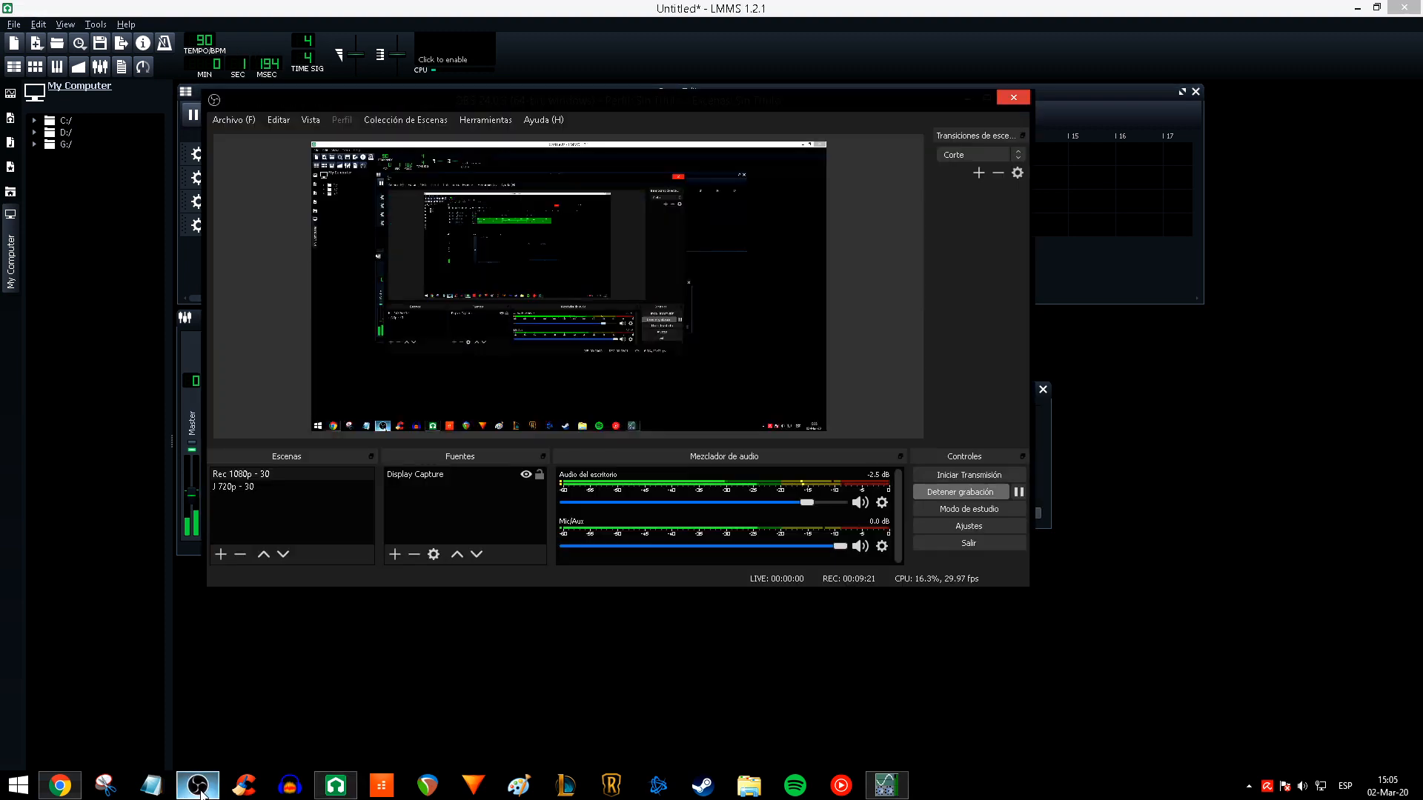
left_click(482, 476)
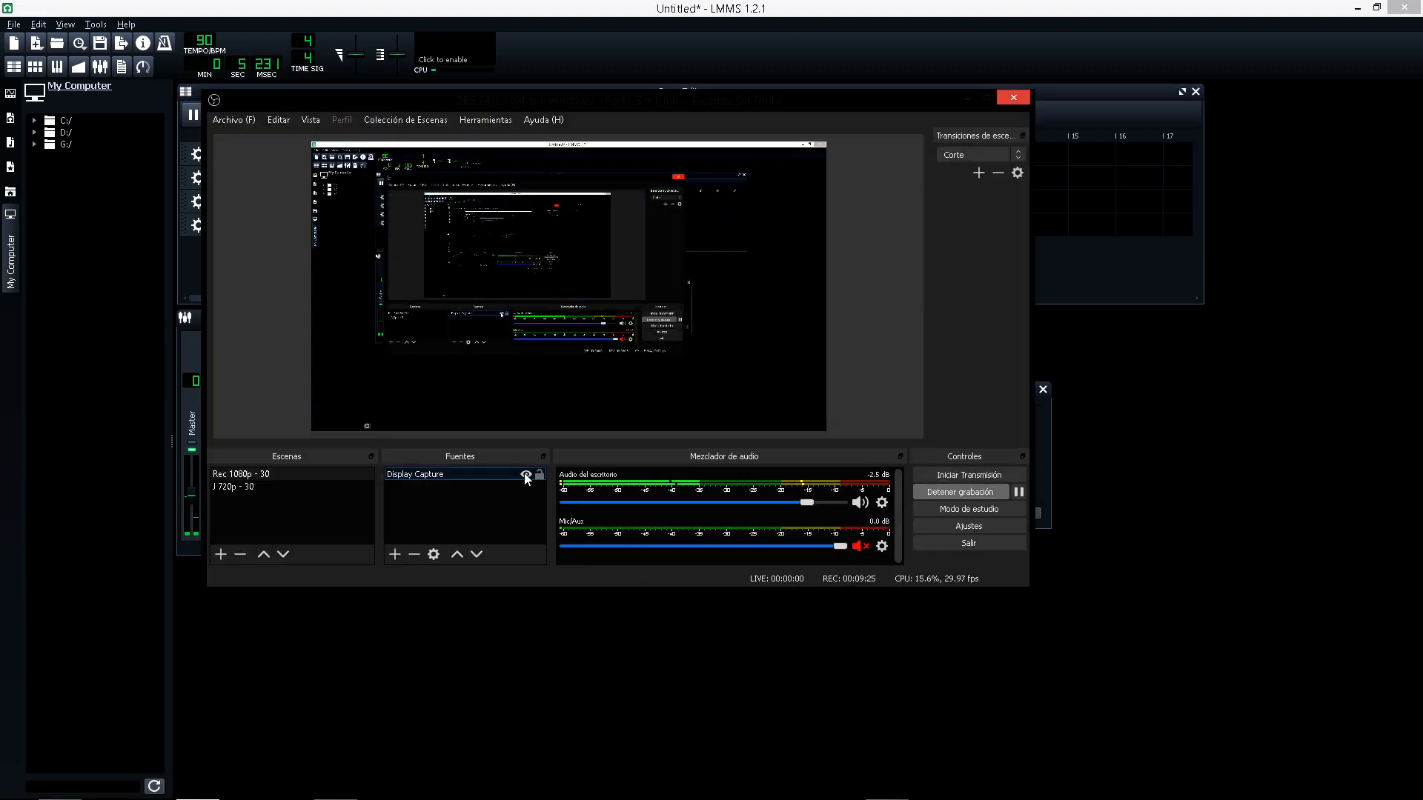
left_click(526, 475)
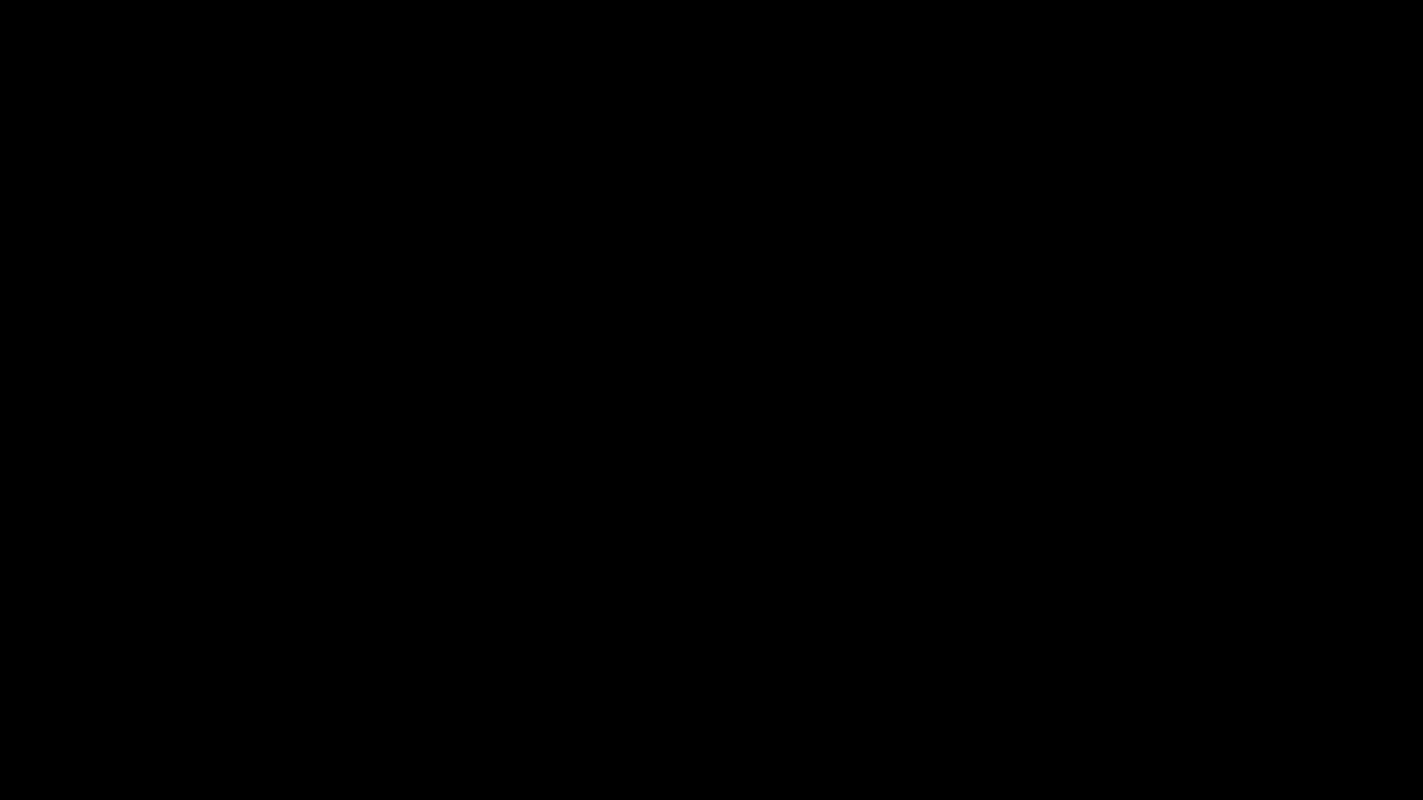